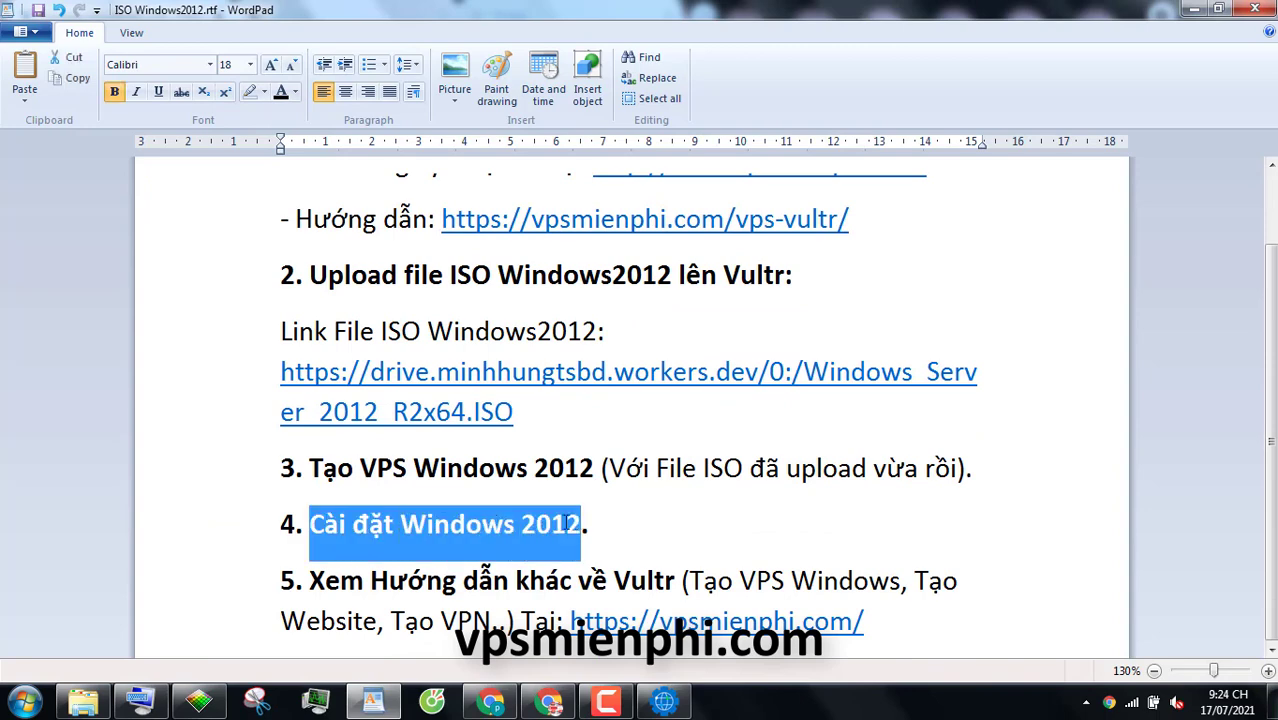
# Minimize the WordPad checklist and open View Console for the win2012 Vultr server
pyautogui.click(605, 530)
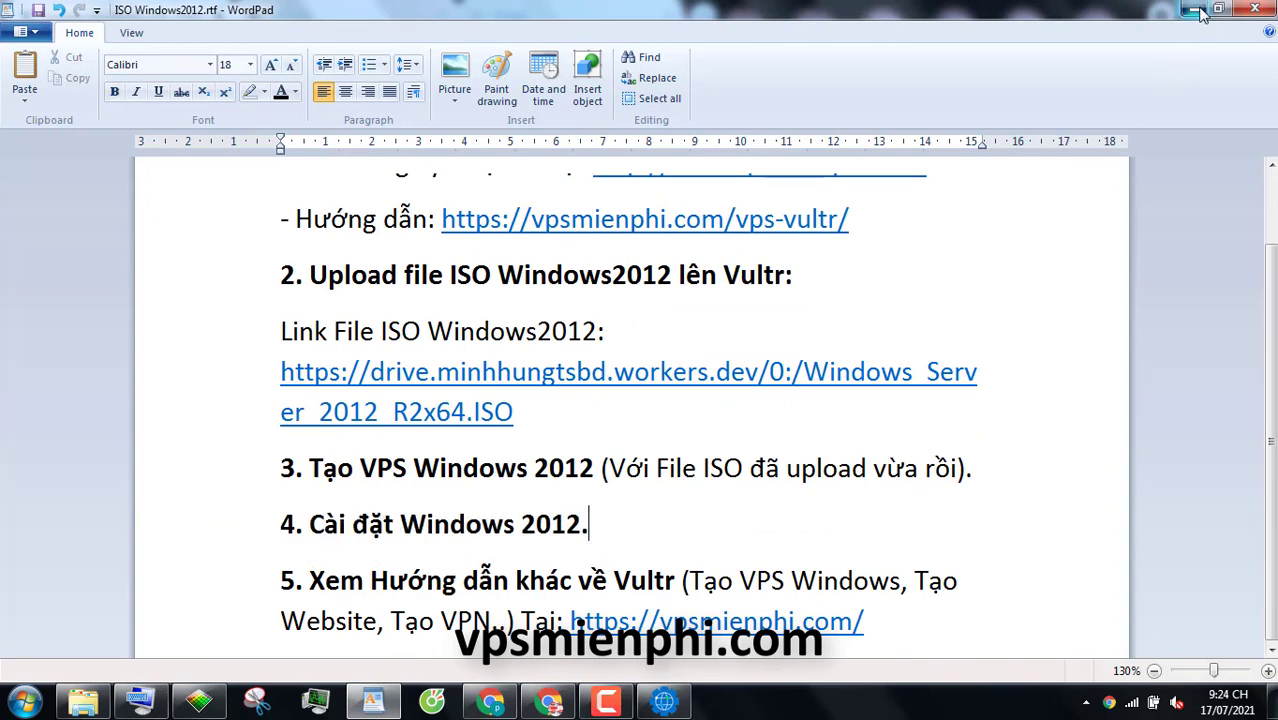
pyautogui.click(1193, 9)
pyautogui.click(1026, 209)
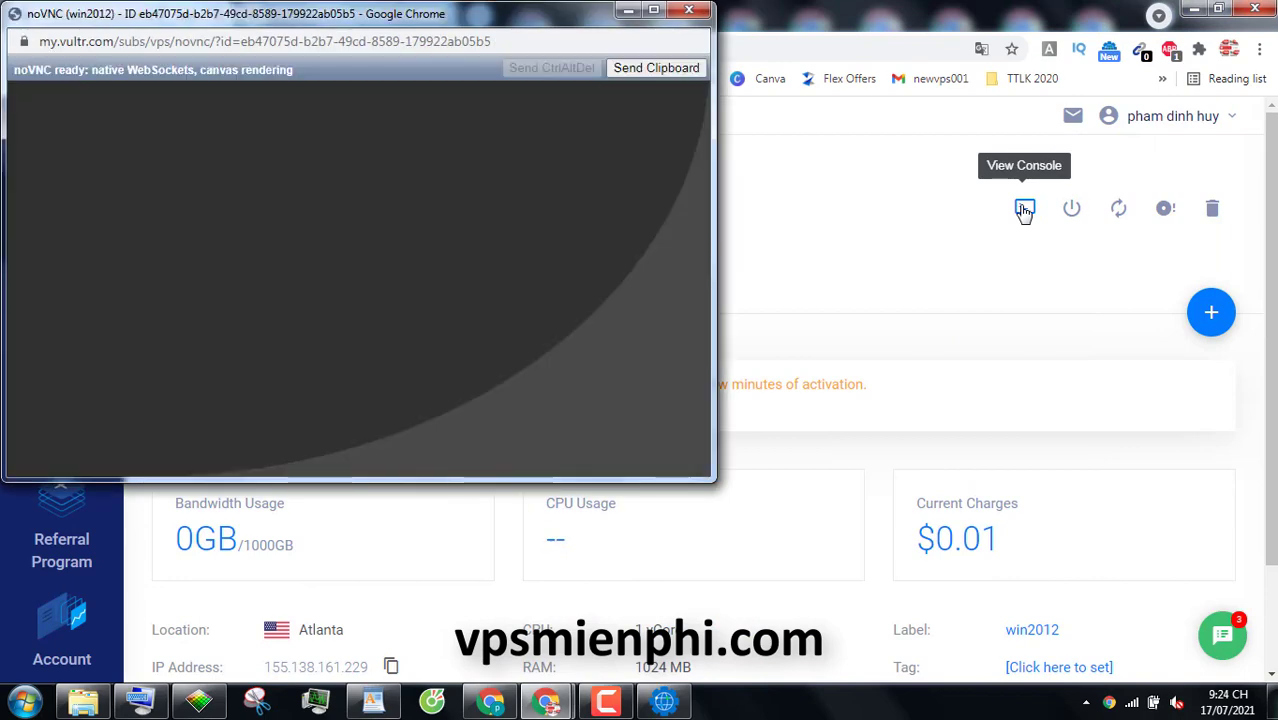
# Enlarge the noVNC console window and accept Windows Setup's default language settings
pyautogui.moveTo(716, 480); pyautogui.dragTo(1064, 548)
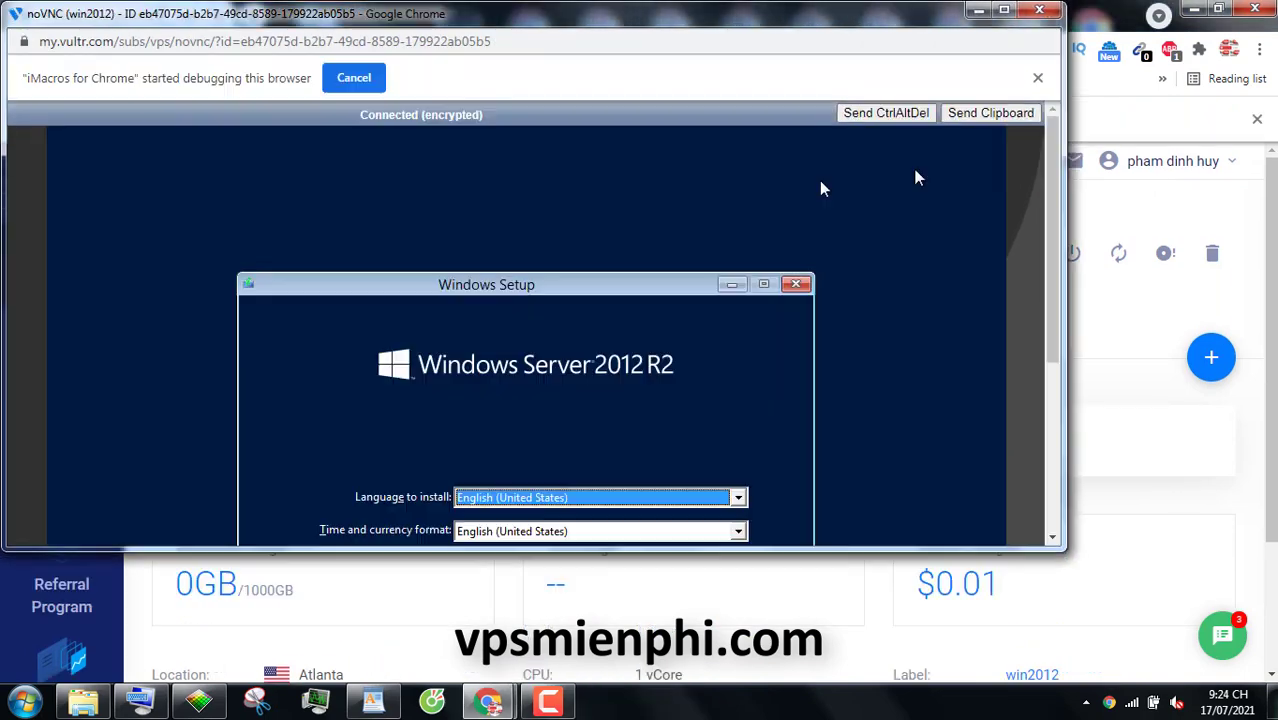
pyautogui.moveTo(1052, 340); pyautogui.dragTo(1068, 473)
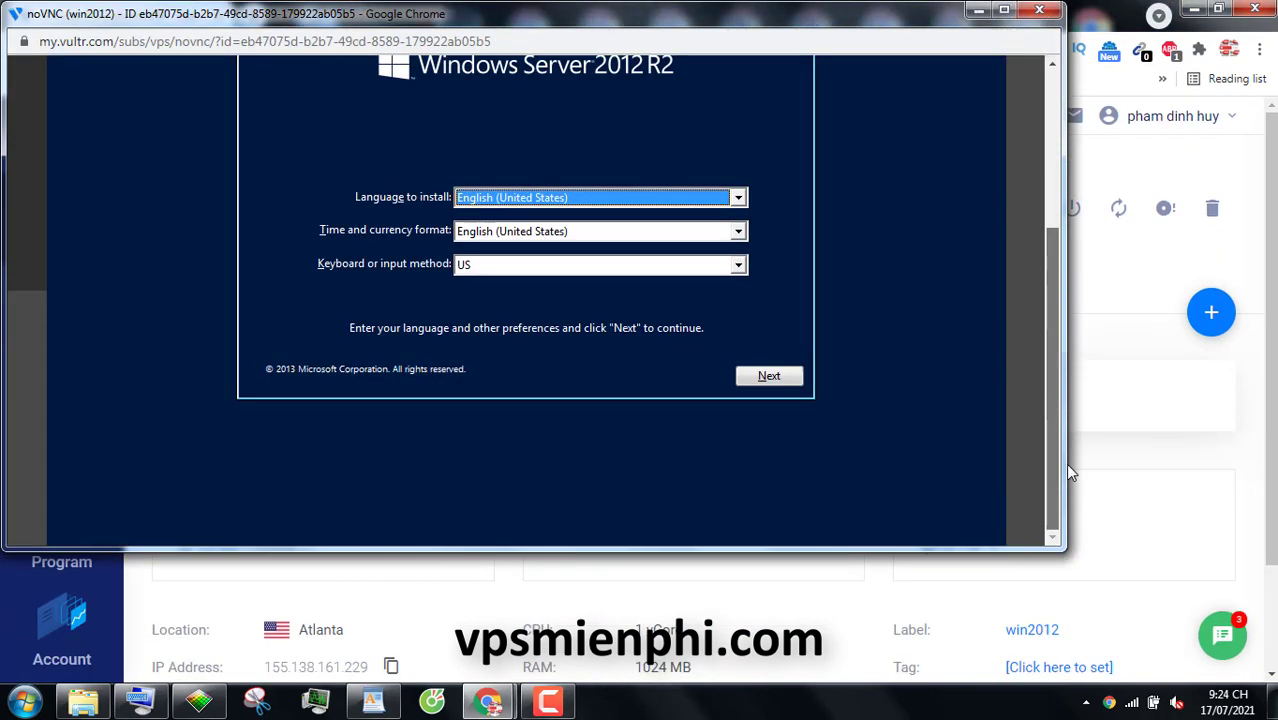
pyautogui.click(768, 382)
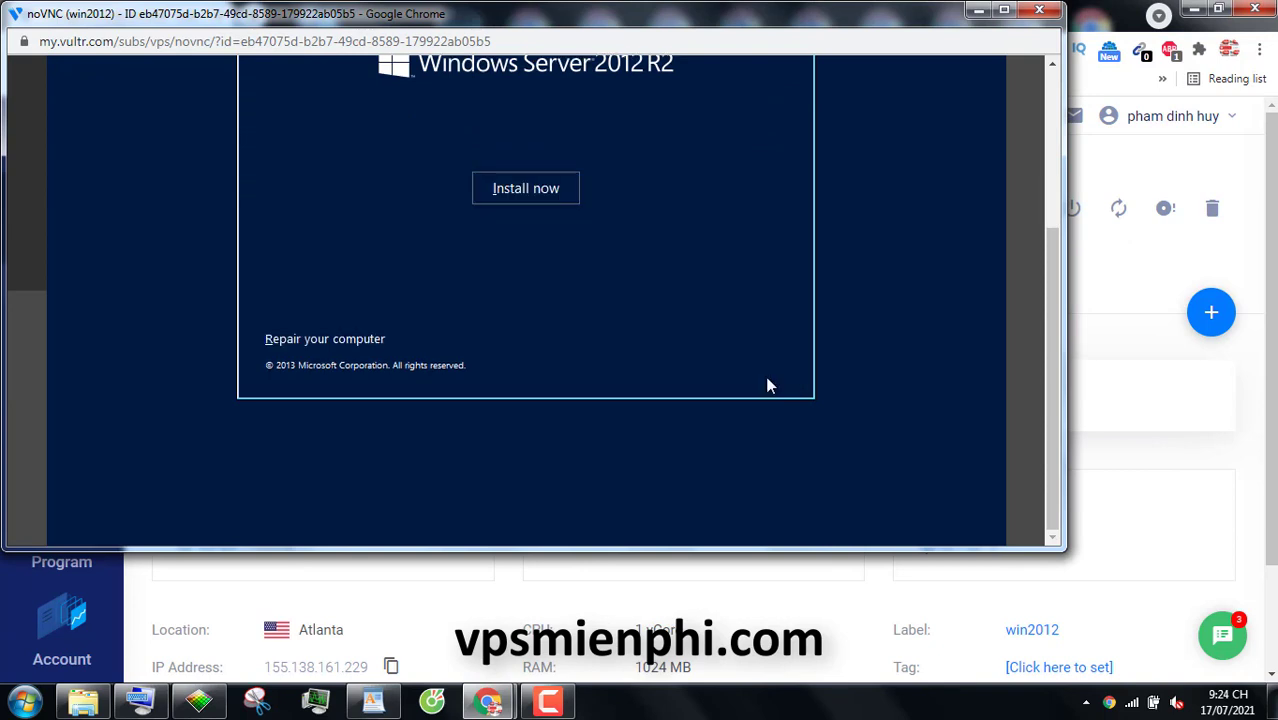
# Start Install now and choose Windows Server 2012 R2 Standard Evaluation (Server with a GUI)
pyautogui.scroll(2, 813, 220)
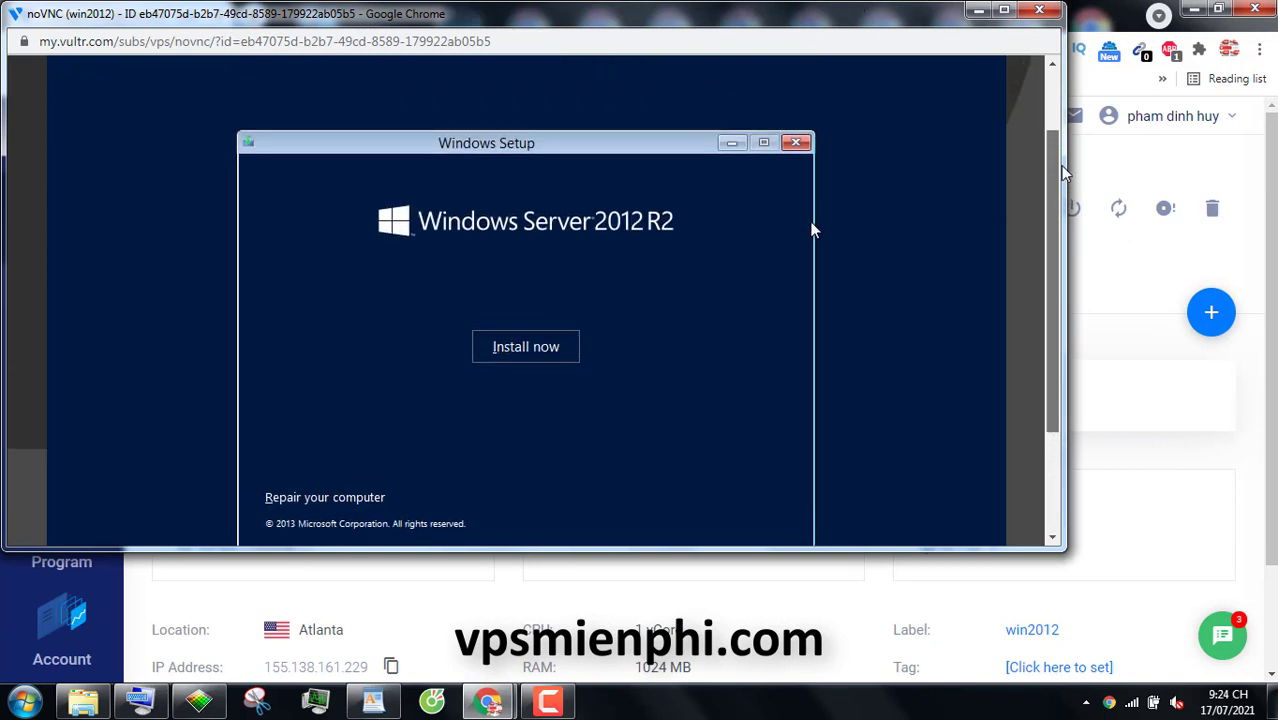
pyautogui.click(521, 371)
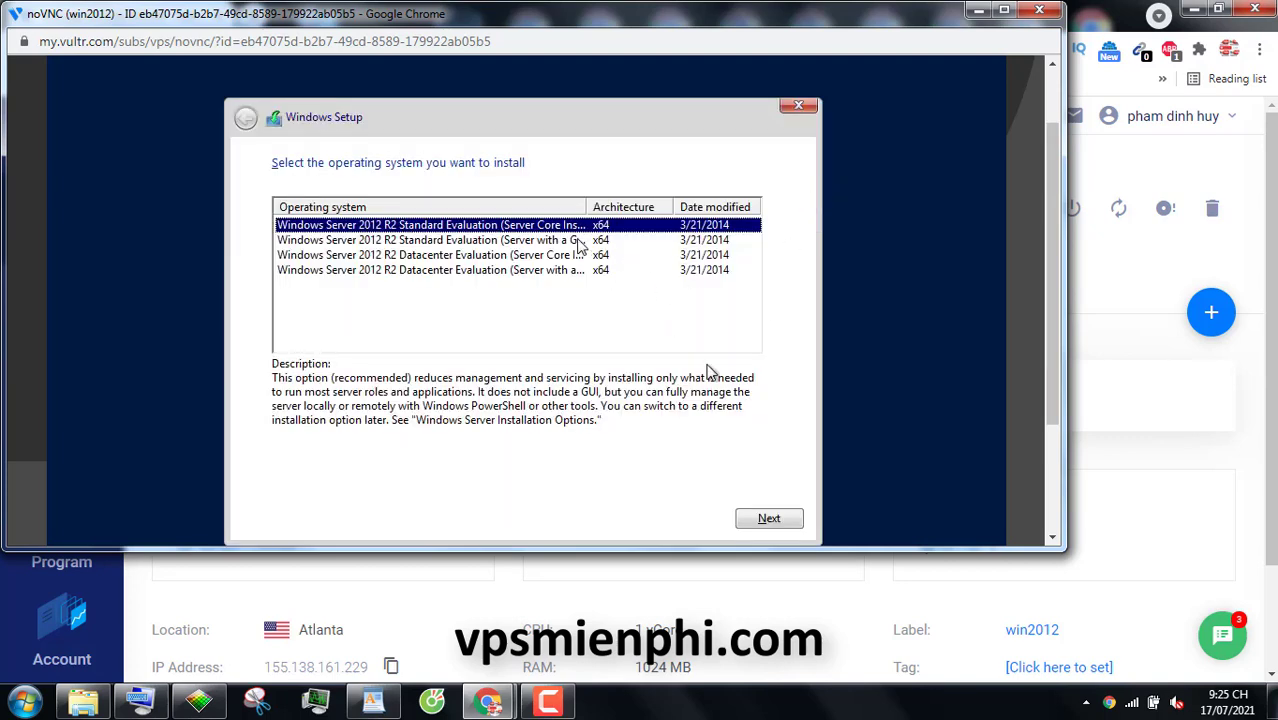
pyautogui.click(443, 244)
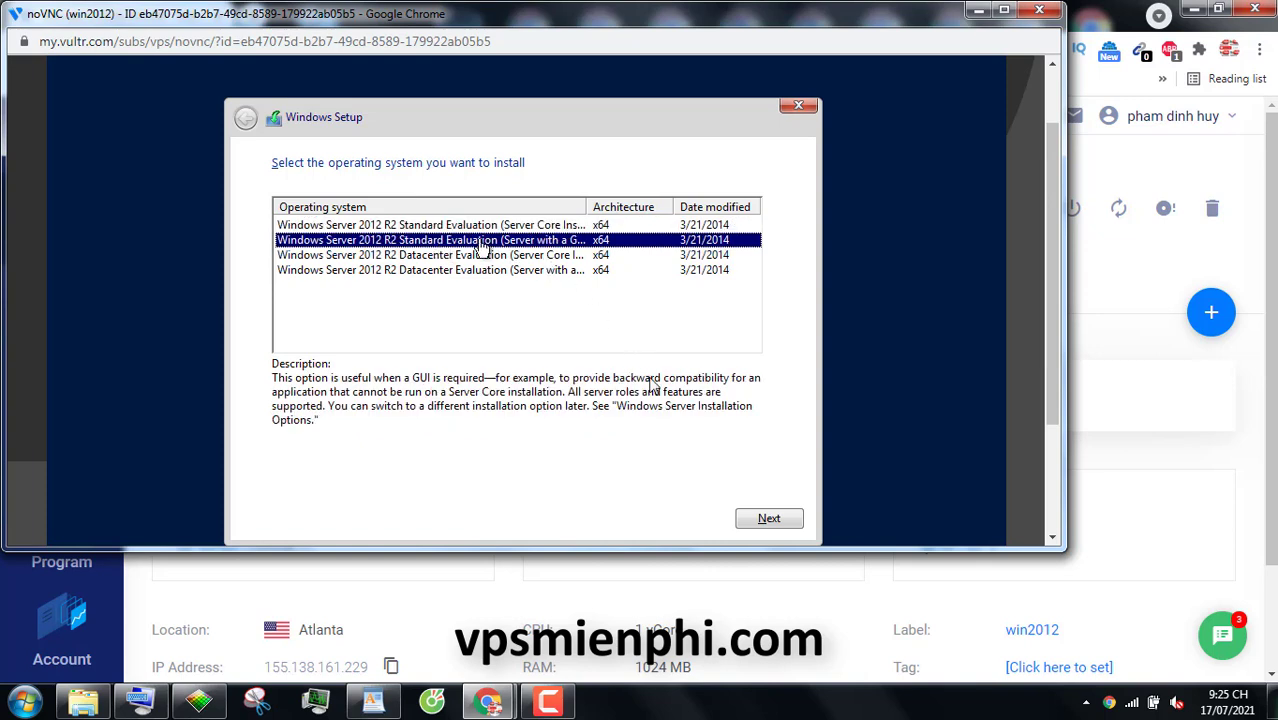
pyautogui.click(769, 521)
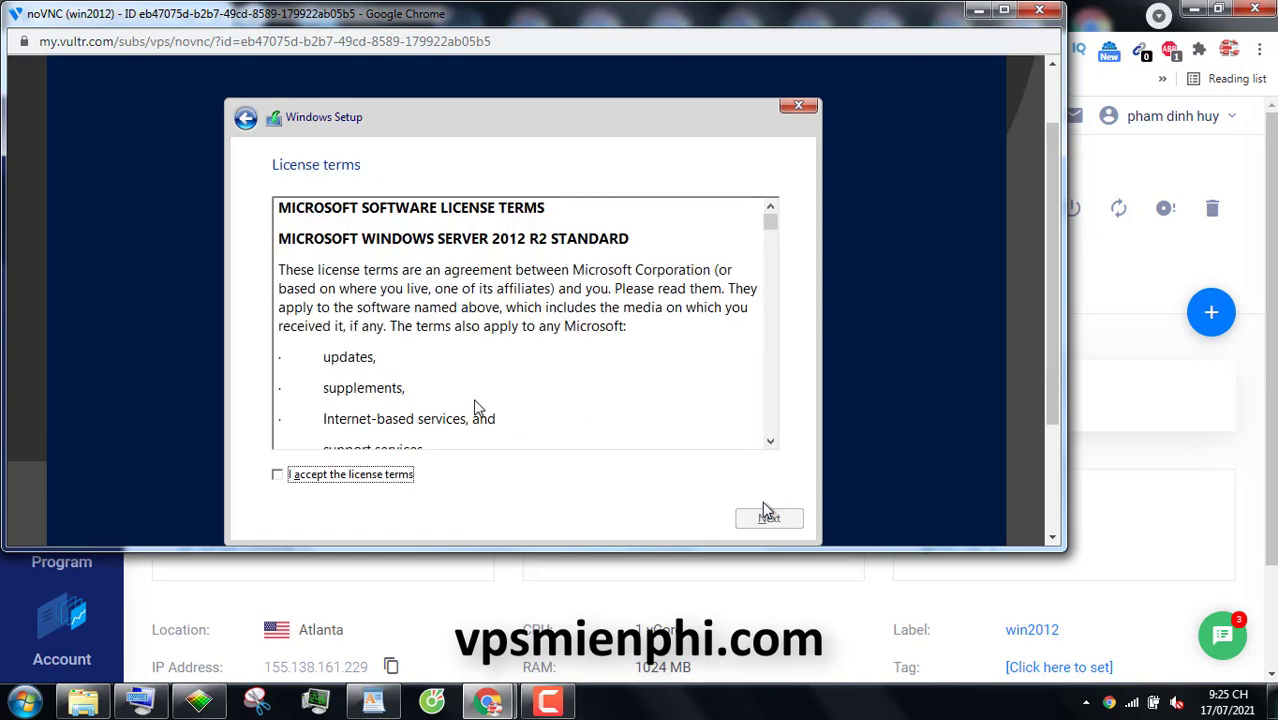
# Accept the license terms, pick Custom: Install Windows only, and choose Load driver
pyautogui.click(278, 475)
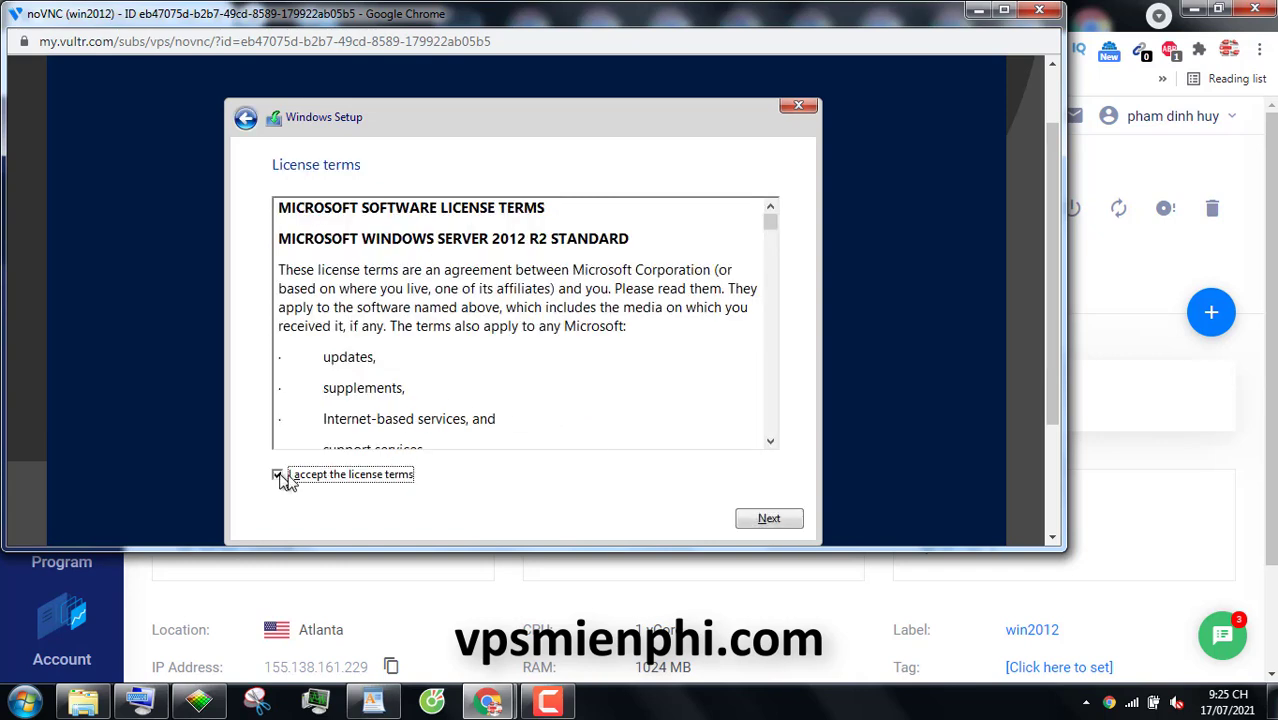
pyautogui.click(767, 522)
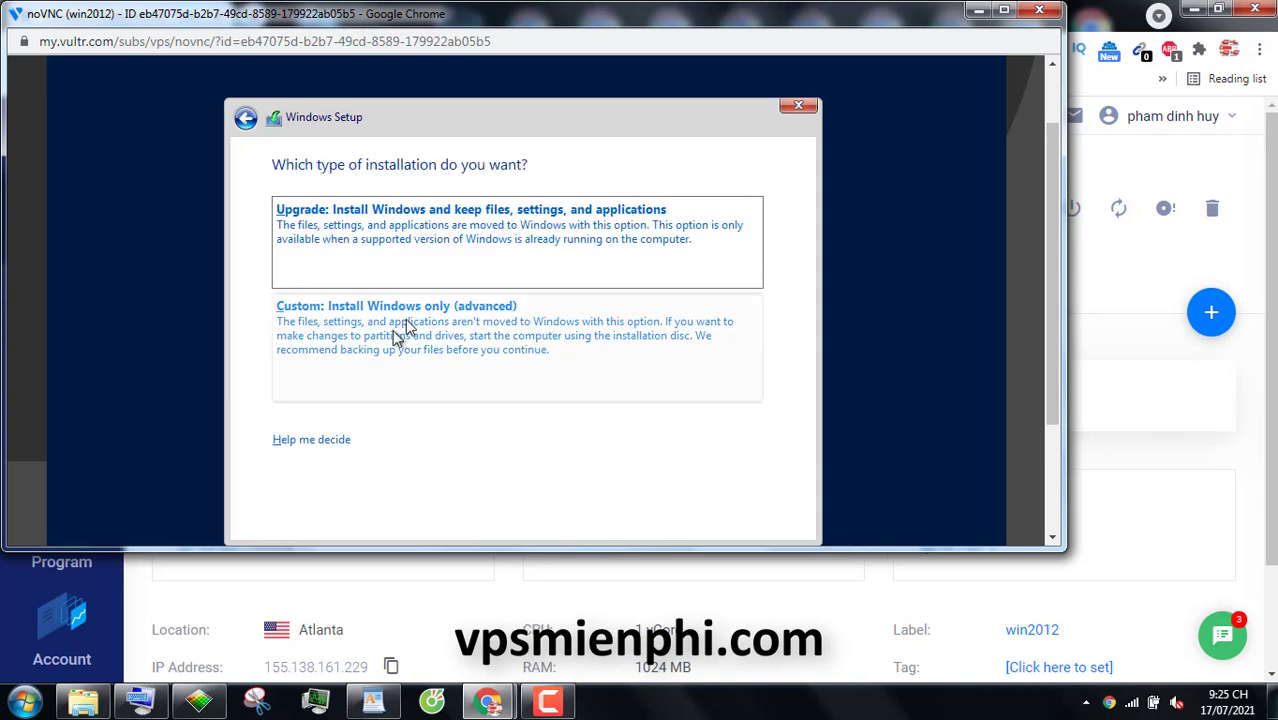
pyautogui.moveTo(767, 574); pyautogui.dragTo(768, 600)
pyautogui.click(465, 320)
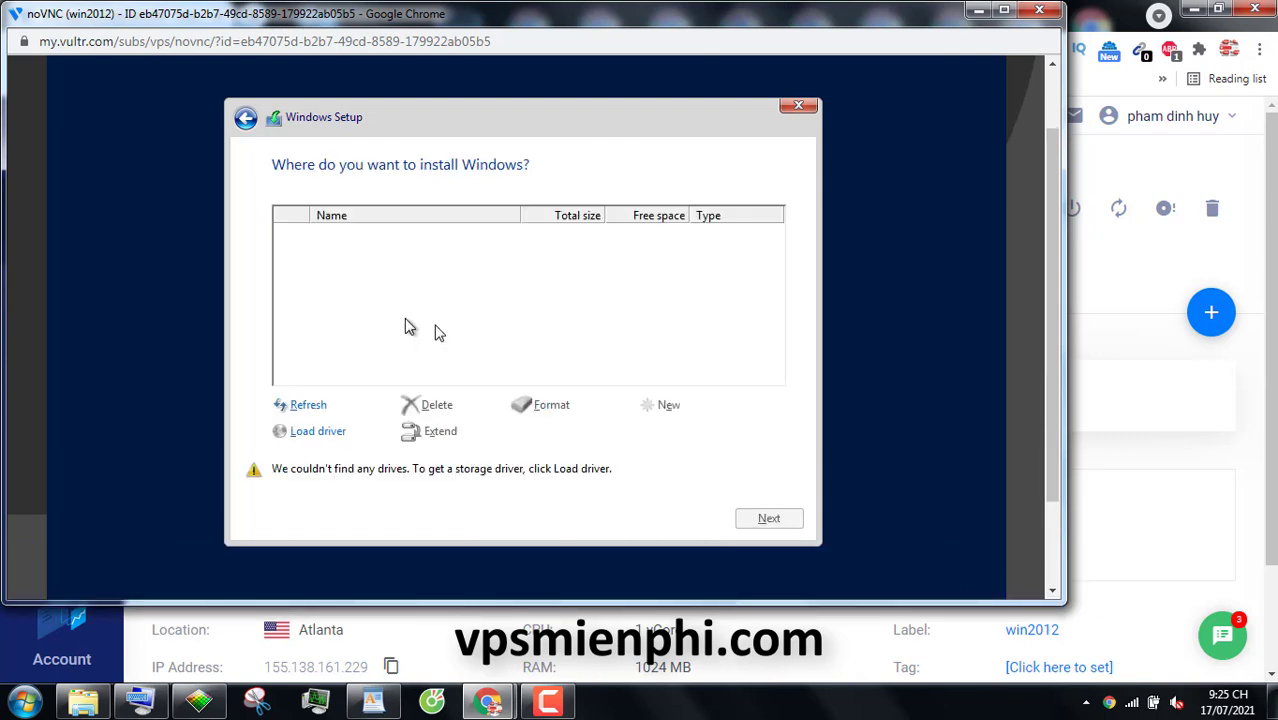
pyautogui.click(330, 440)
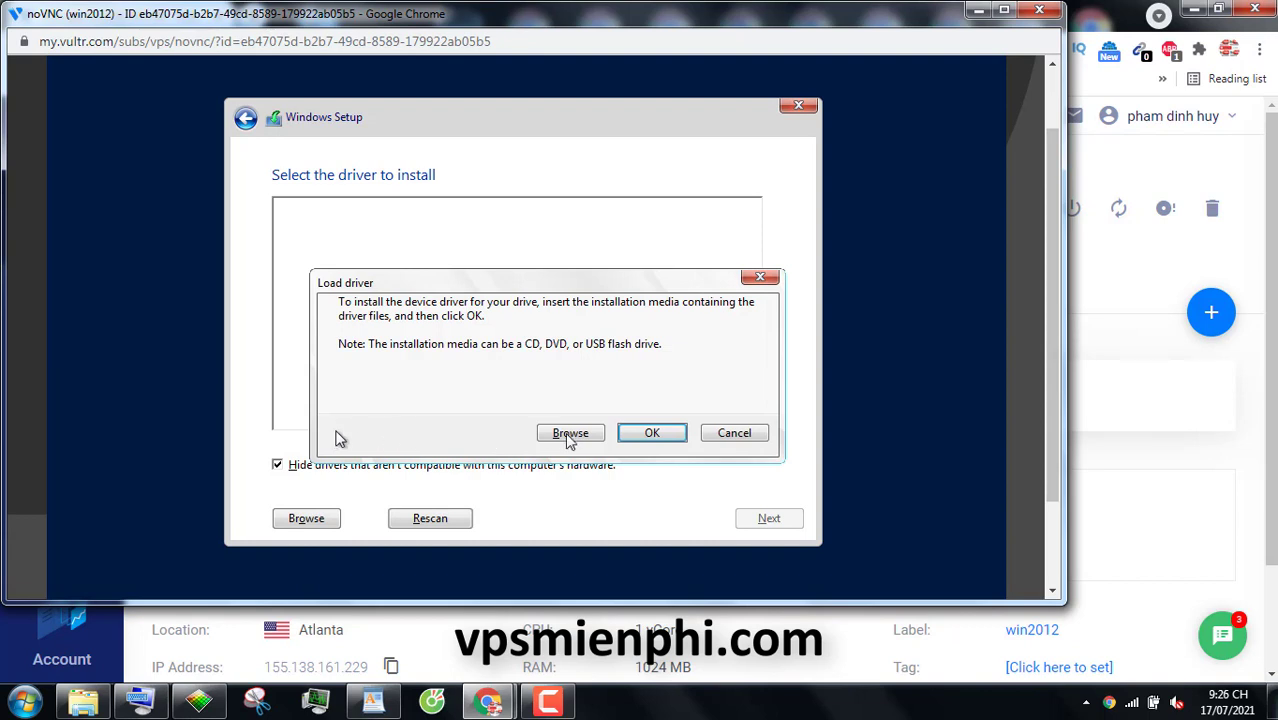
# Install all three VirtIO drivers from the Windows_Server_2012_R2x64 folder on CD Drive (D:)
pyautogui.click(570, 434)
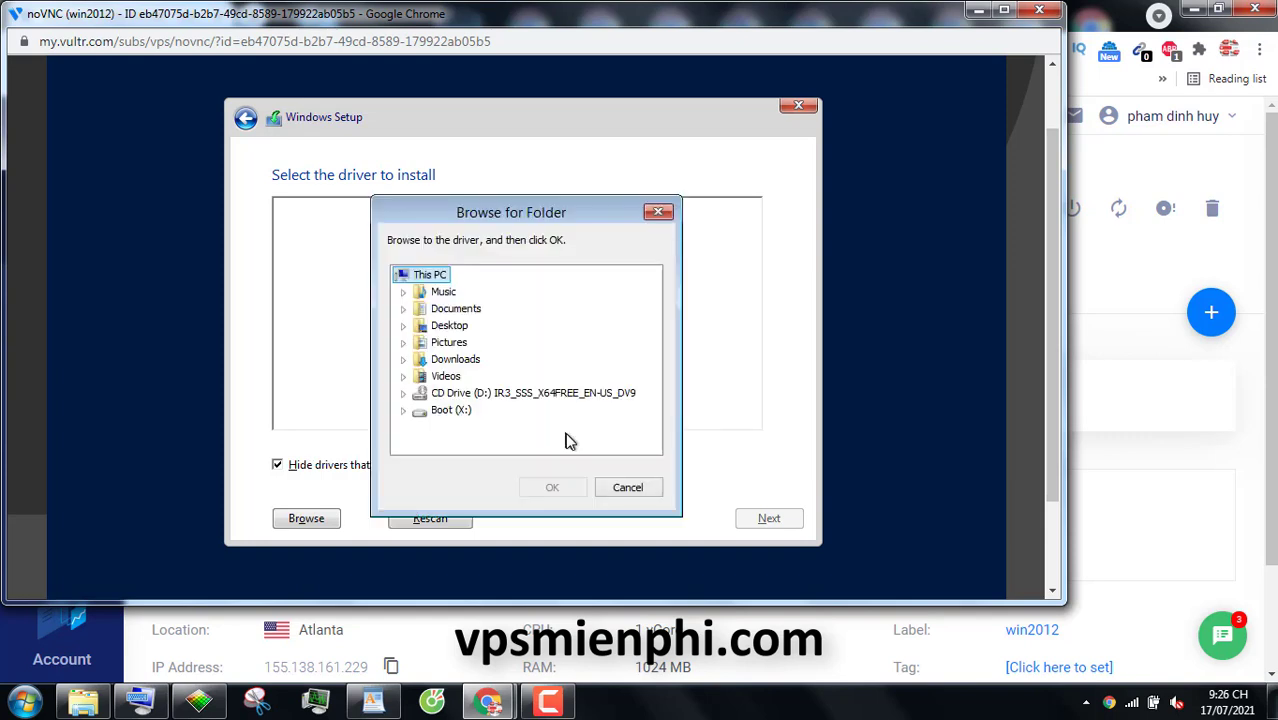
pyautogui.click(405, 395)
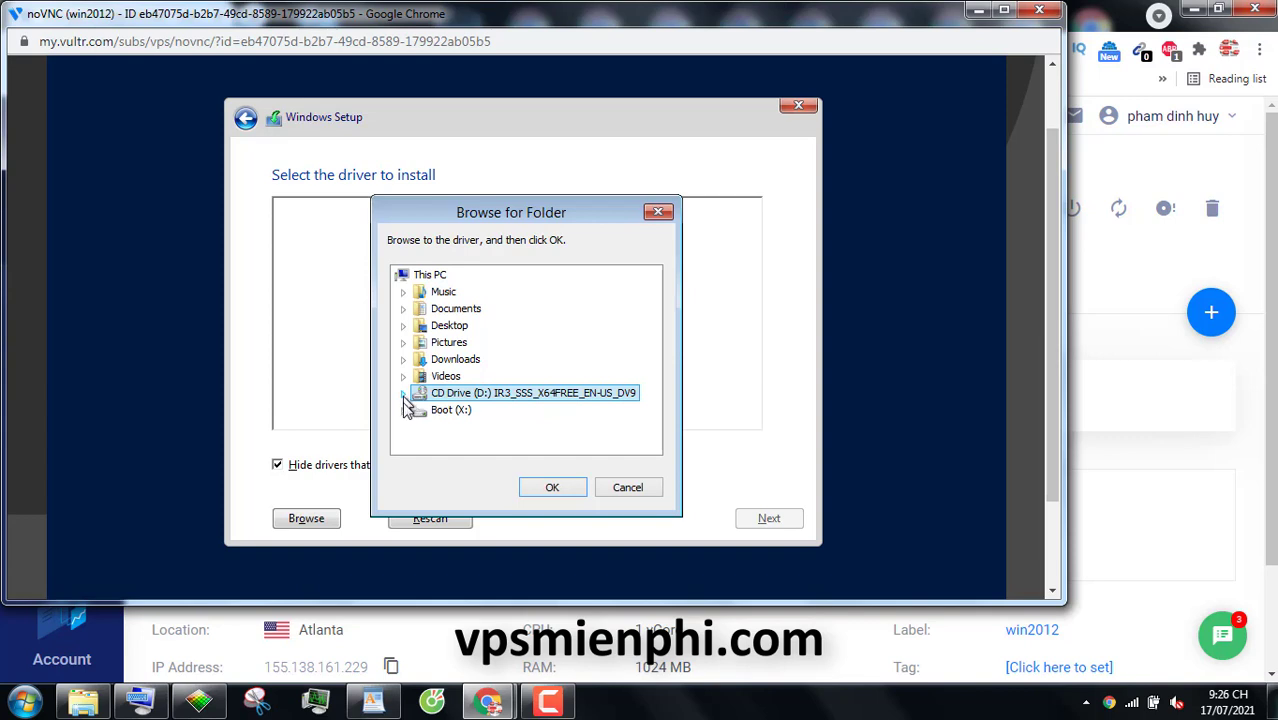
pyautogui.click(404, 396)
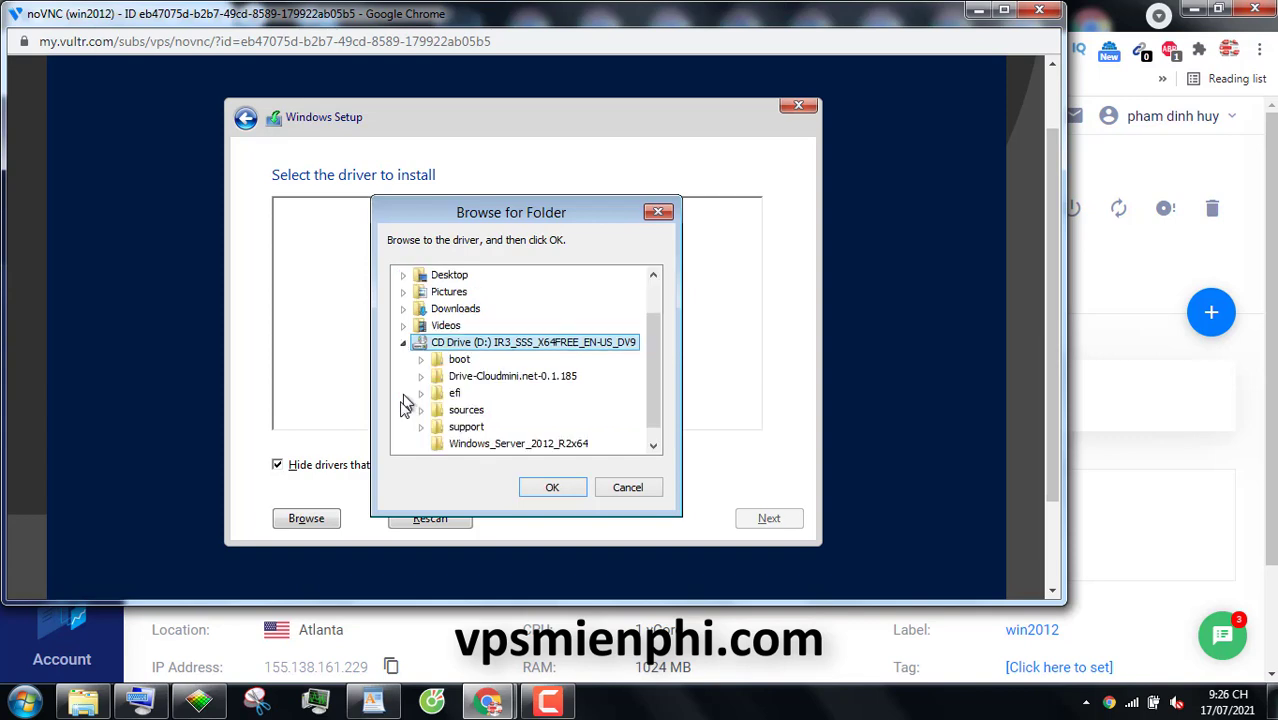
pyautogui.click(528, 446)
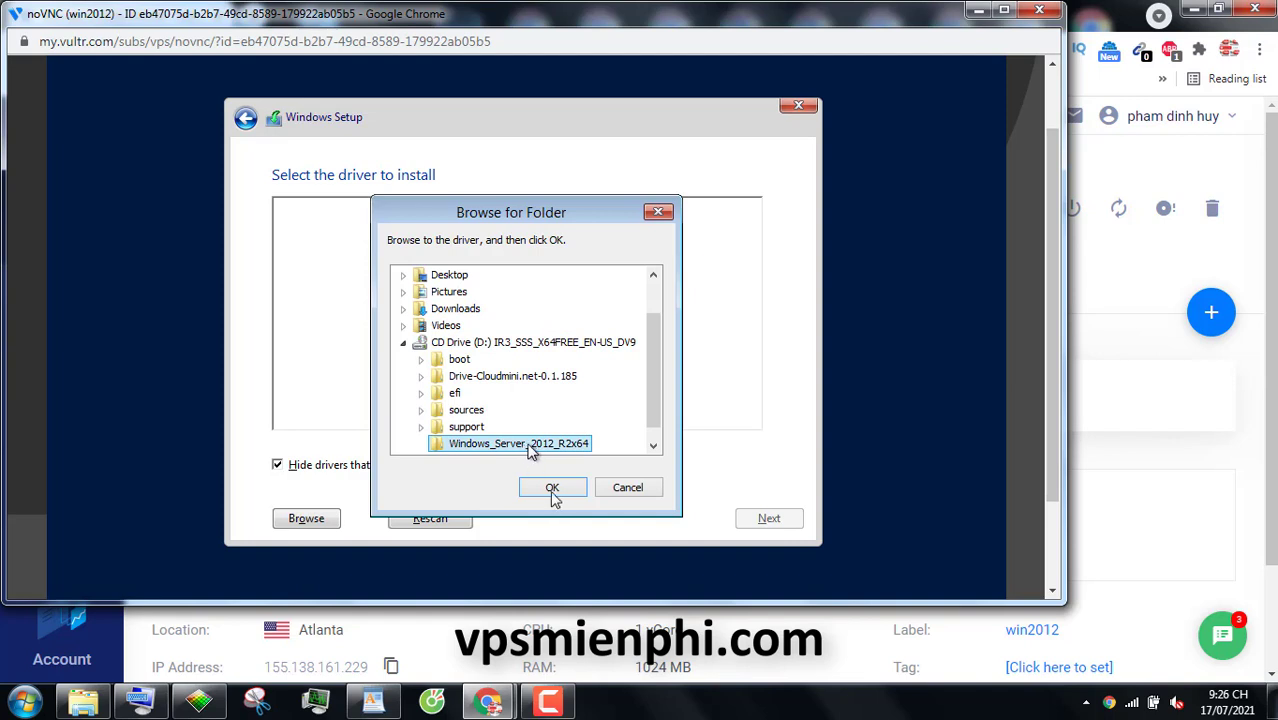
pyautogui.click(553, 490)
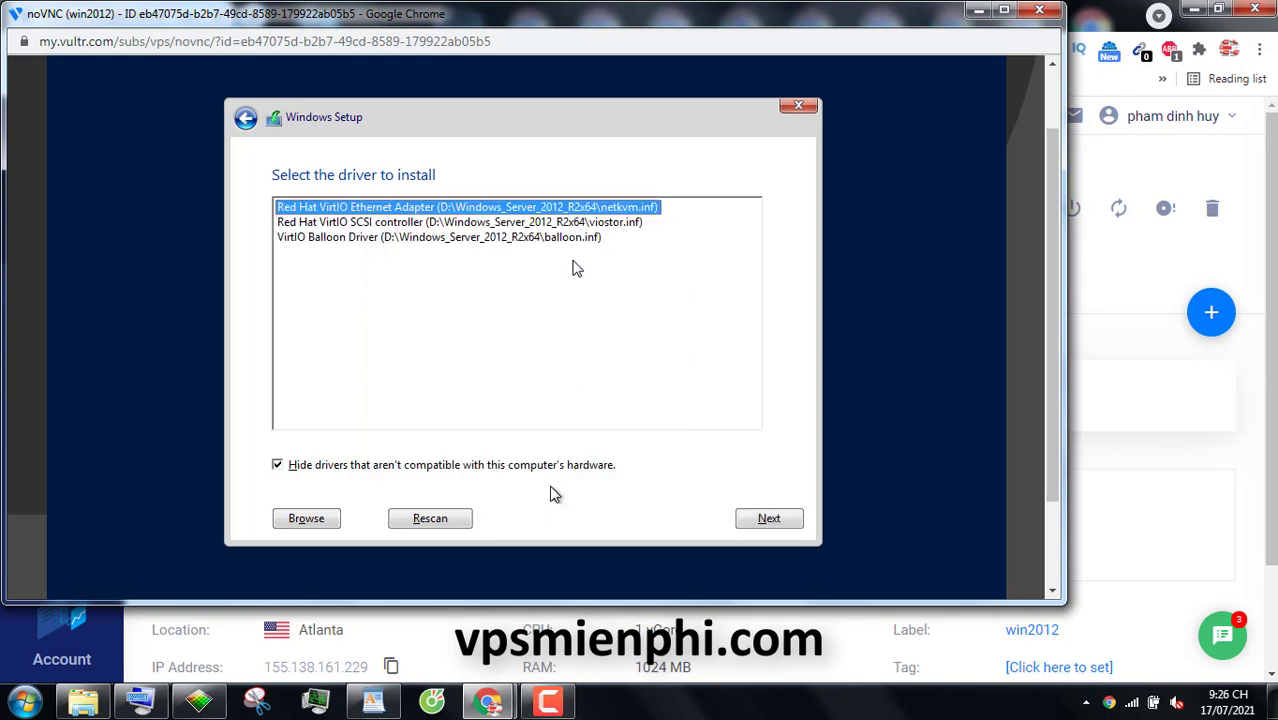
pyautogui.hotkey('ctrl', 'a')
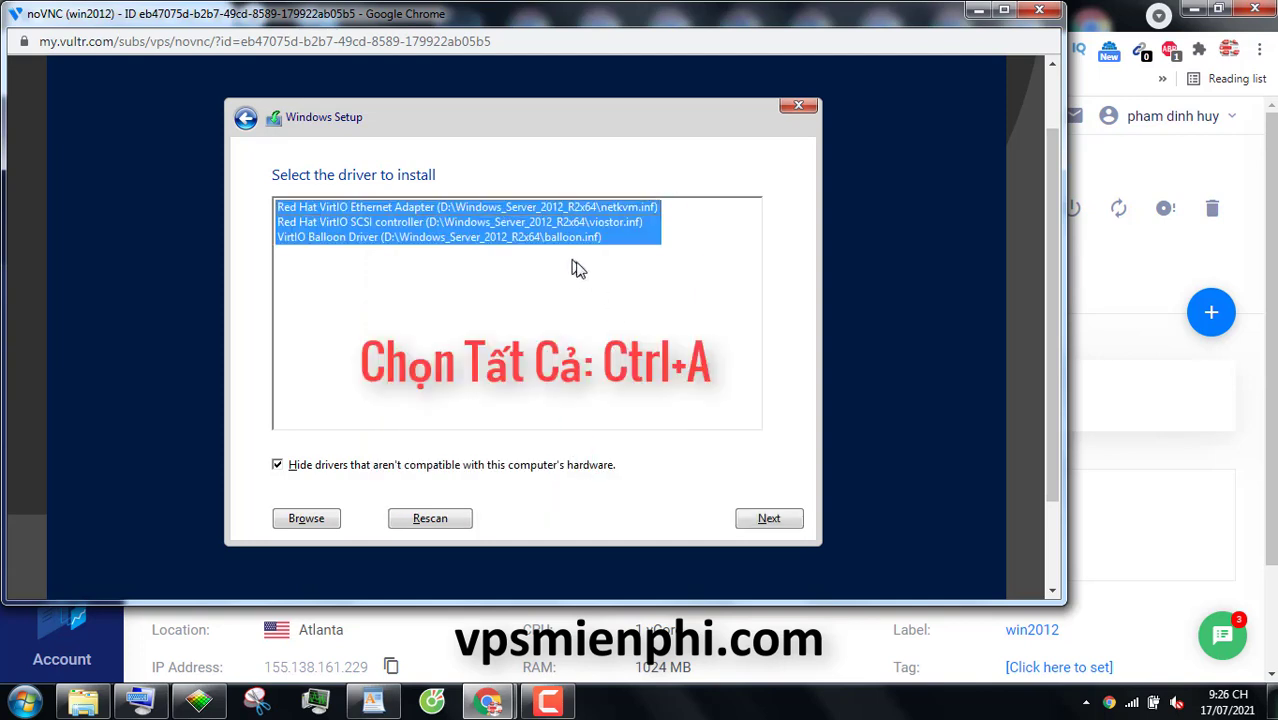
pyautogui.click(768, 520)
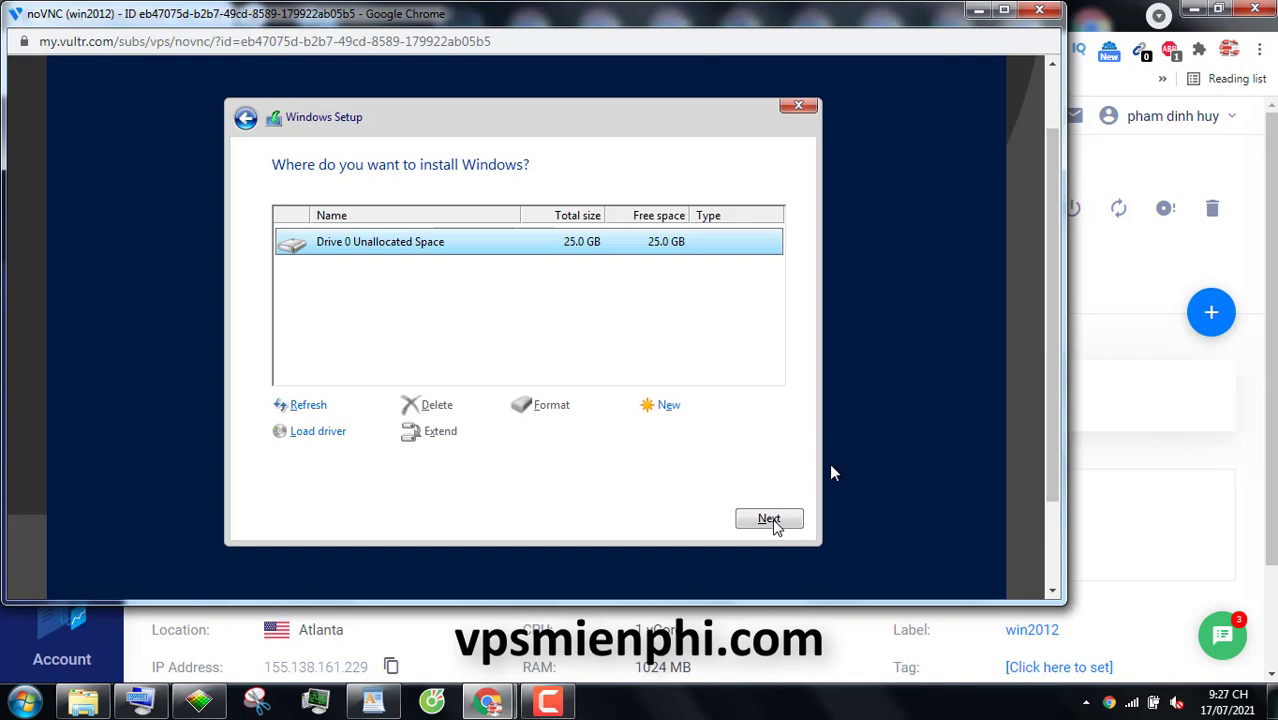
# Install Windows onto Drive 0 Unallocated Space (25.0 GB)
pyautogui.click(772, 520)
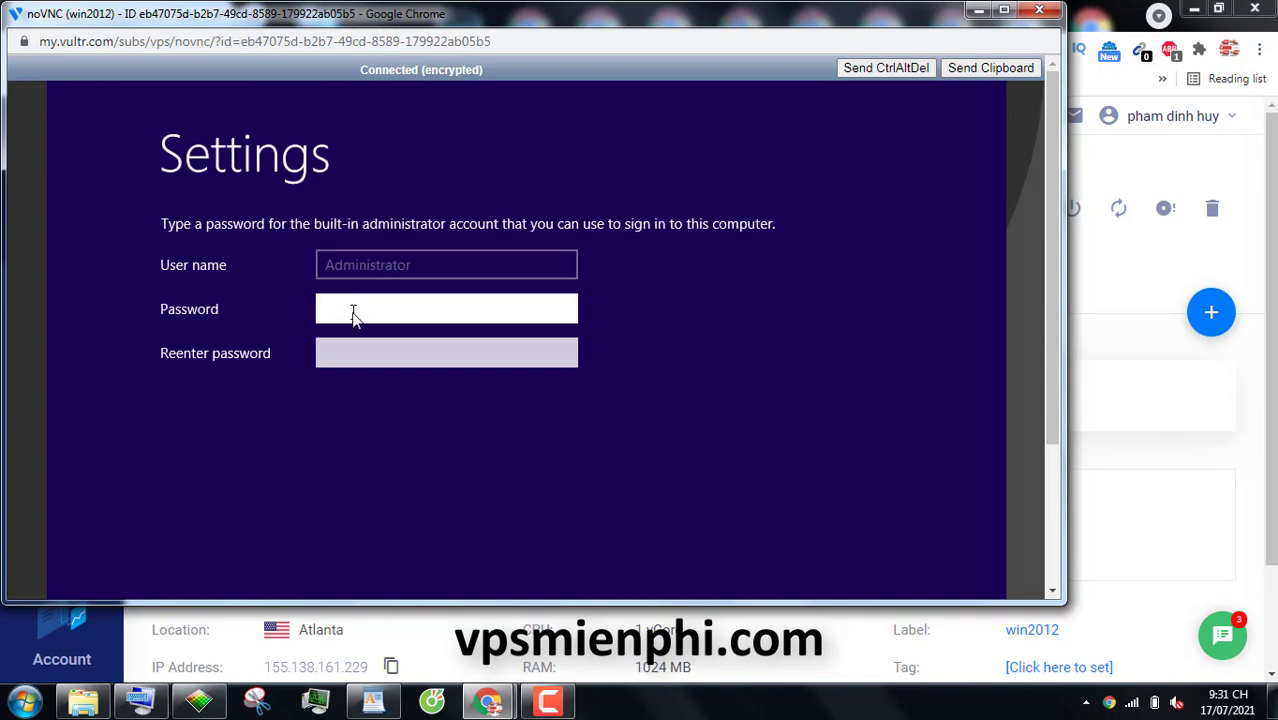
# Enter and confirm the Administrator password, then finish the setup settings
pyautogui.click(371, 357)
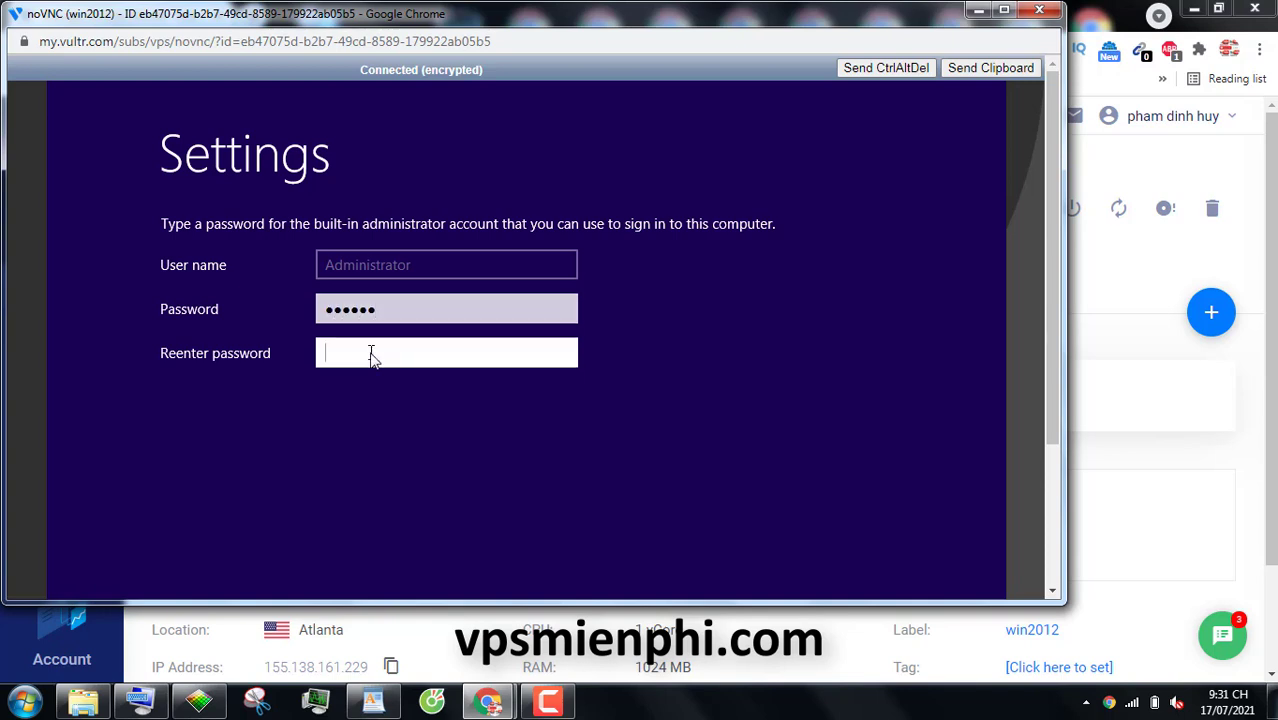
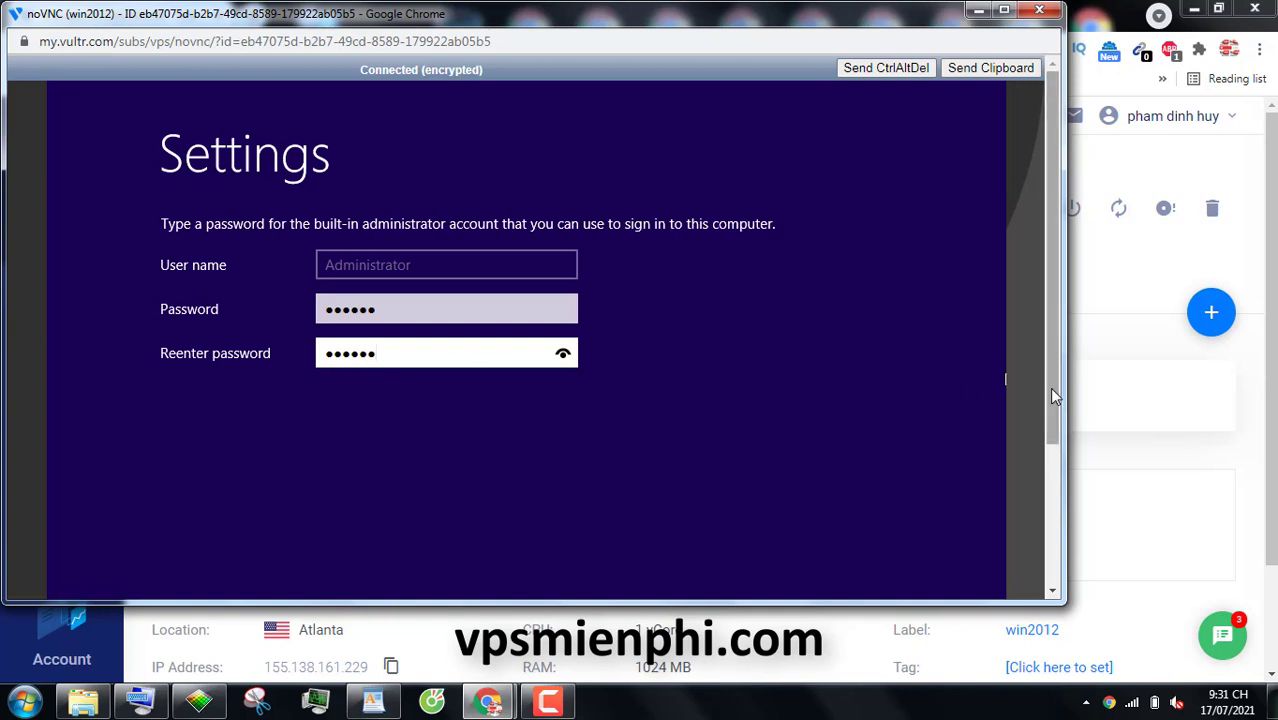
pyautogui.scroll(-2, 1050, 420)
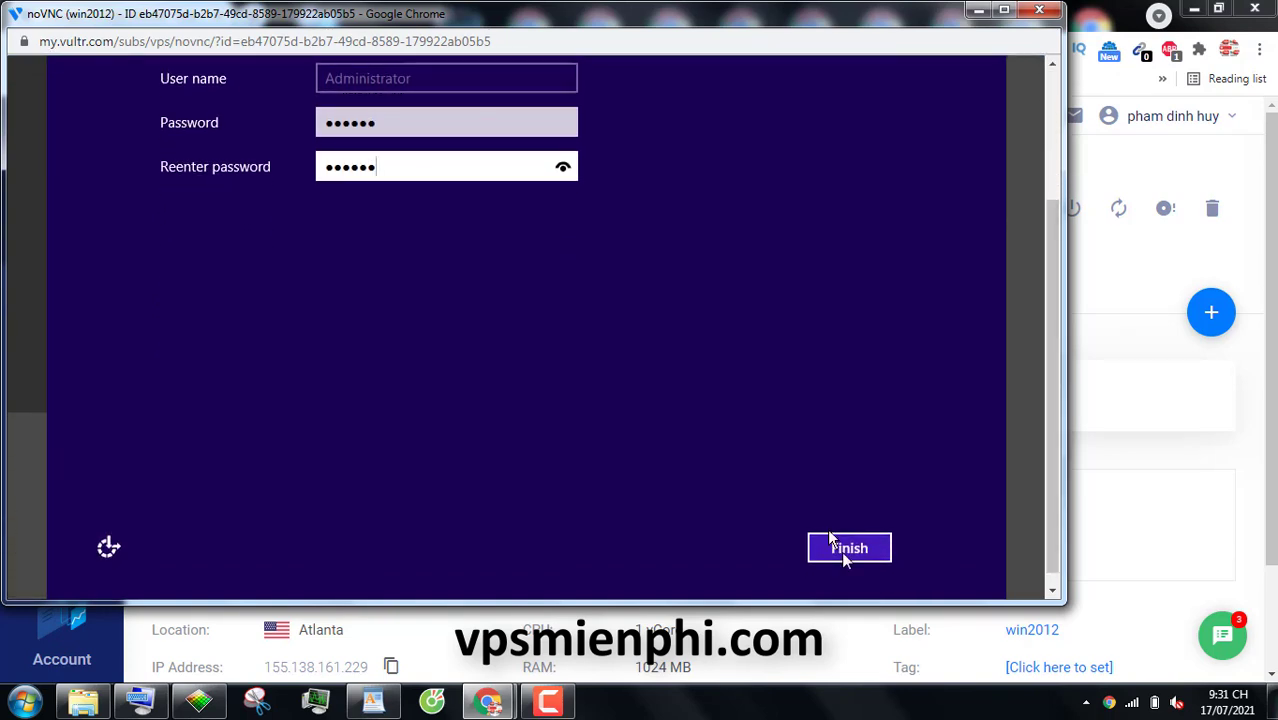
pyautogui.click(845, 553)
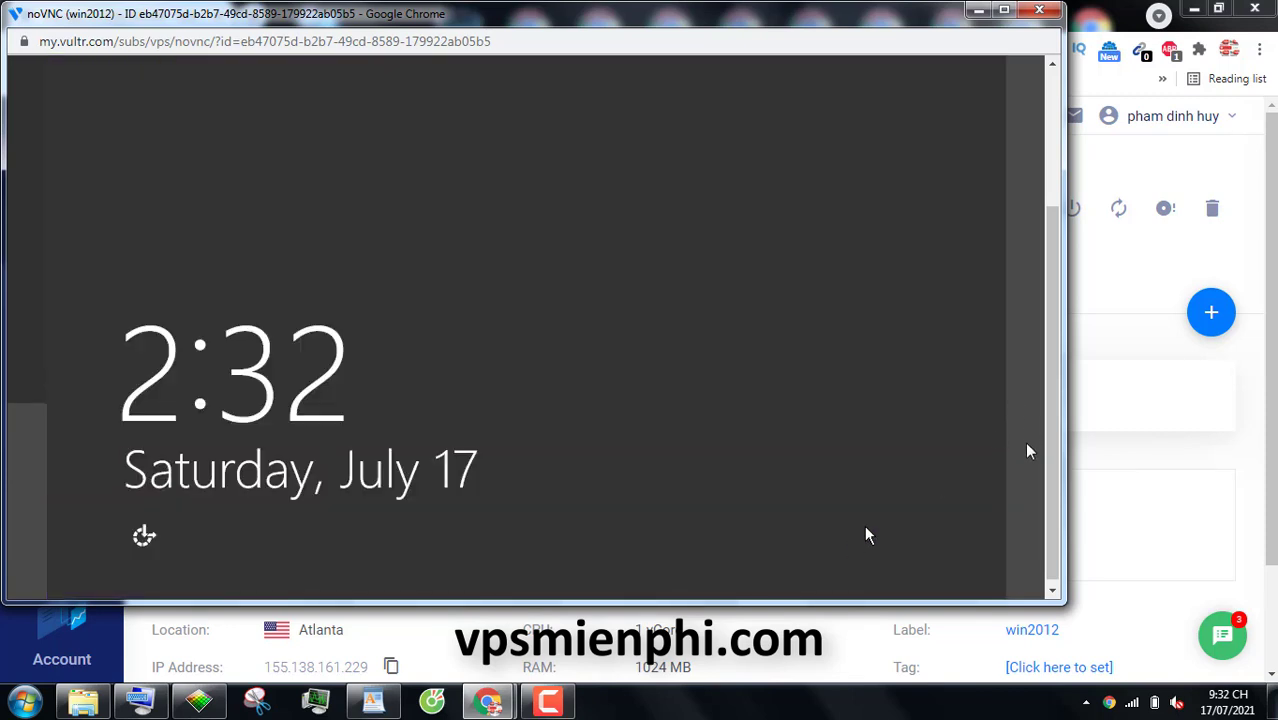
# Maximize the console, send Ctrl+Alt+Del, and sign in with the Administrator password
pyautogui.click(1005, 18)
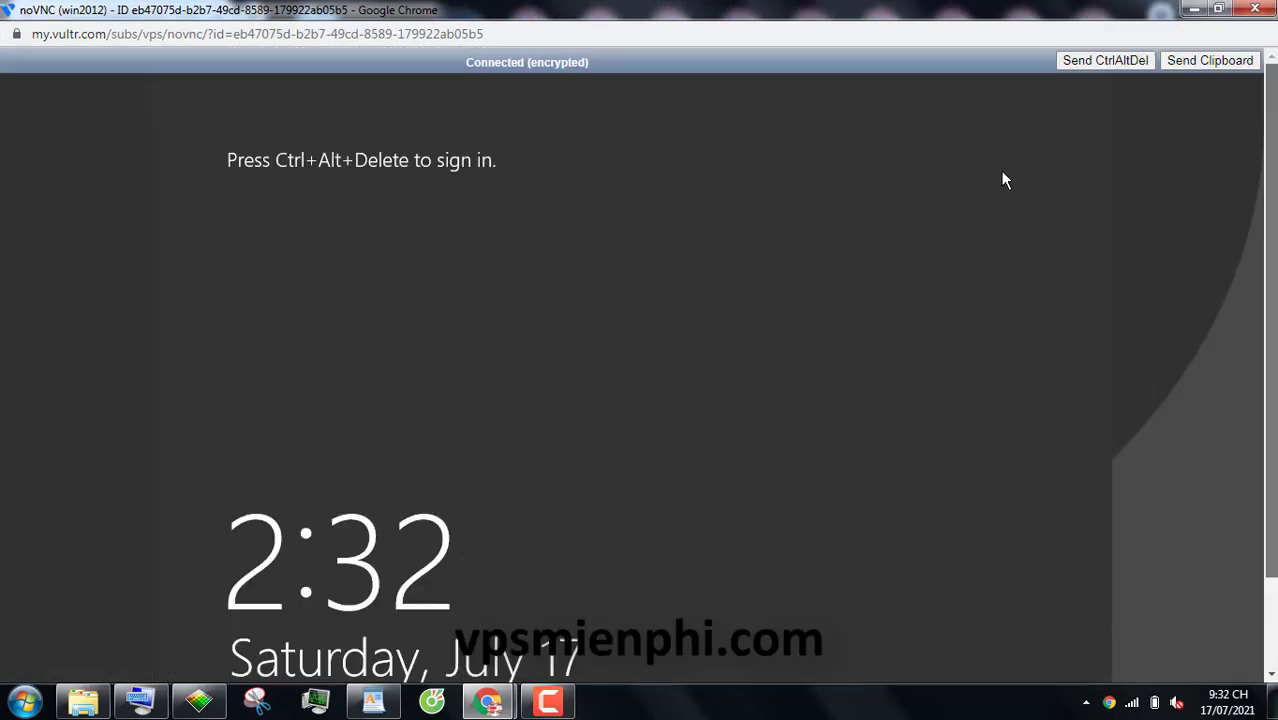
pyautogui.click(1090, 62)
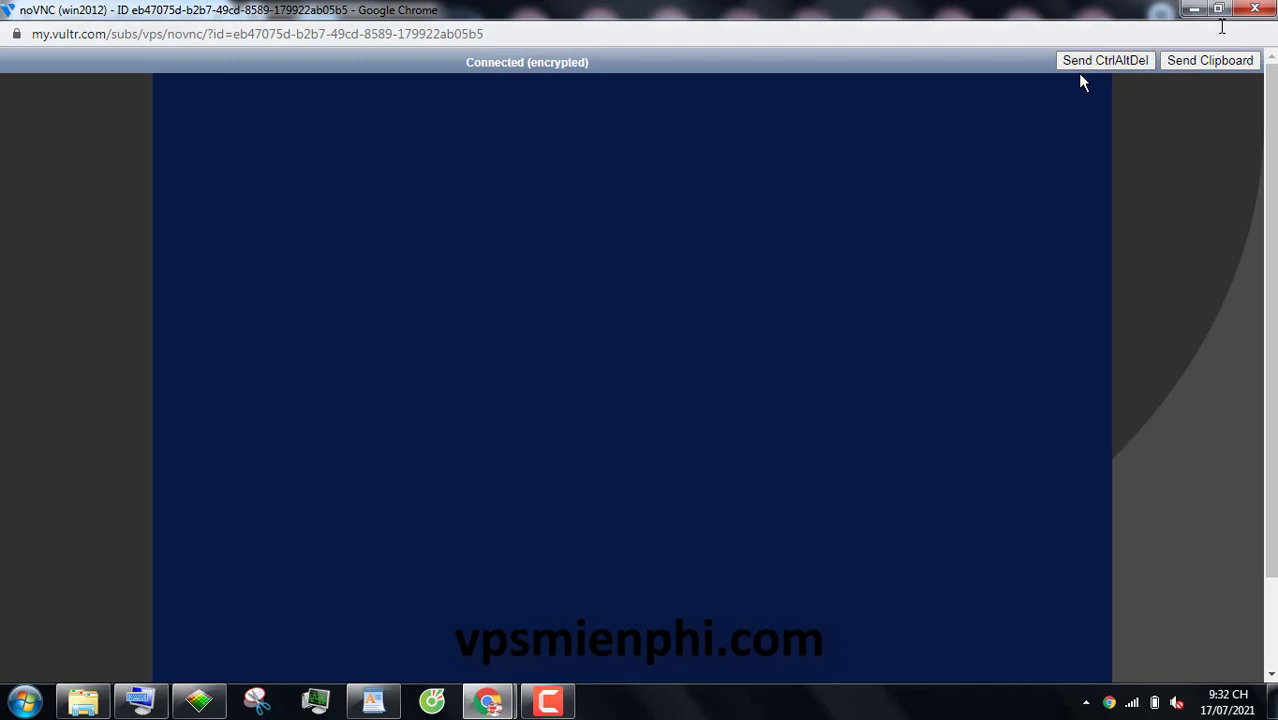
pyautogui.hotkey('alt', 'Tab')
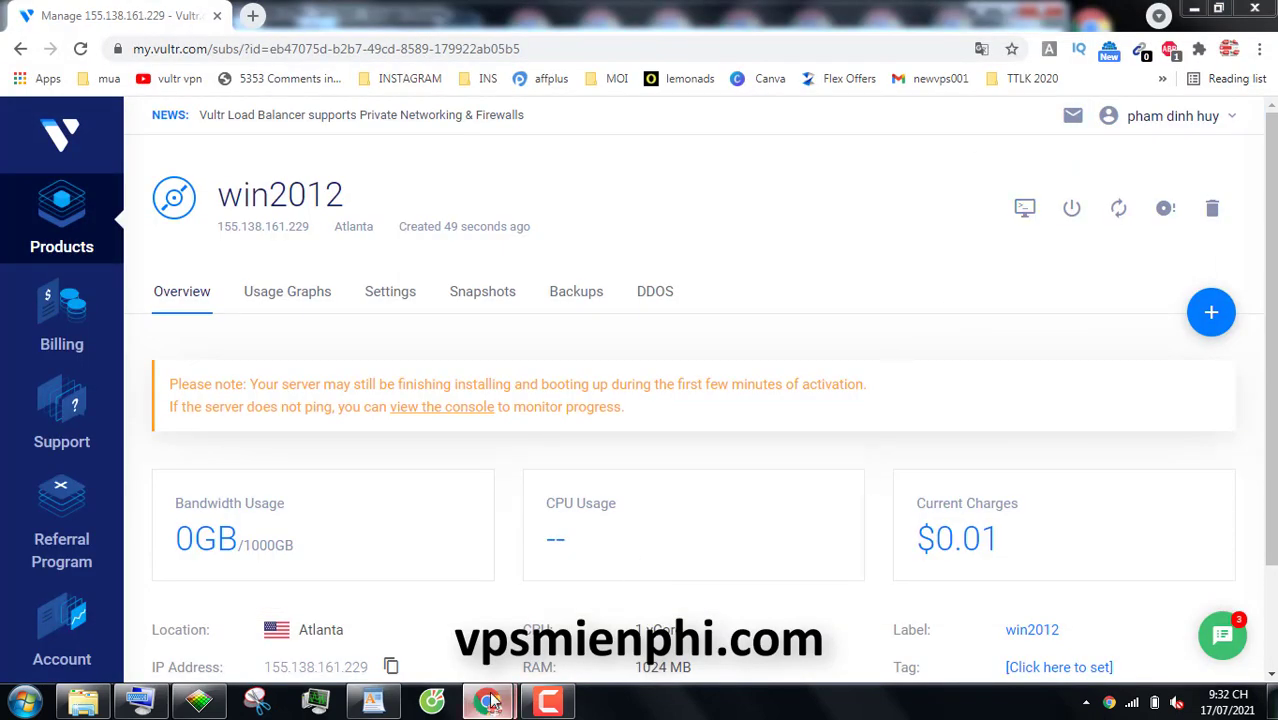
pyautogui.moveTo(489, 702)
pyautogui.click(612, 556)
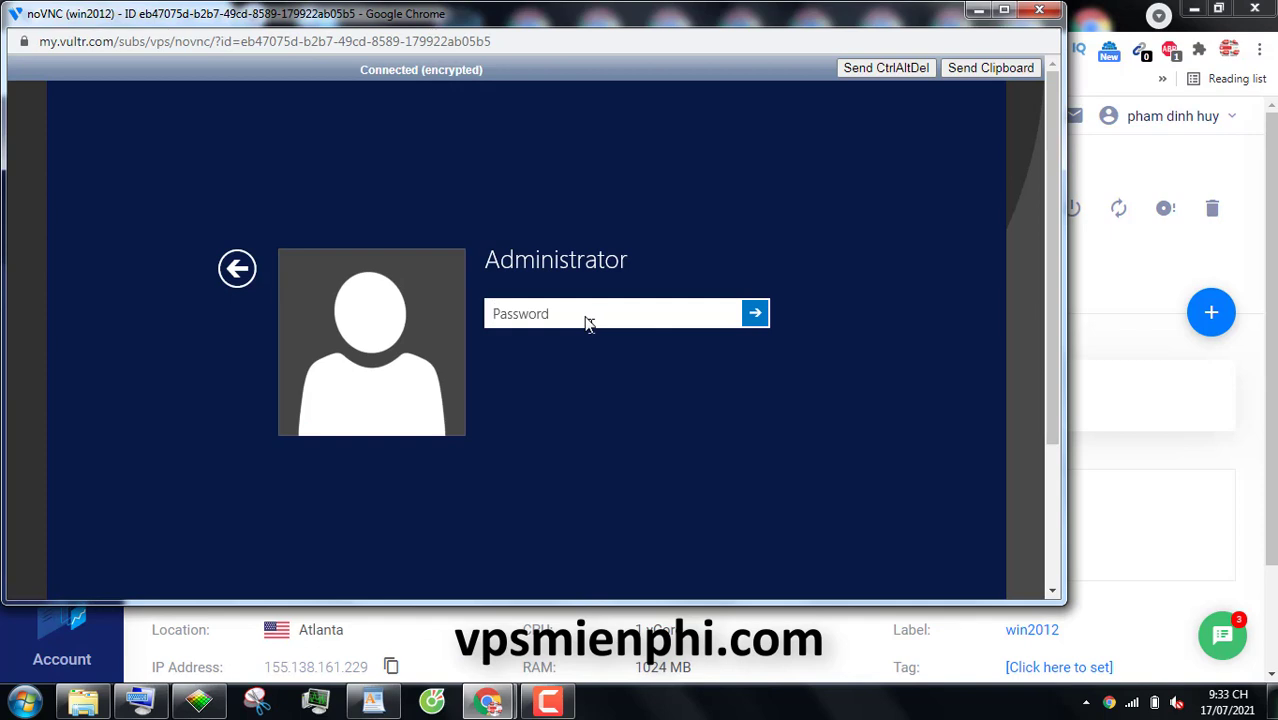
pyautogui.write('••')
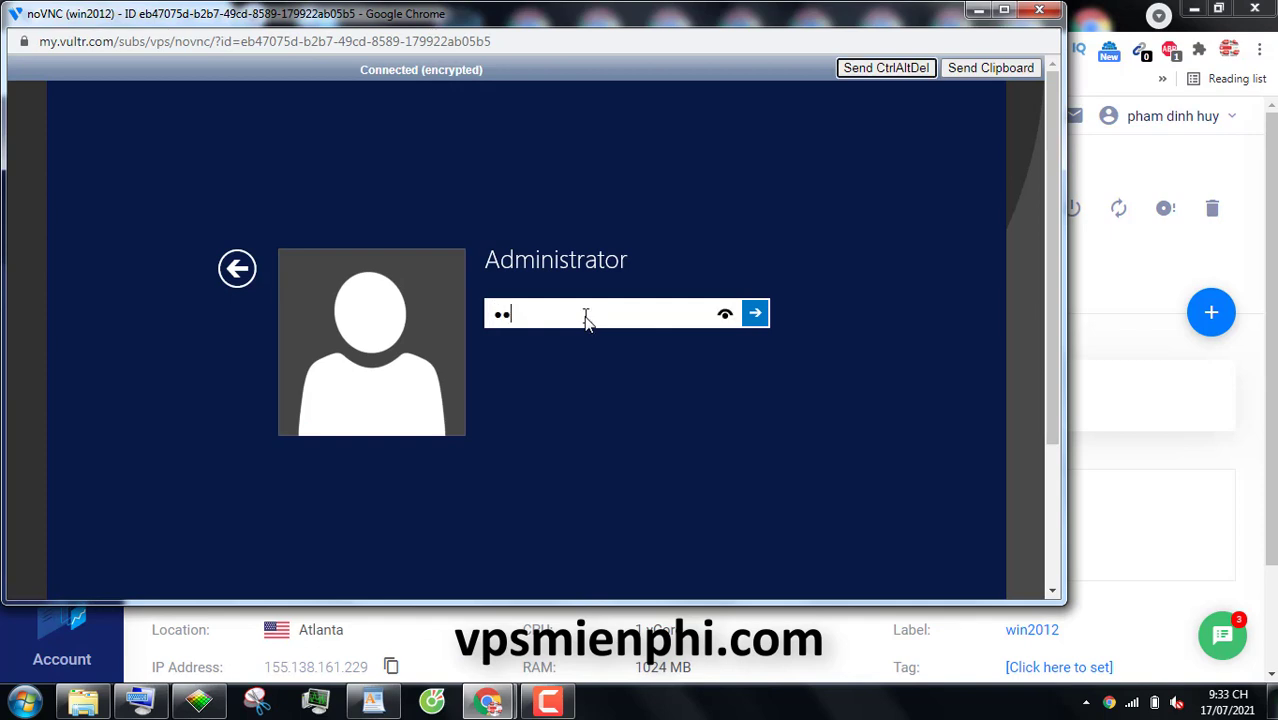
pyautogui.write('•••••')
pyautogui.press('Return')
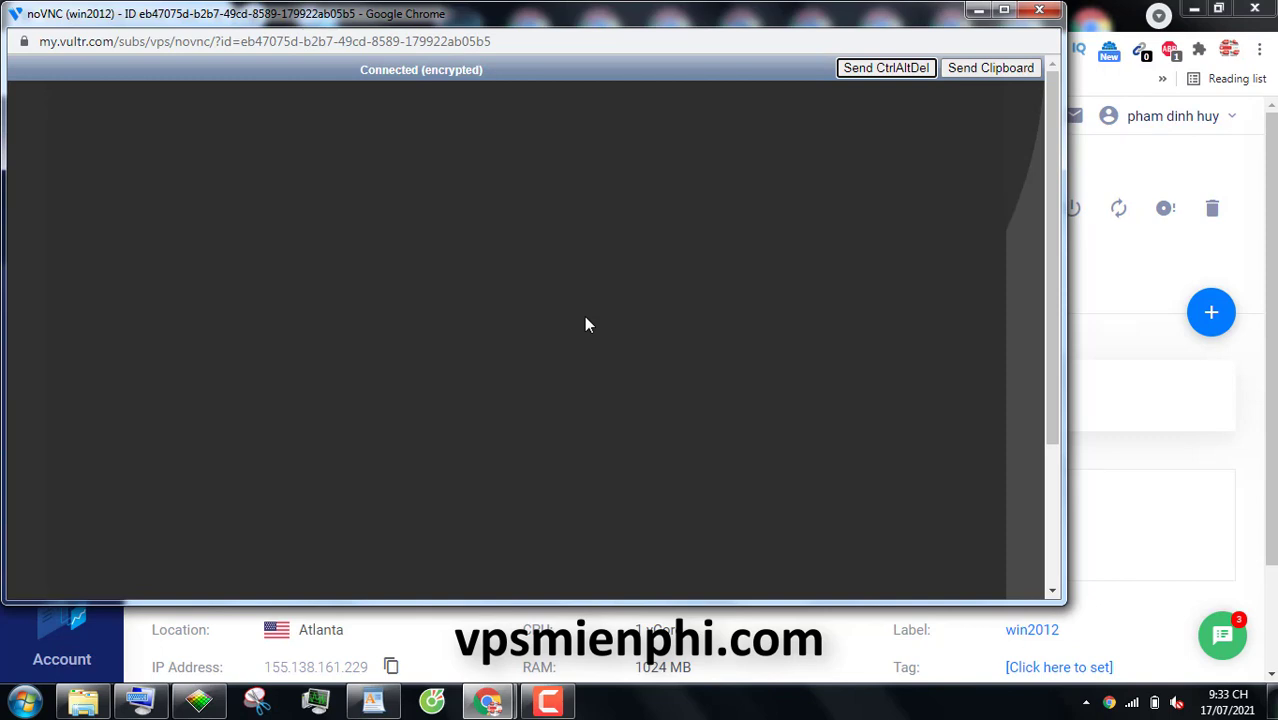
# Allow network discovery, maximize the console window, and close Server Manager
pyautogui.click(1049, 90)
pyautogui.moveTo(487, 701)
pyautogui.click(587, 583)
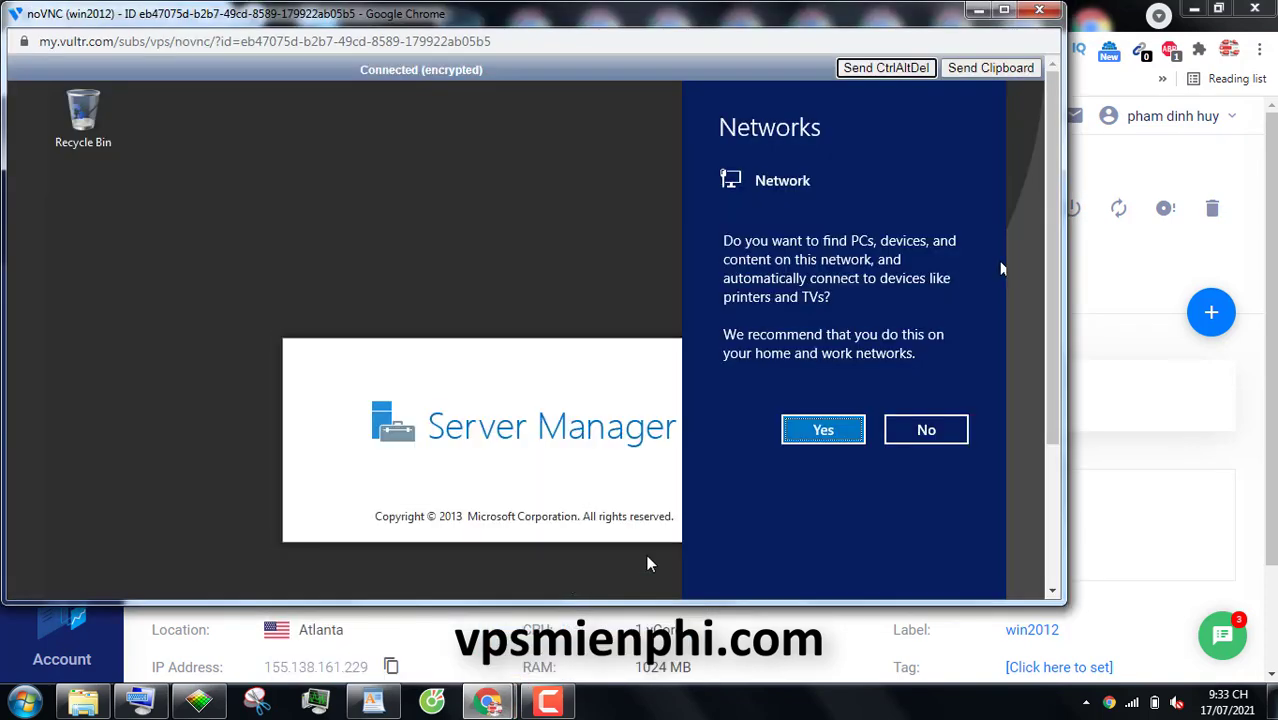
pyautogui.click(840, 431)
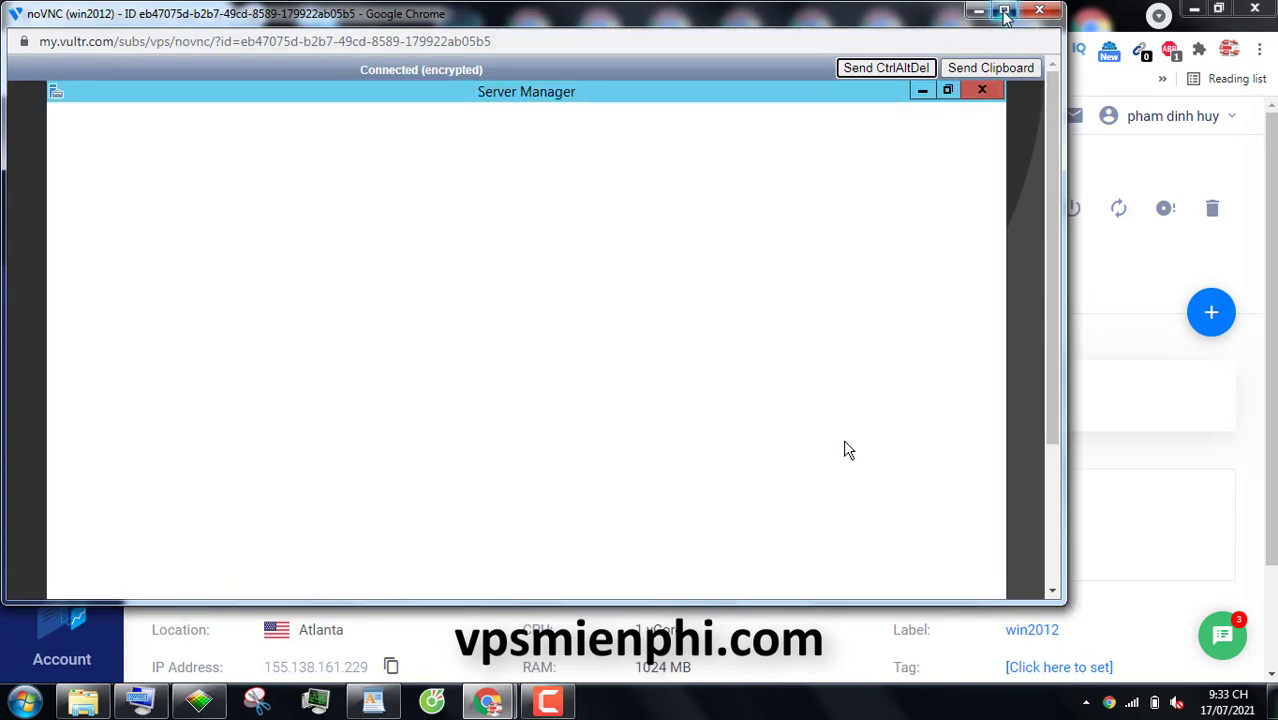
pyautogui.click(1004, 9)
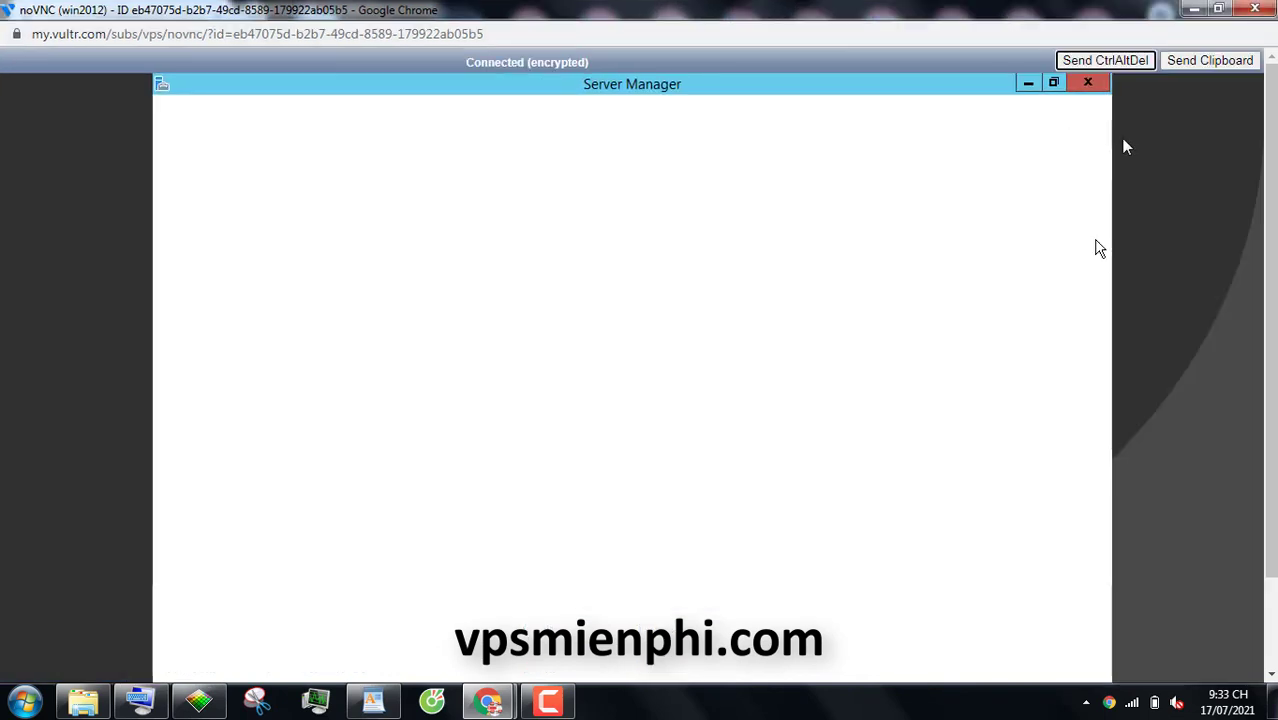
pyautogui.click(1093, 89)
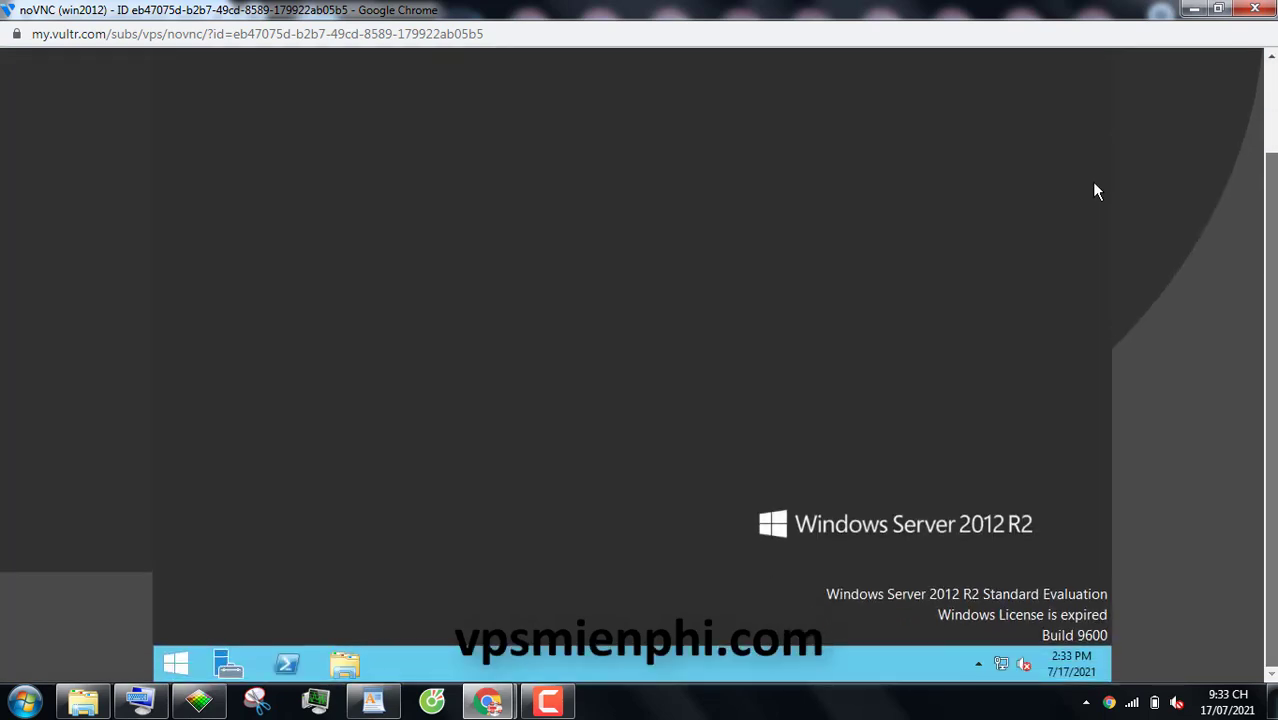
# Open Control Panel from the server's Start screen and go to Network and Internet
pyautogui.click(176, 664)
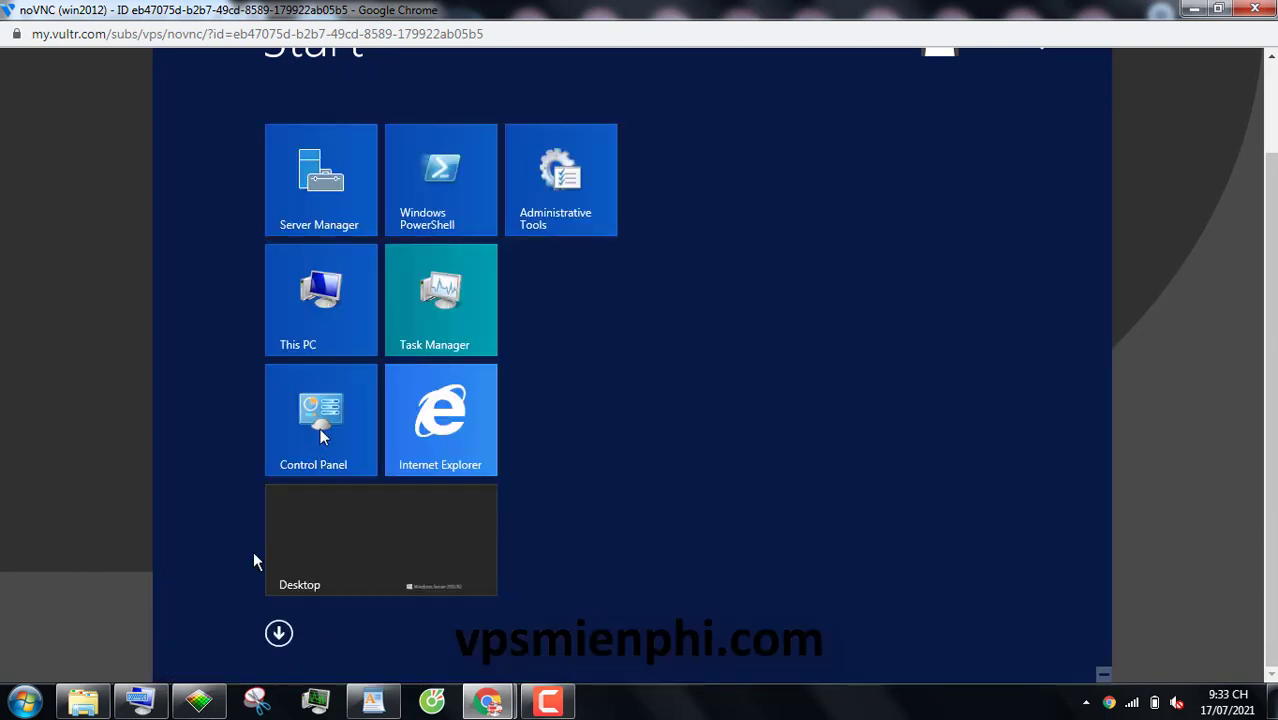
pyautogui.click(320, 433)
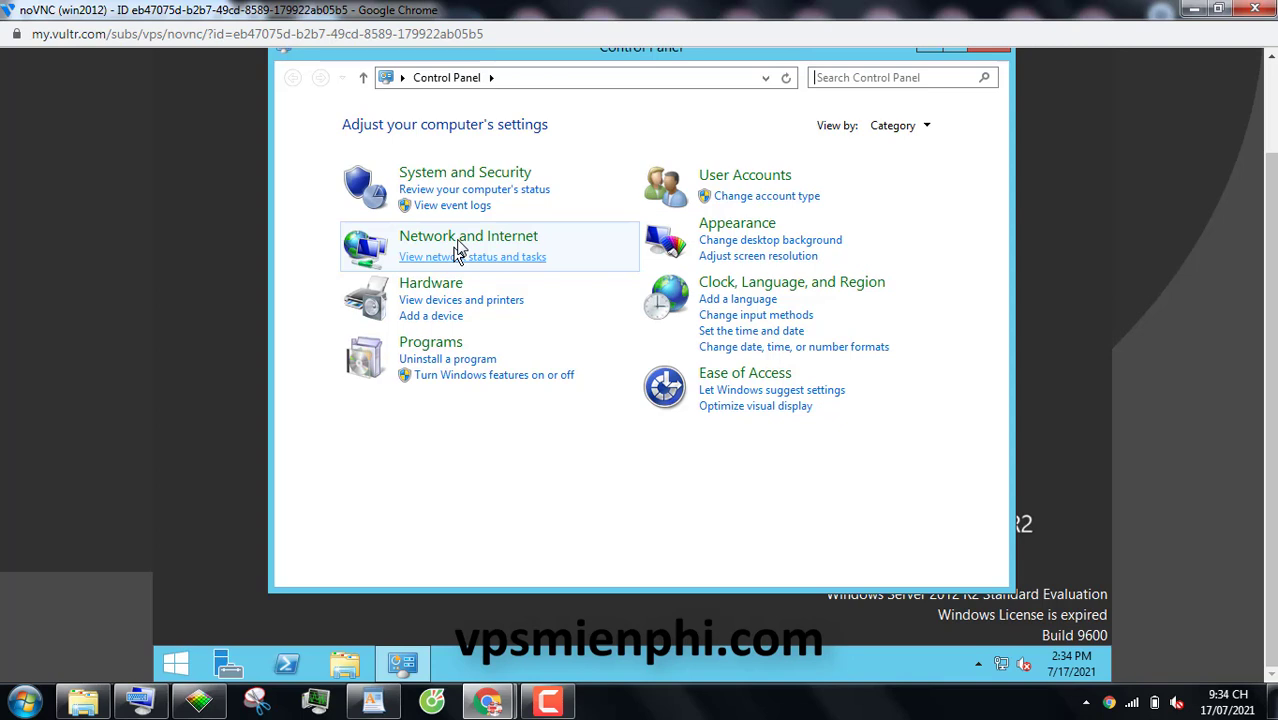
pyautogui.click(456, 244)
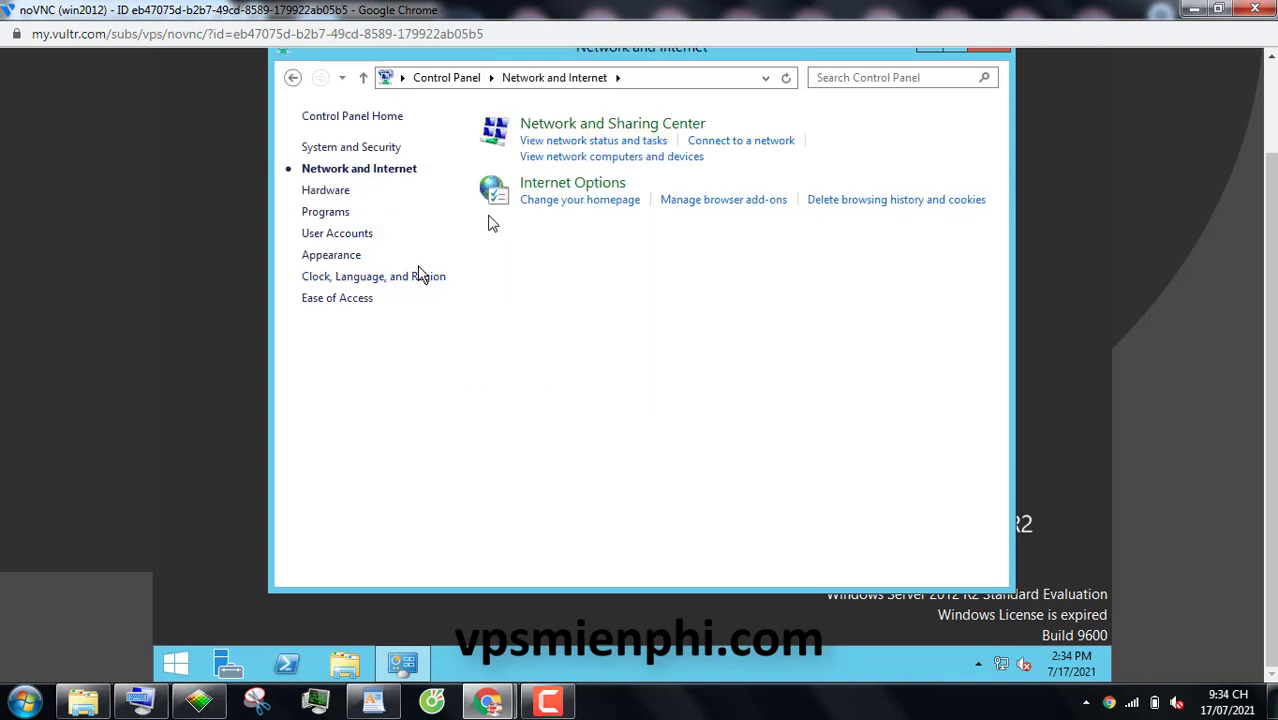
# Turn off Windows Firewall for both private and public networks via Network and Sharing Center
pyautogui.click(563, 130)
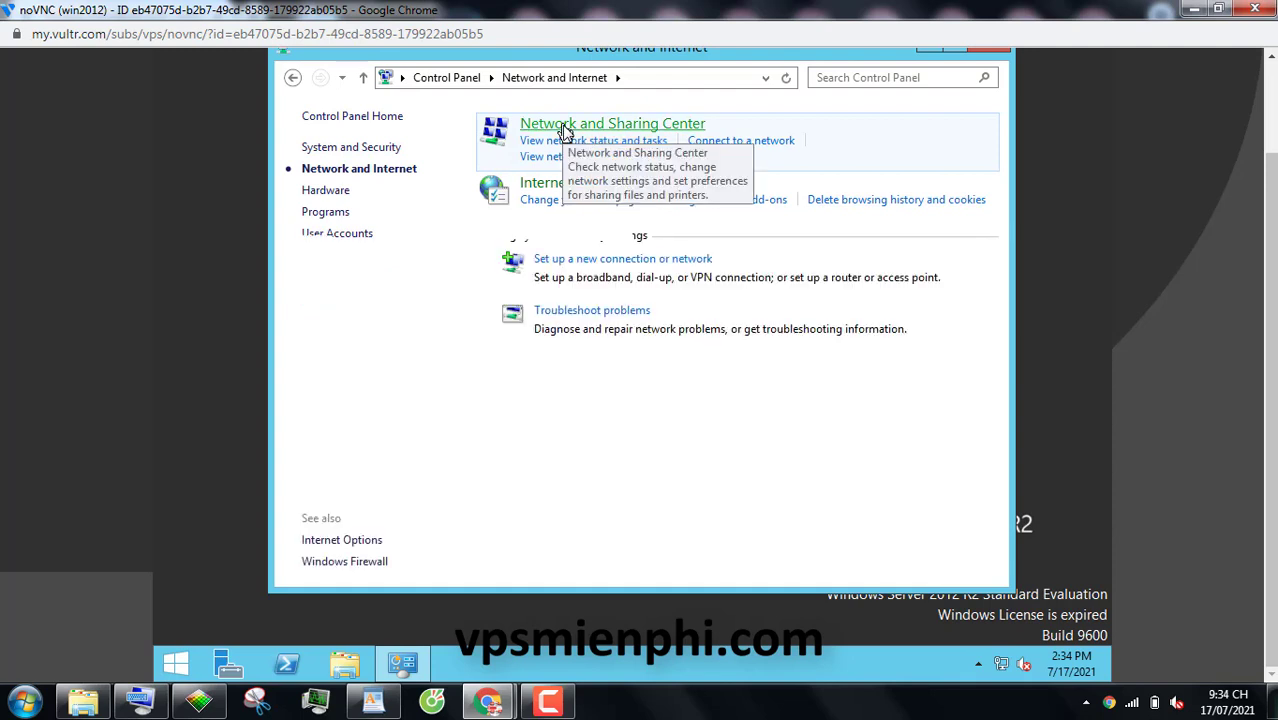
pyautogui.click(357, 565)
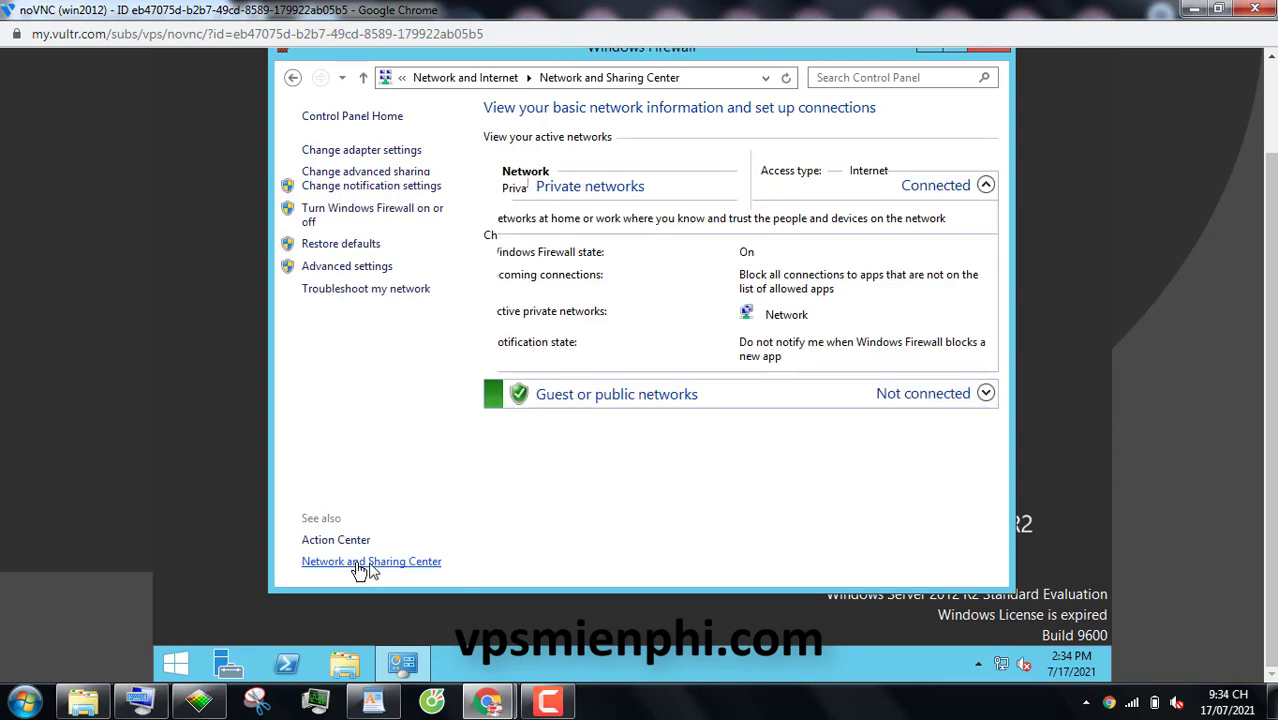
pyautogui.click(378, 216)
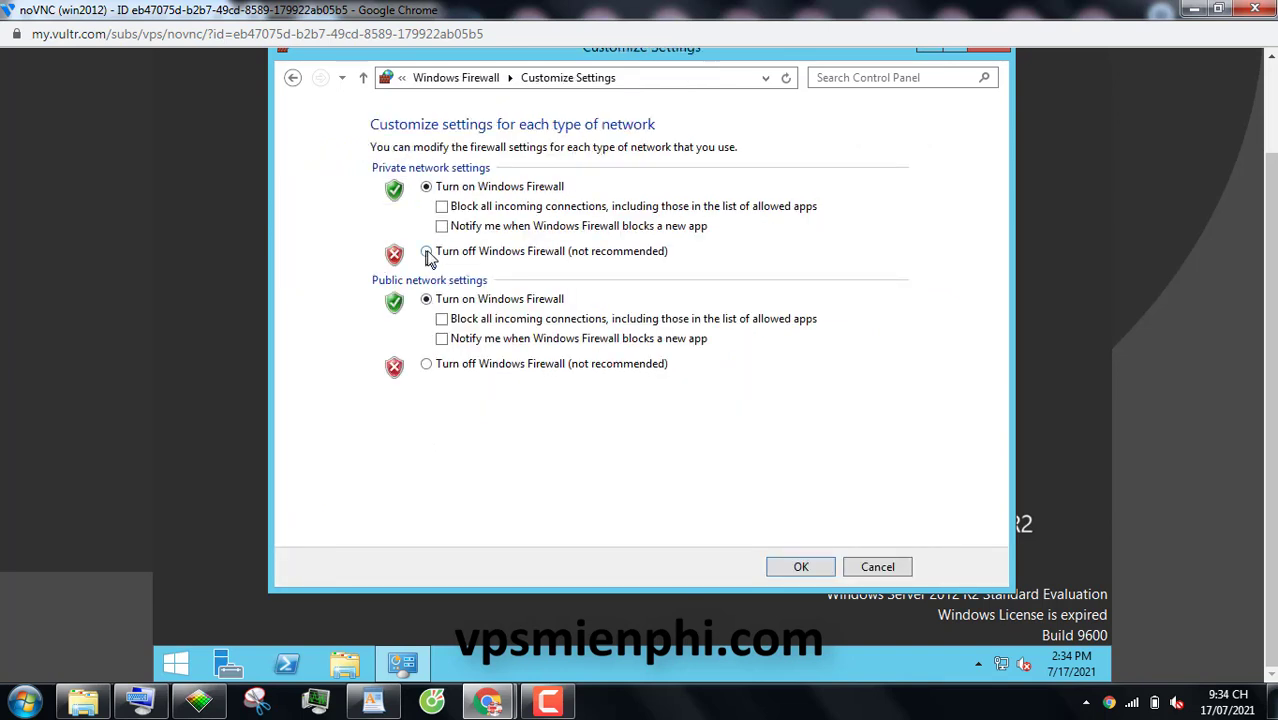
pyautogui.click(426, 251)
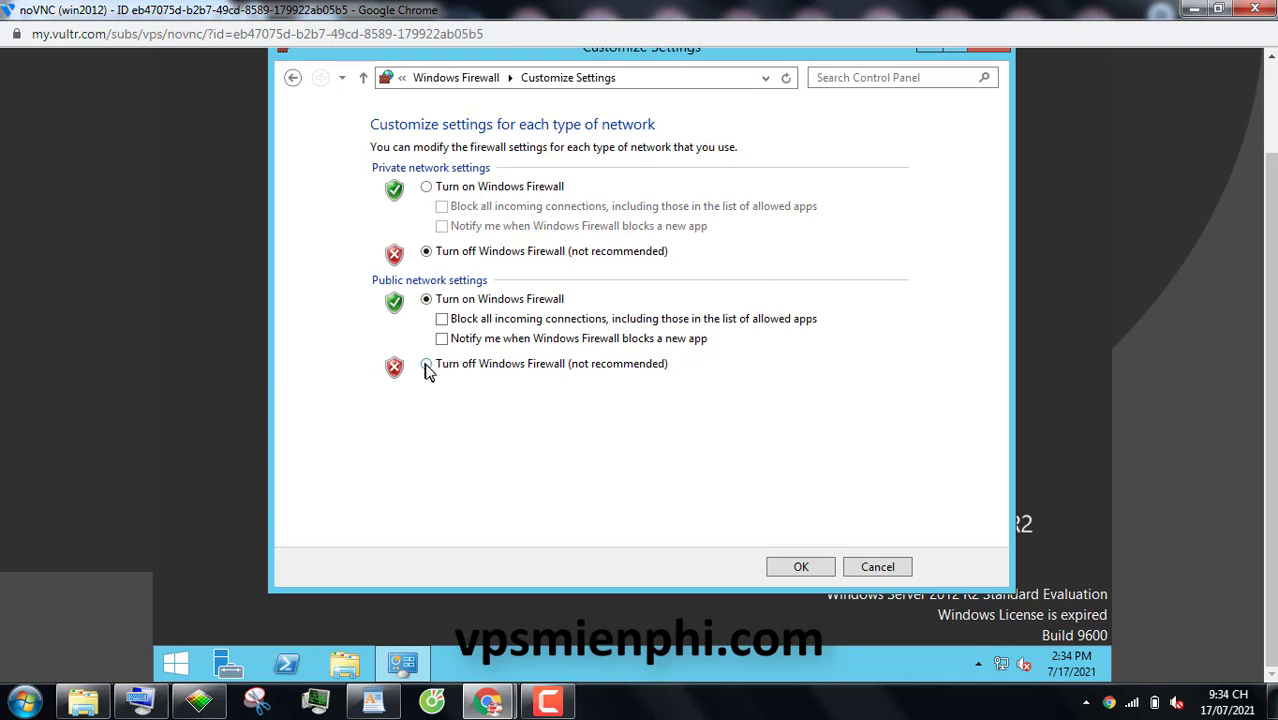
pyautogui.click(426, 364)
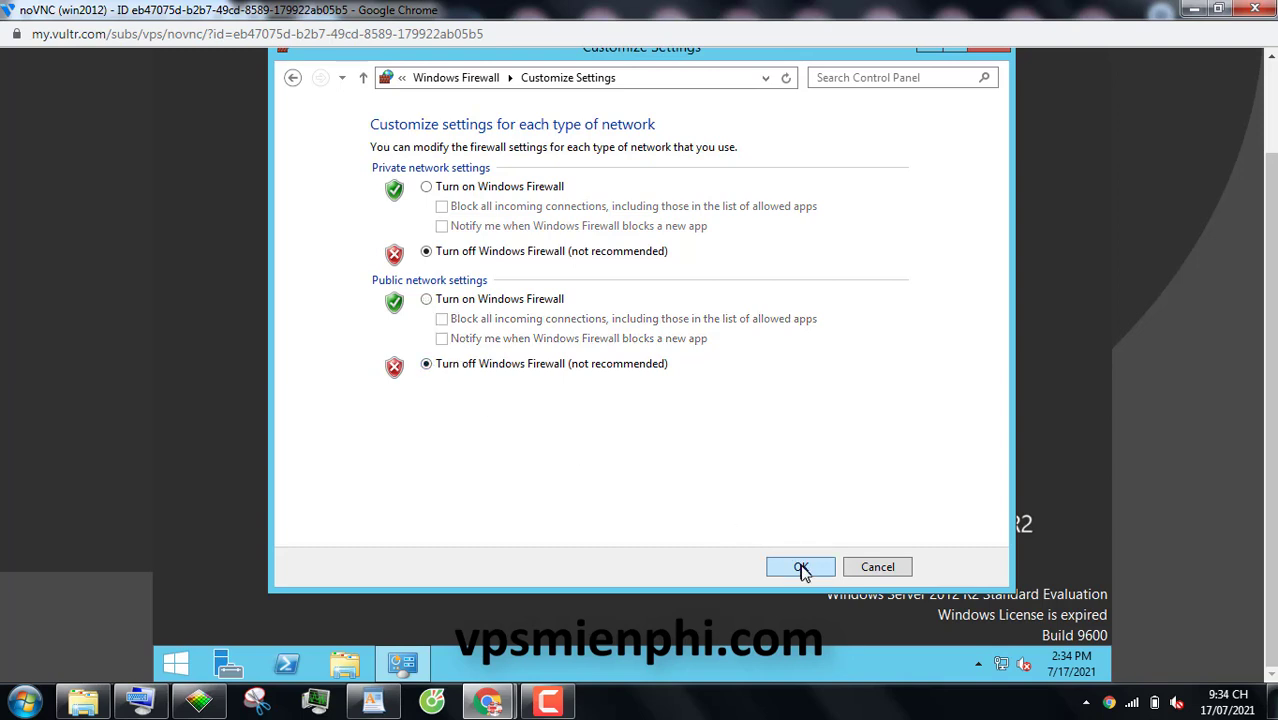
pyautogui.click(801, 567)
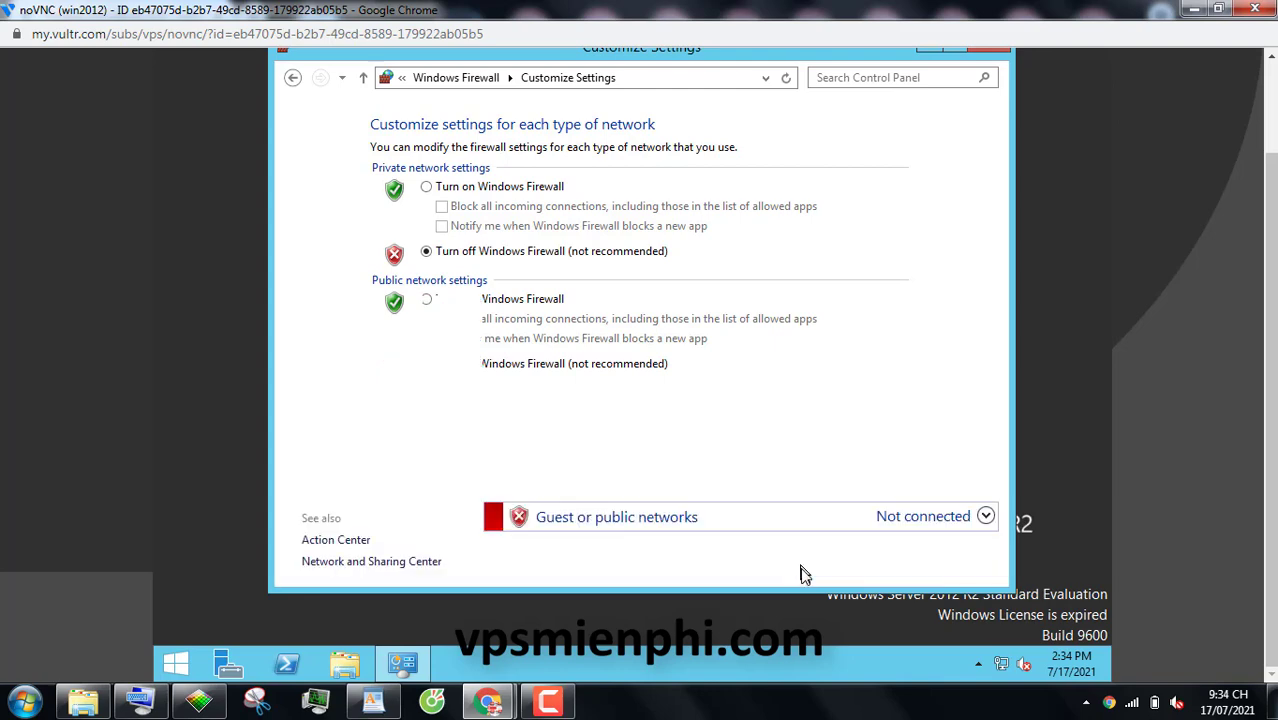
pyautogui.scroll(1, 1010, 120)
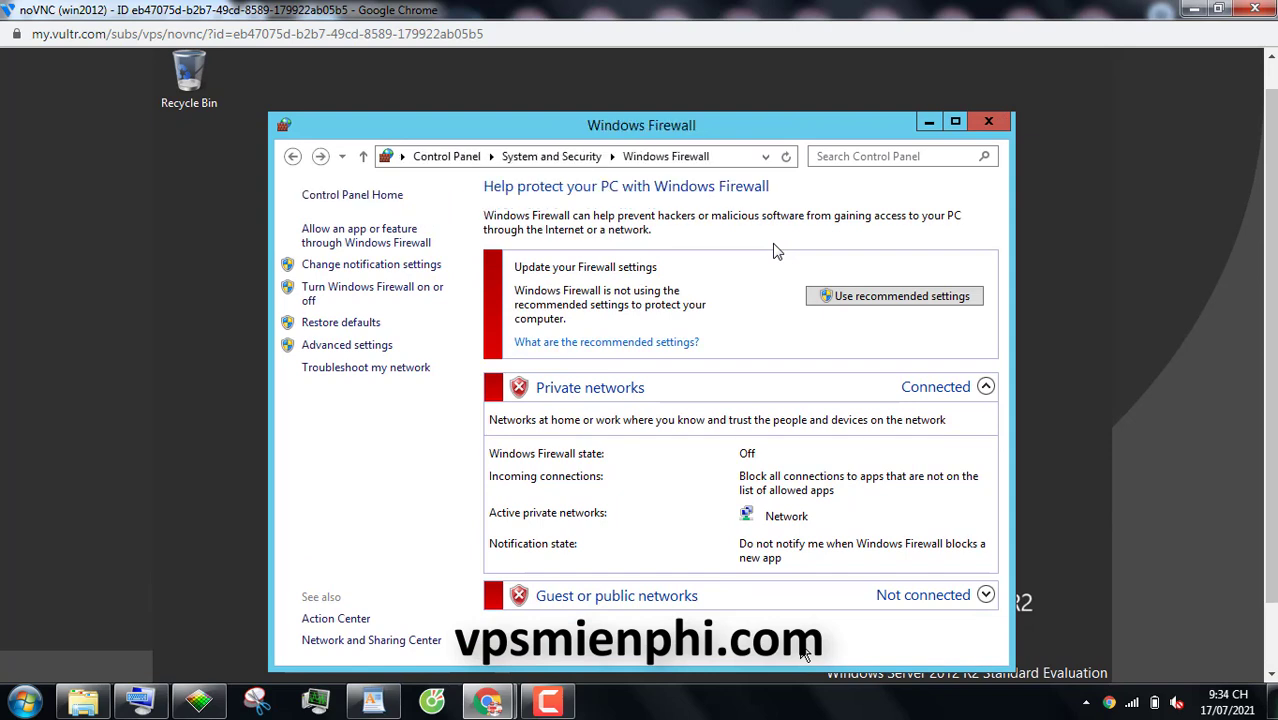
# Close the Windows Firewall window on the server
pyautogui.click(987, 124)
pyautogui.scroll(-1, 771, 241)
pyautogui.scroll(-1, 773, 234)
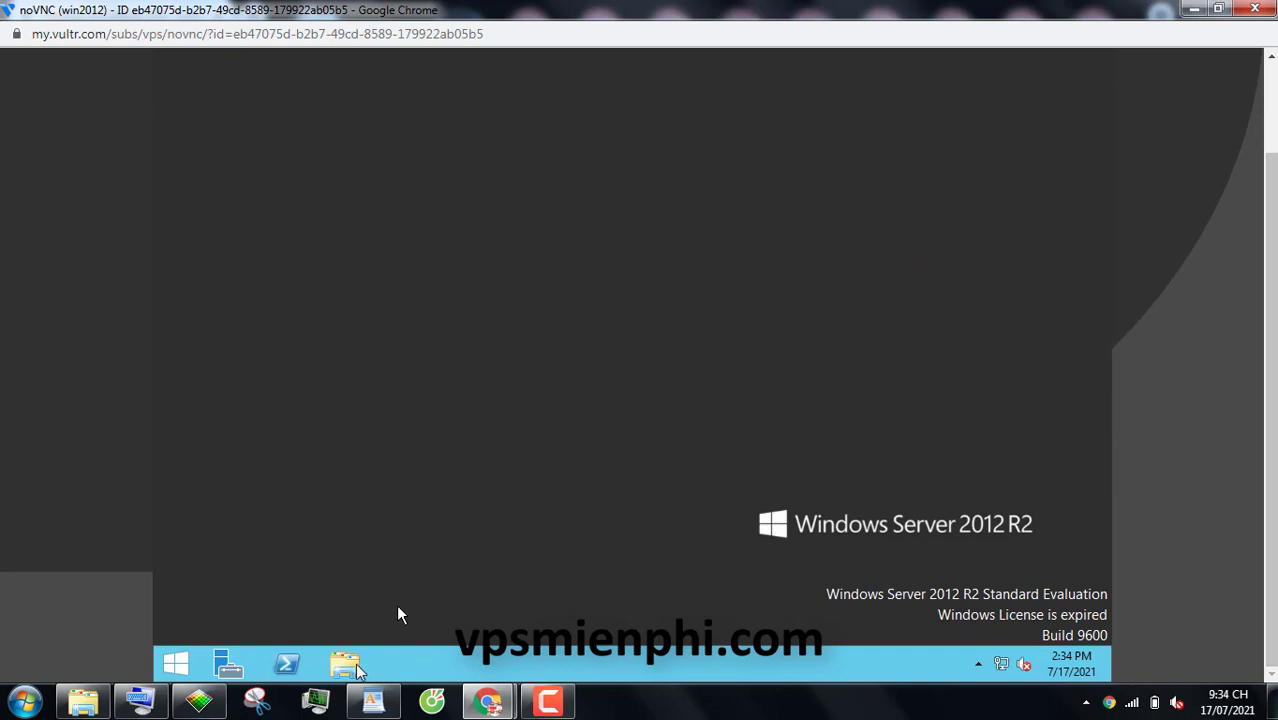
# In This PC's system properties, allow remote connections, accepting the firewall notice, and apply
pyautogui.click(346, 665)
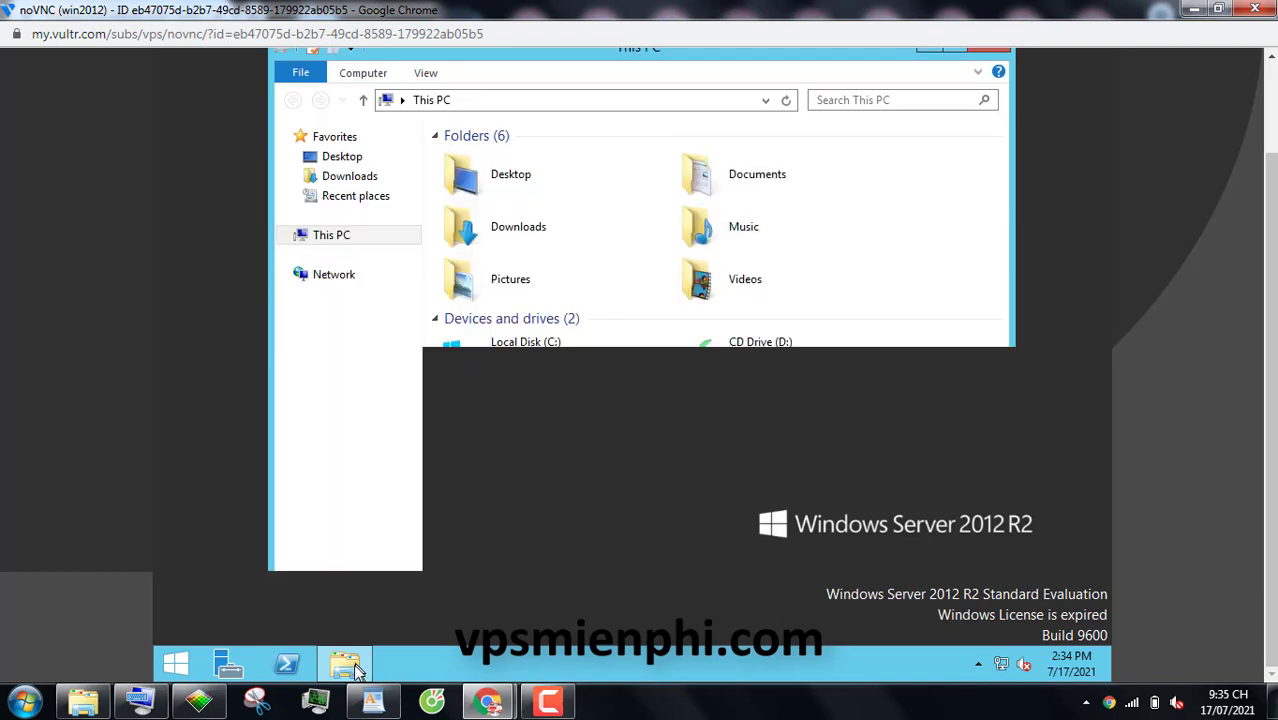
pyautogui.click(319, 238)
pyautogui.rightClick(319, 240)
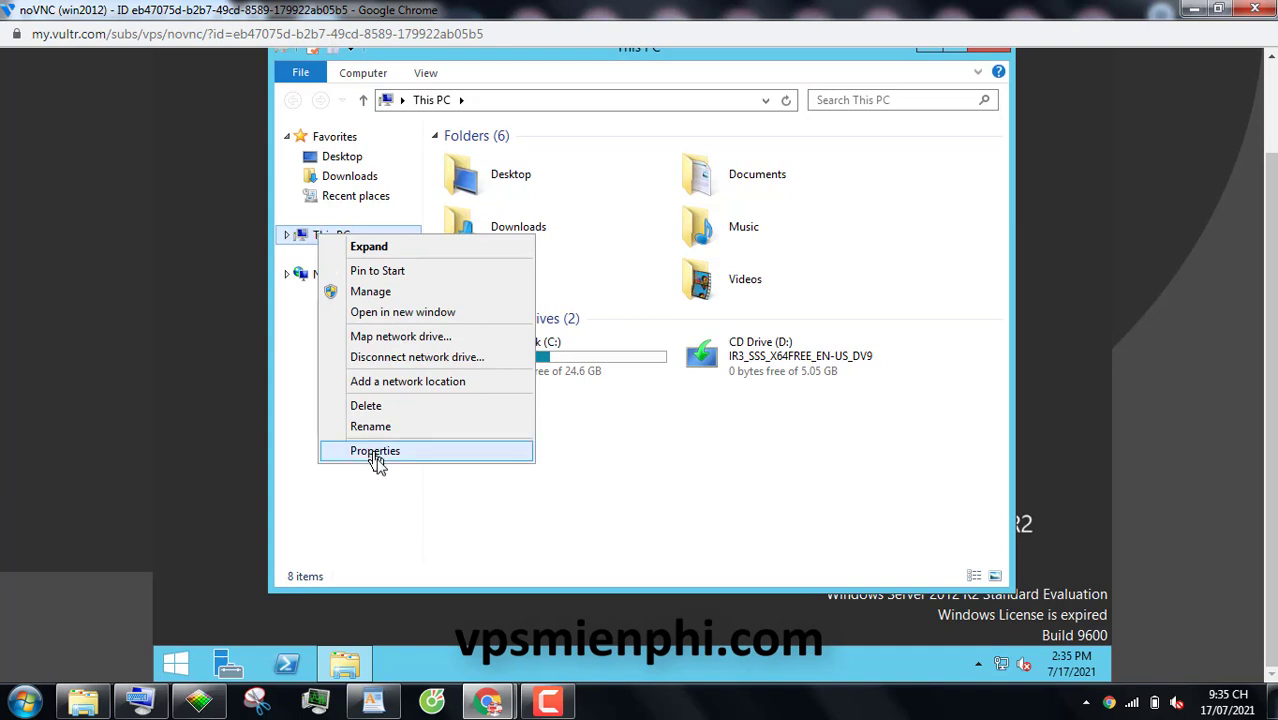
pyautogui.click(375, 451)
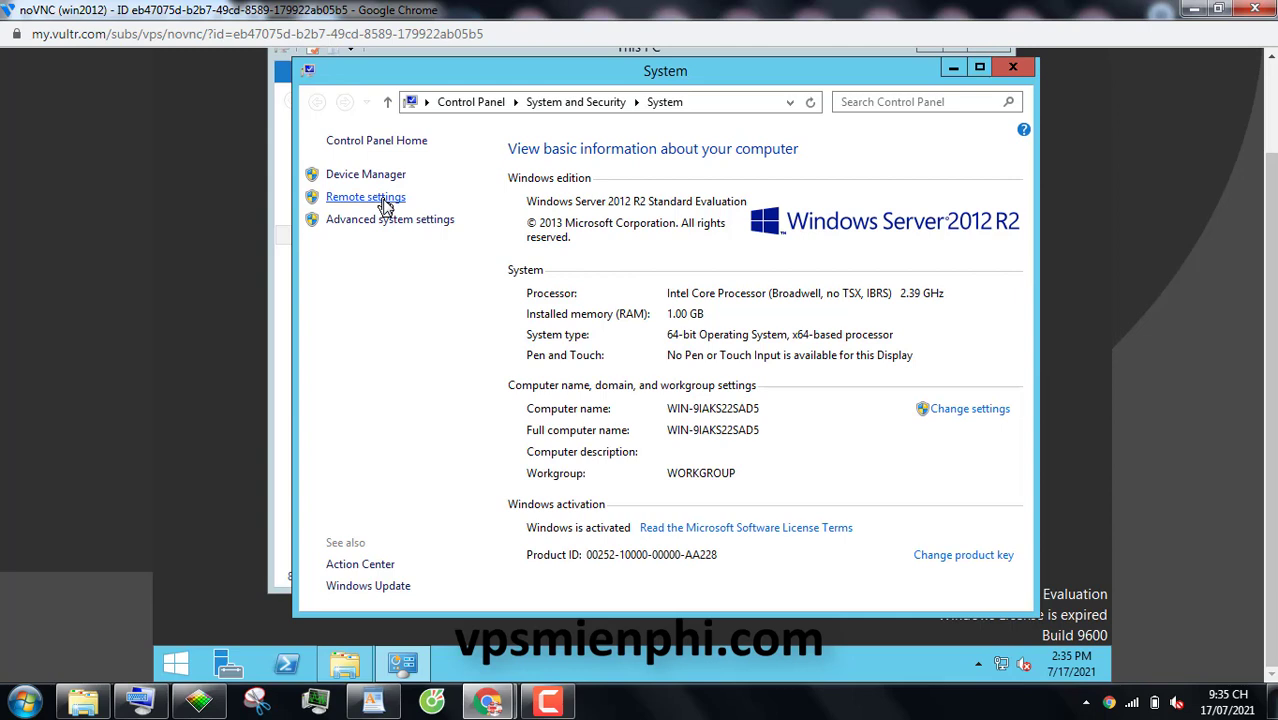
pyautogui.click(384, 198)
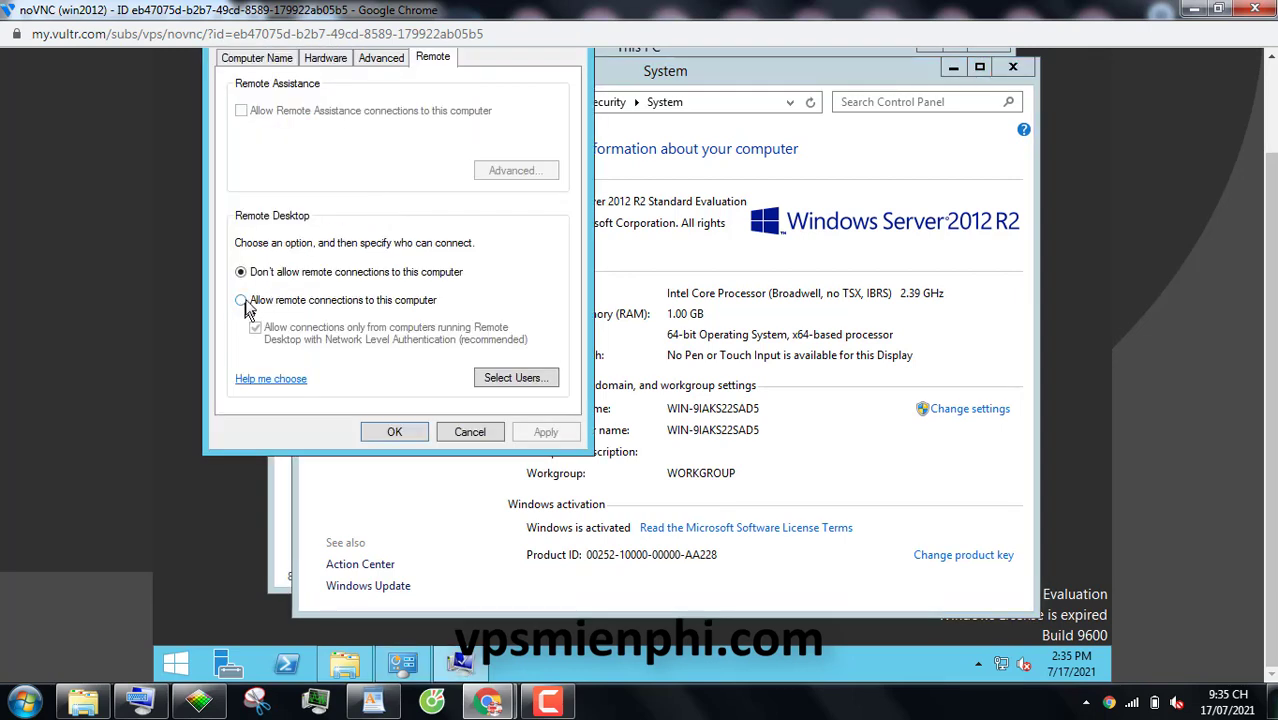
pyautogui.click(247, 301)
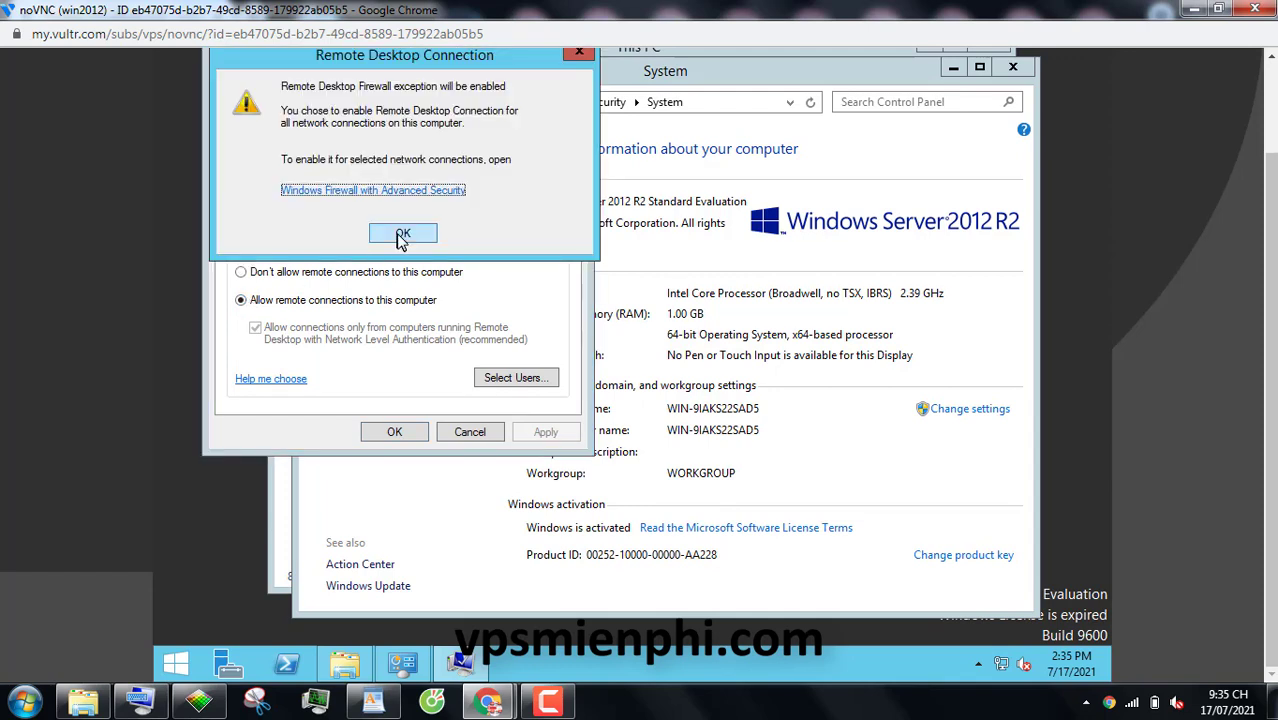
pyautogui.click(402, 234)
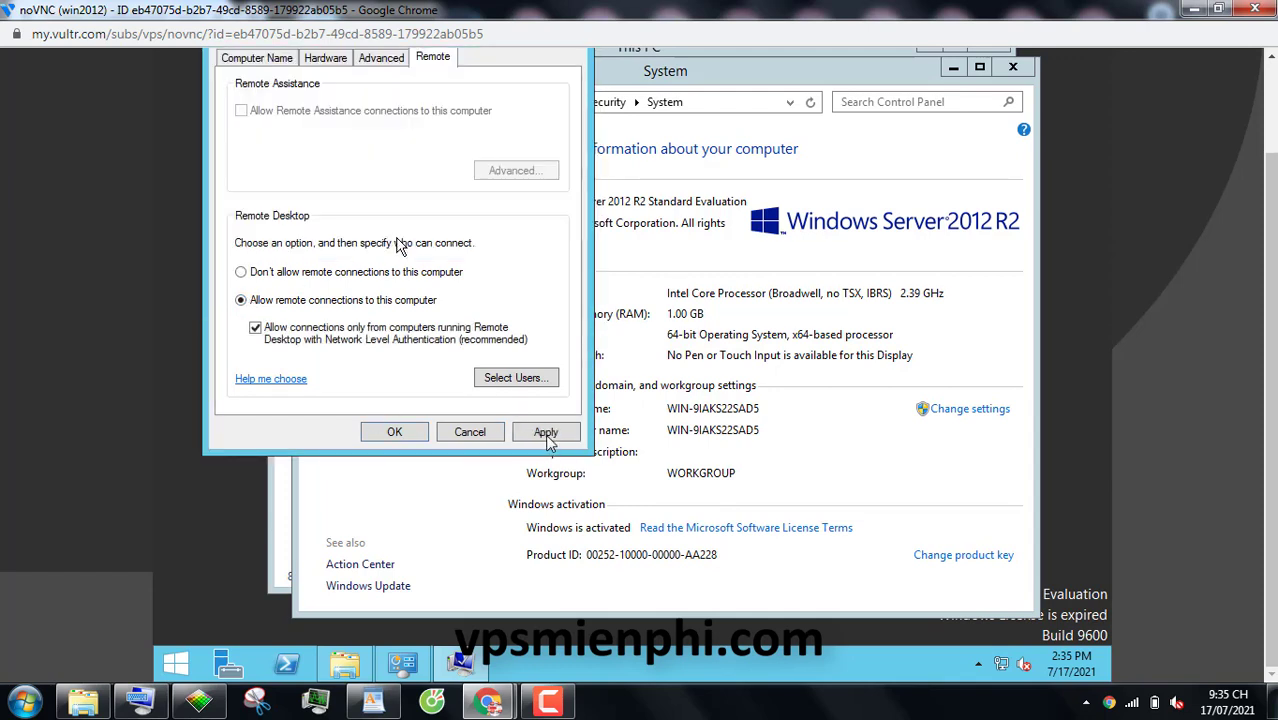
pyautogui.click(548, 435)
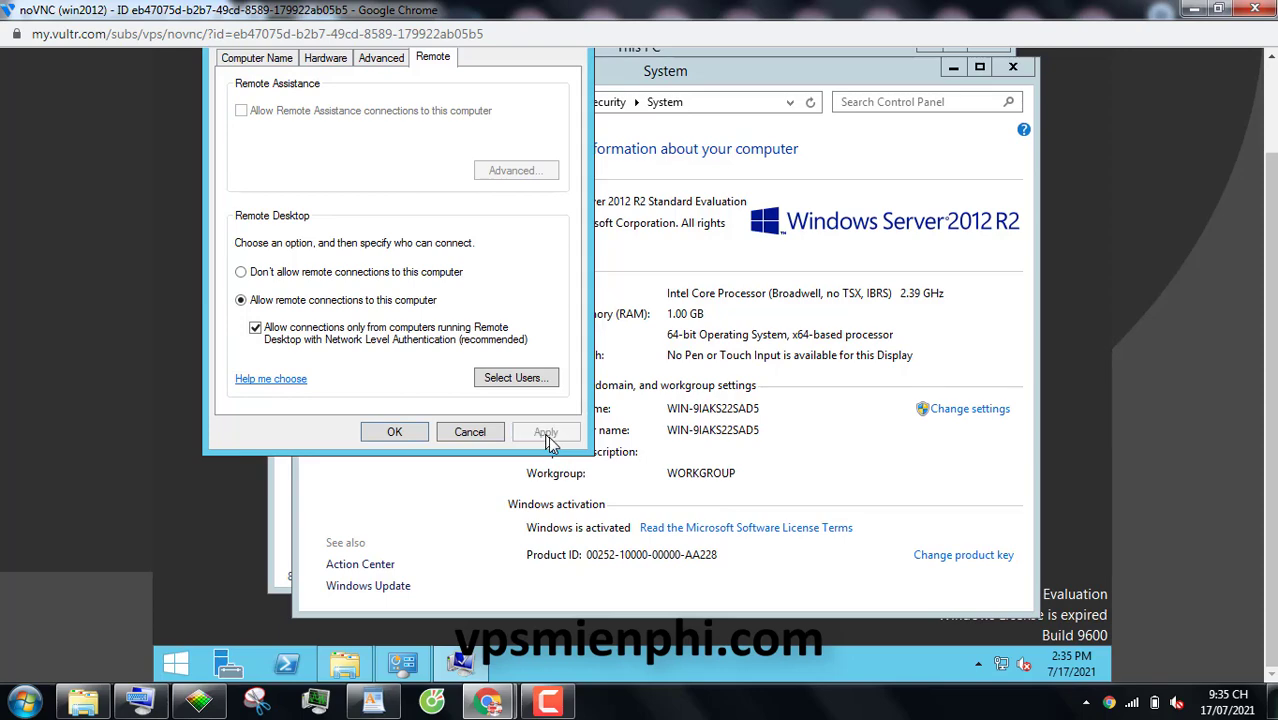
pyautogui.click(396, 432)
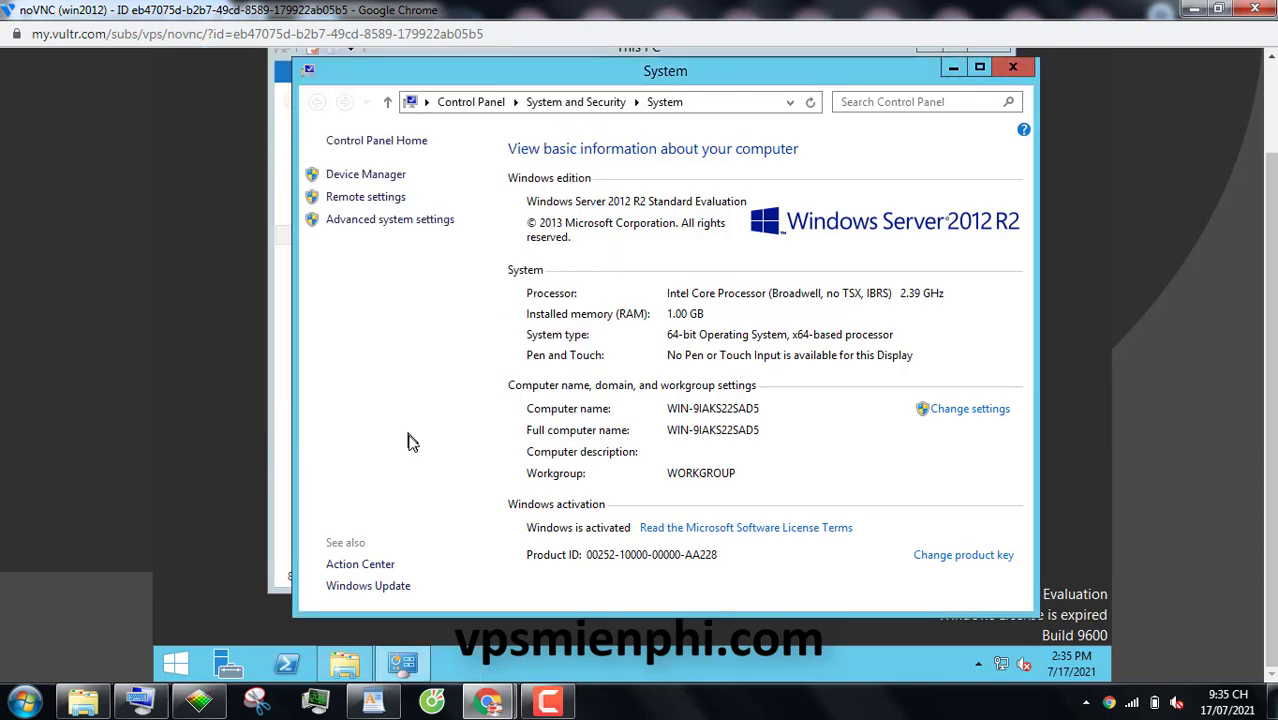
# Launch Remote Desktop Connection on the local computer by searching 'remote'
pyautogui.click(25, 703)
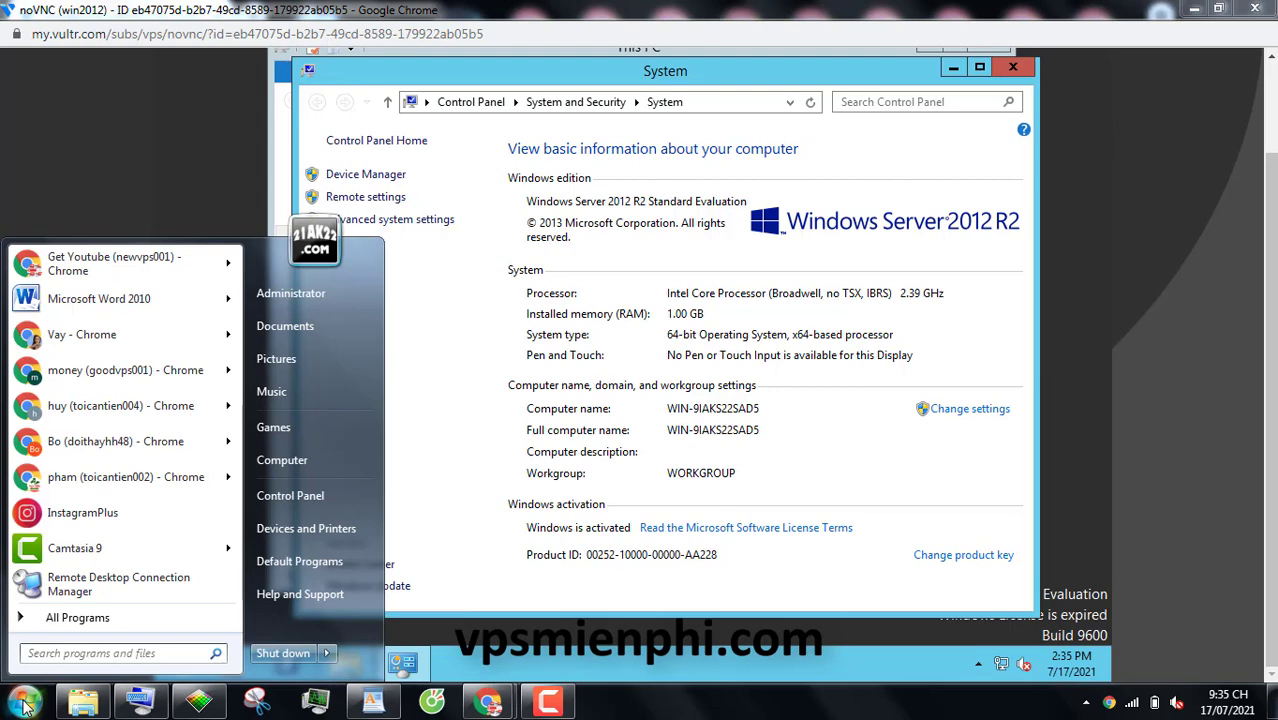
pyautogui.write('remo')
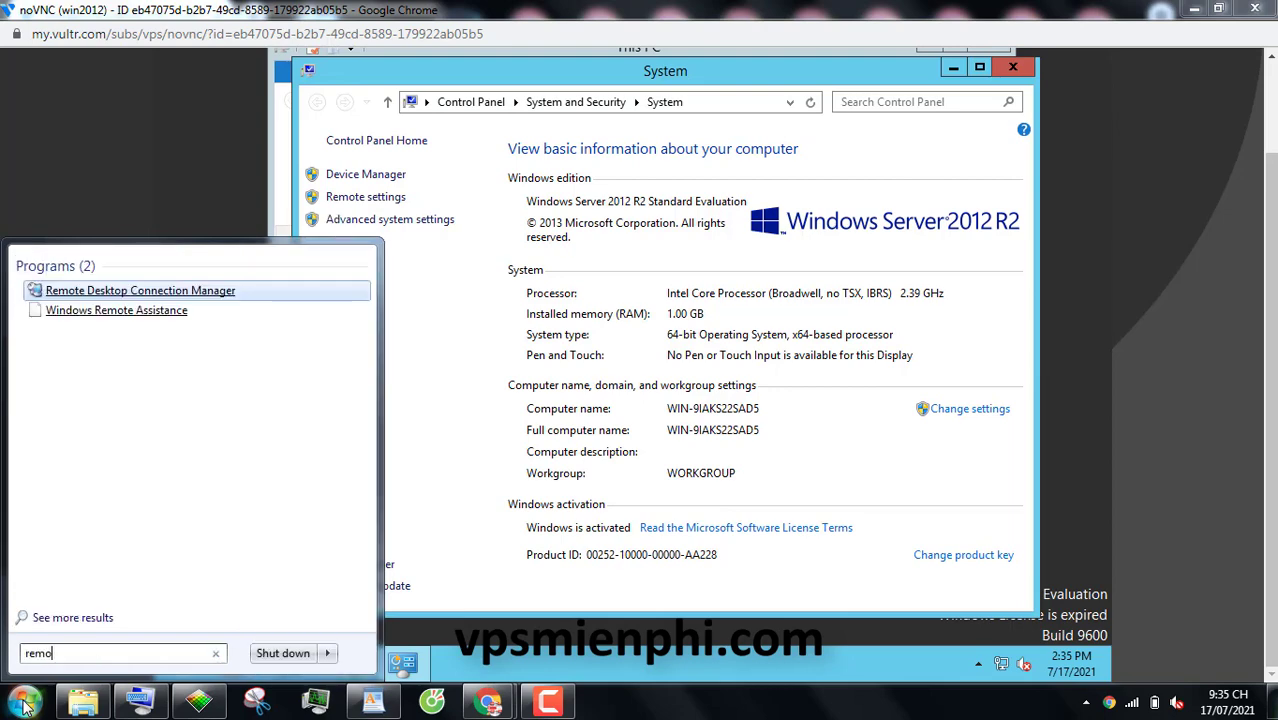
pyautogui.write('te')
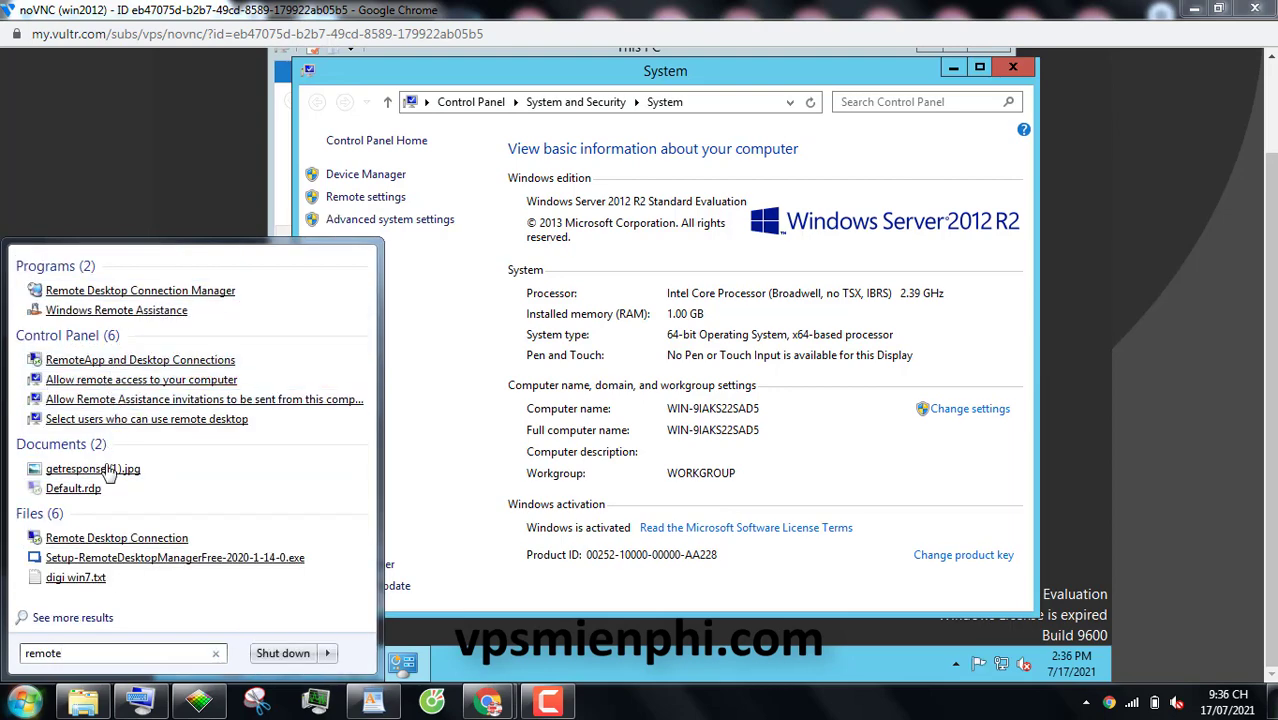
pyautogui.click(118, 528)
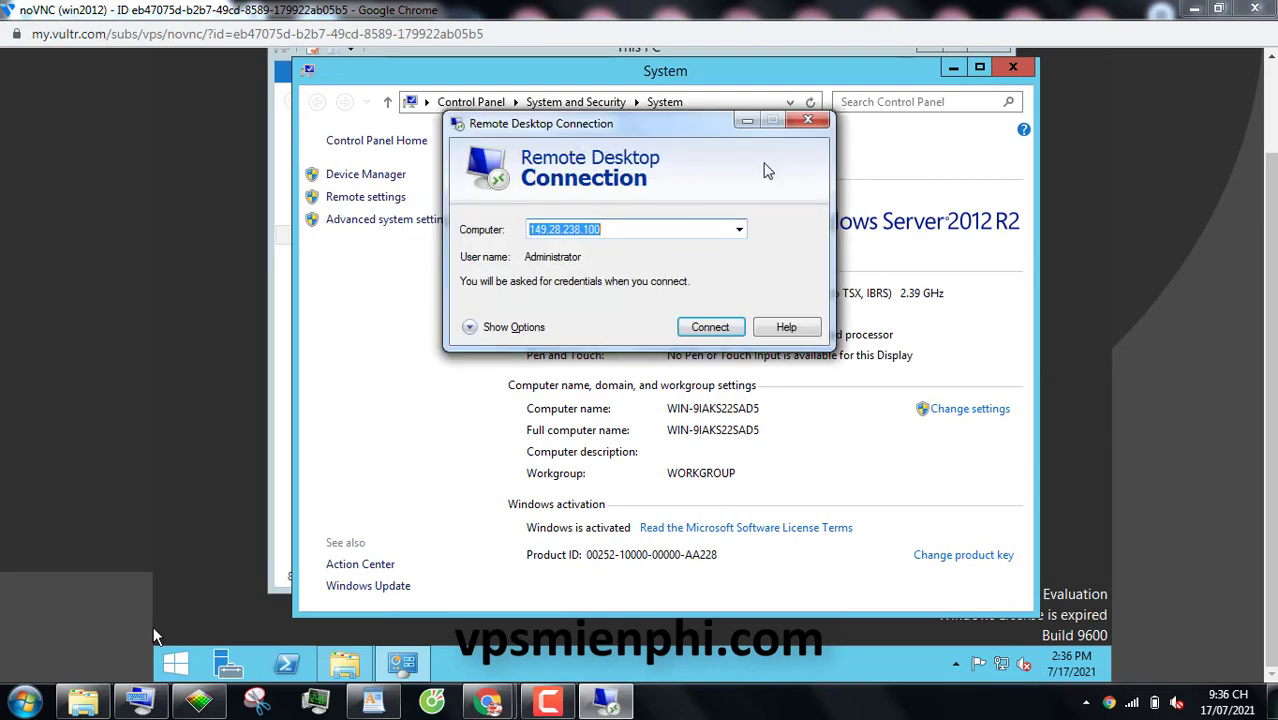
# Copy the IP 155.138.161.229 from the Vultr page, paste it as the computer, and connect
pyautogui.click(1194, 8)
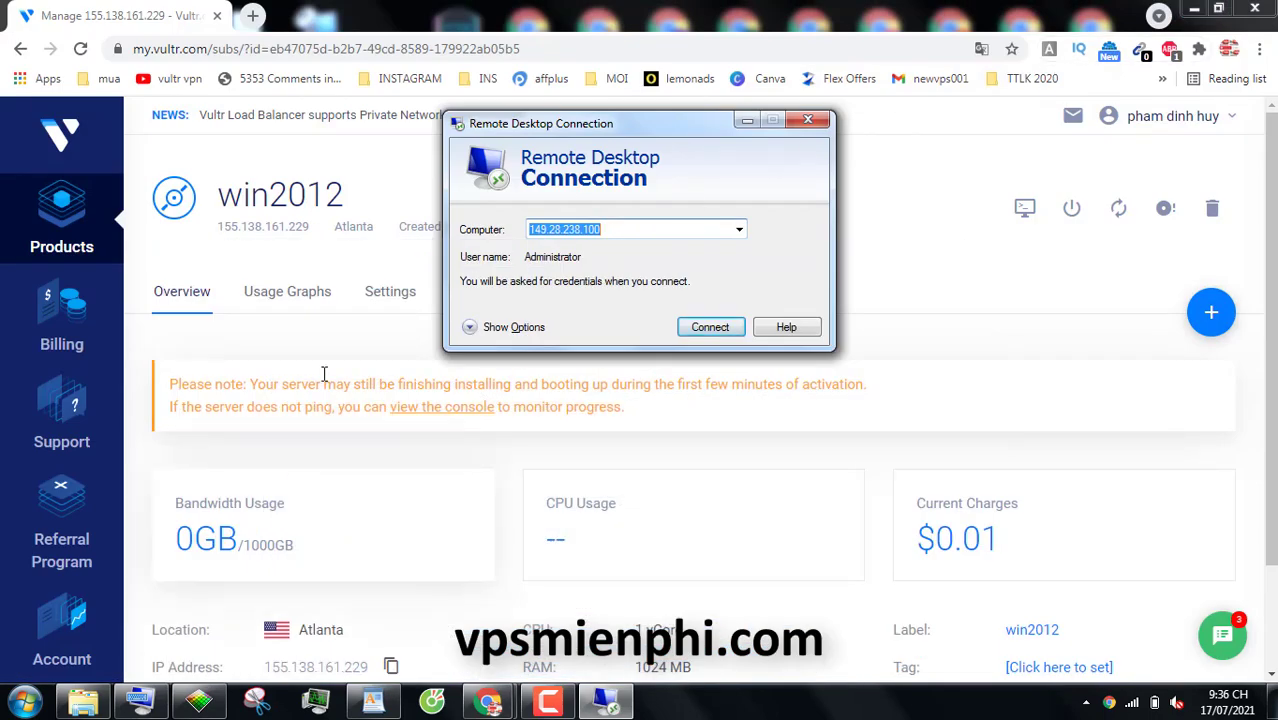
pyautogui.click(300, 226)
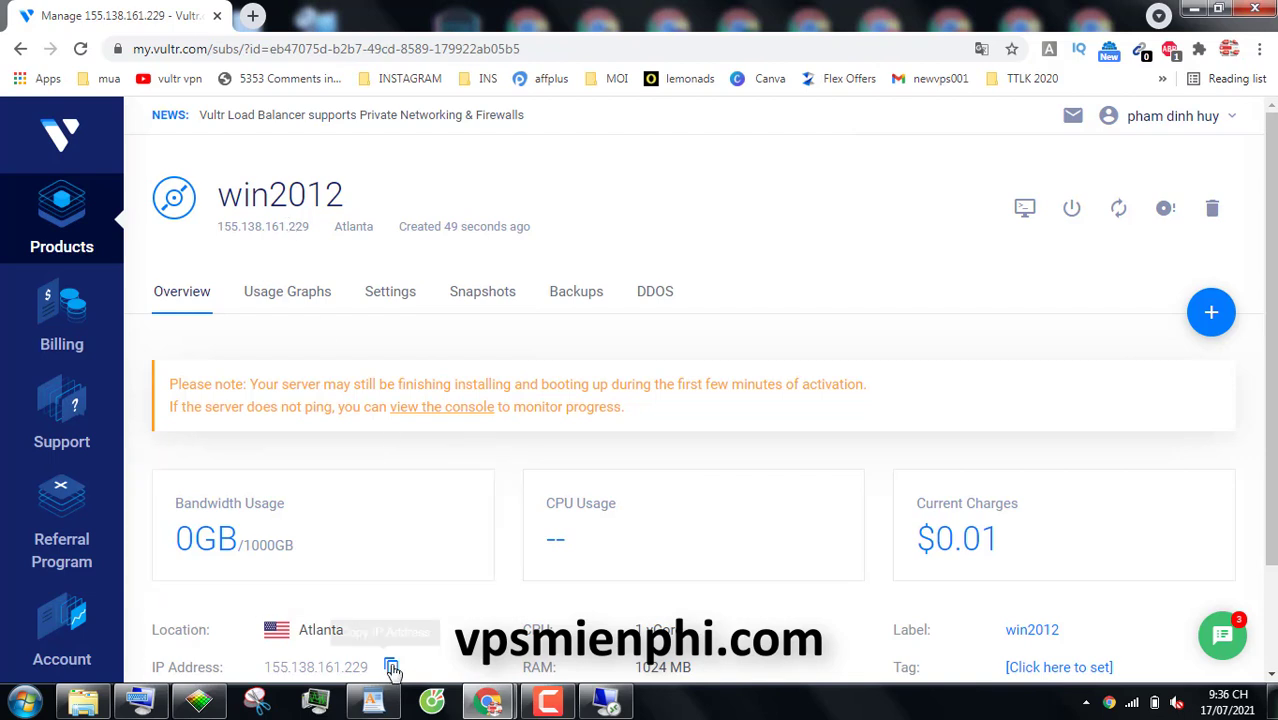
pyautogui.click(607, 706)
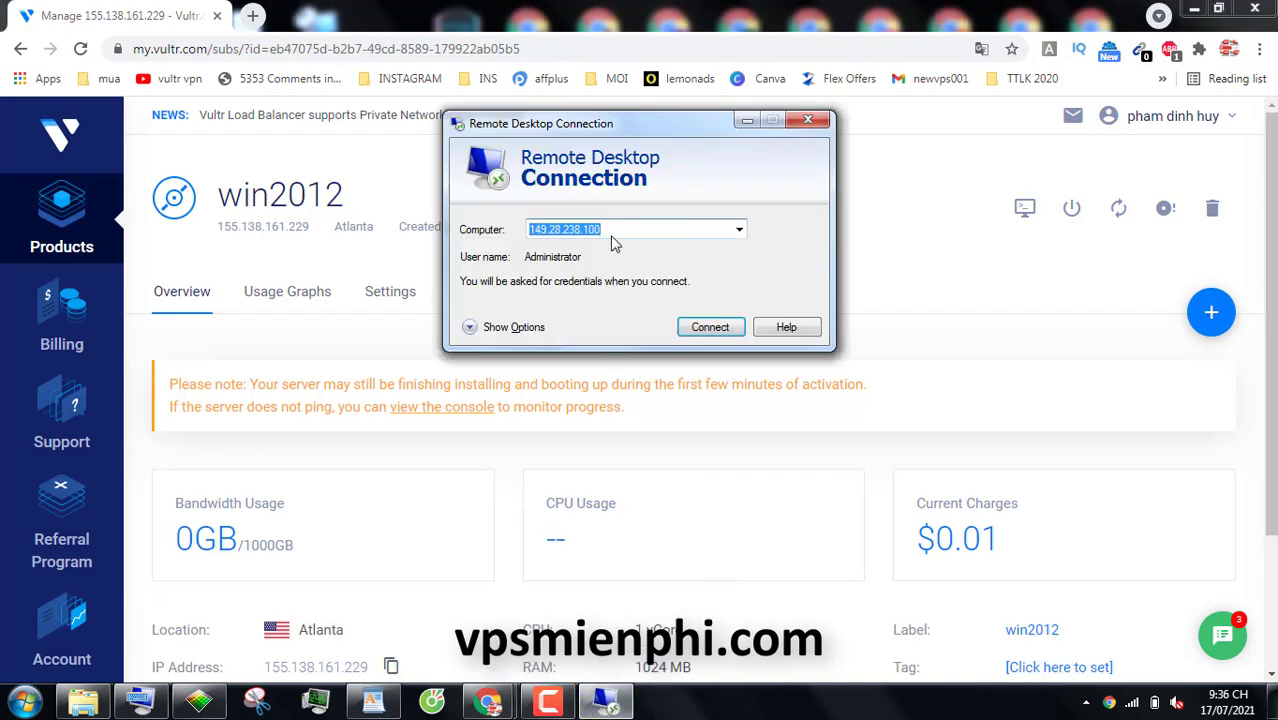
pyautogui.write('155.138.161.229')
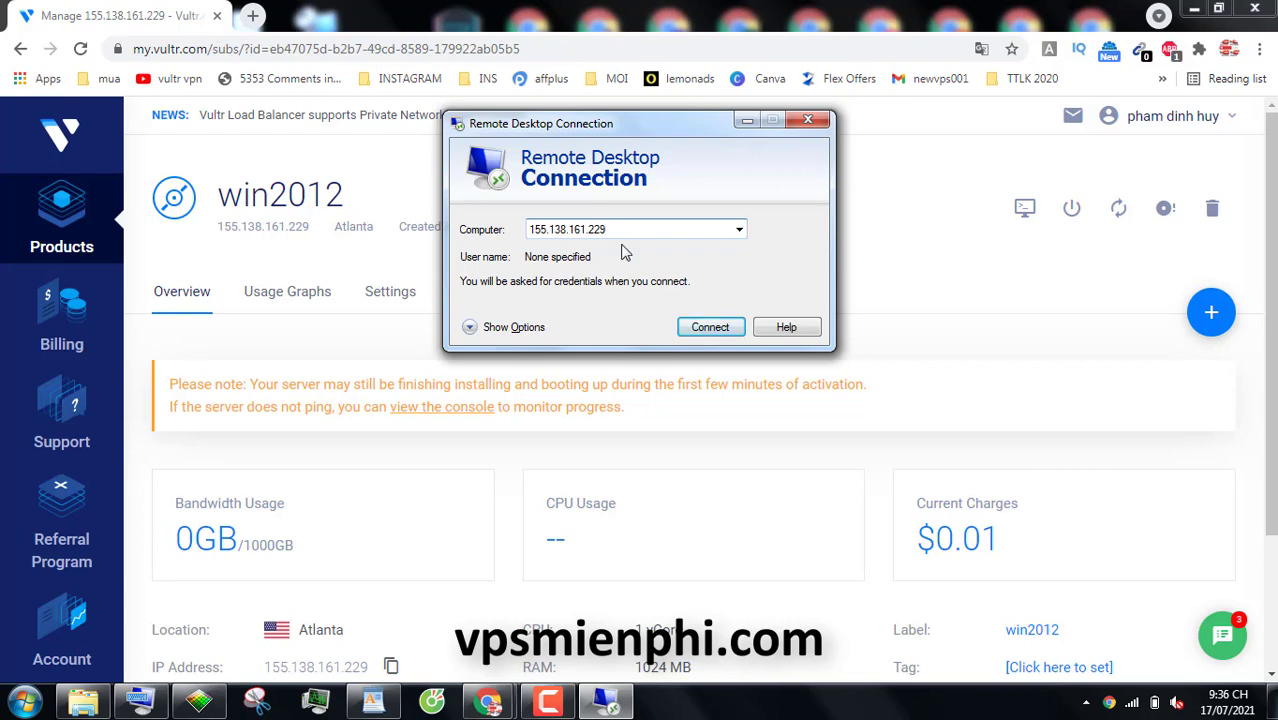
pyautogui.click(709, 336)
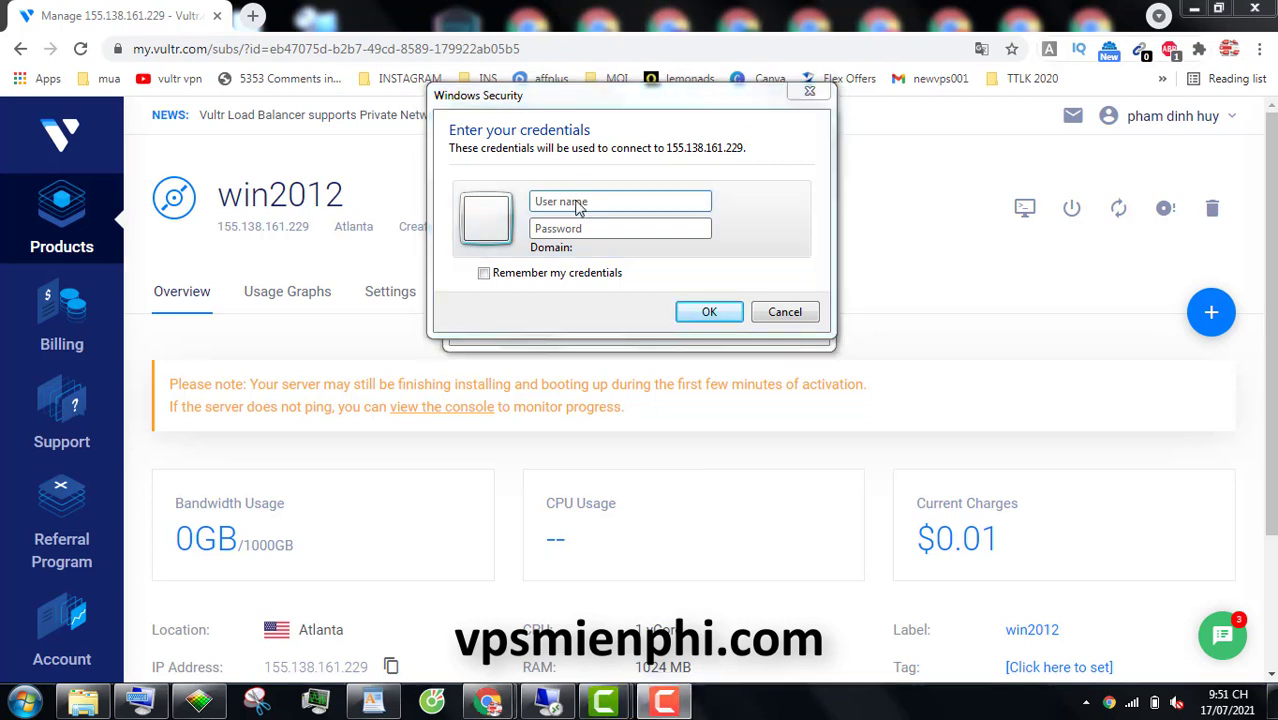
# Sign in as administrator with the account password, fixing a missing letter, and stop certificate warnings
pyautogui.click(577, 201)
pyautogui.write('adm')
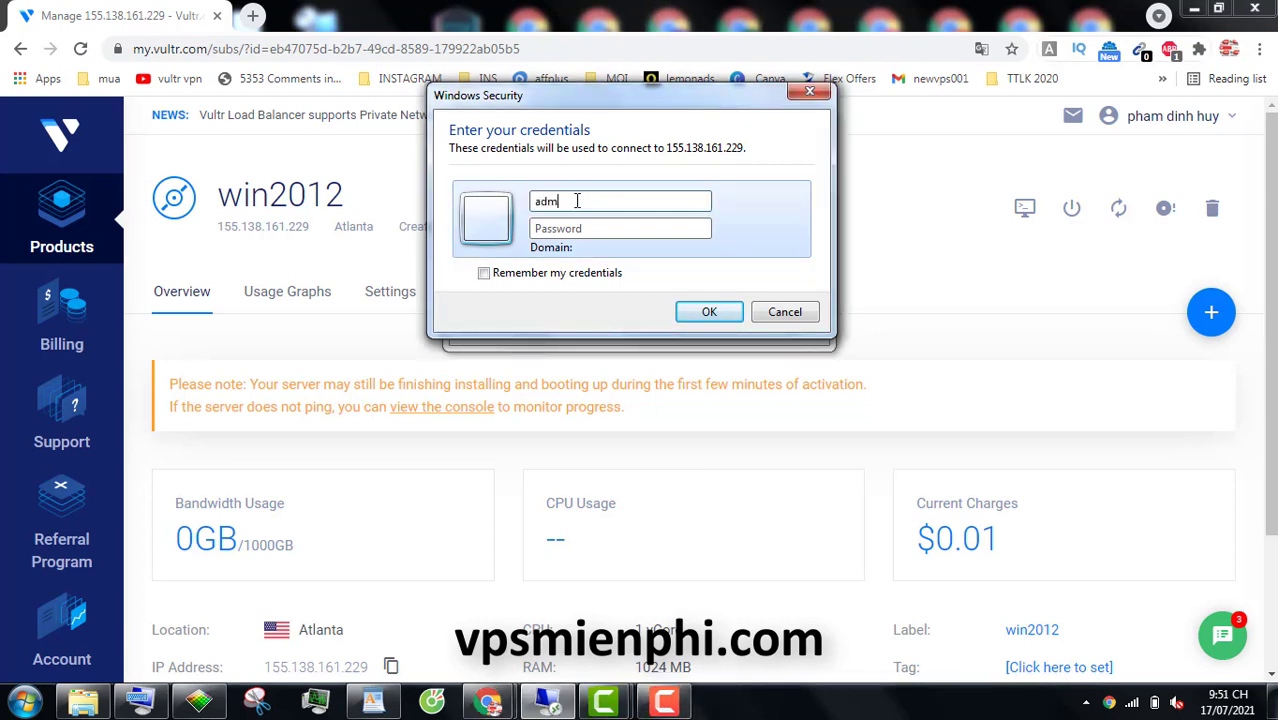
pyautogui.write('inistrator')
pyautogui.write('••')
pyautogui.write('••••••')
pyautogui.click(569, 203)
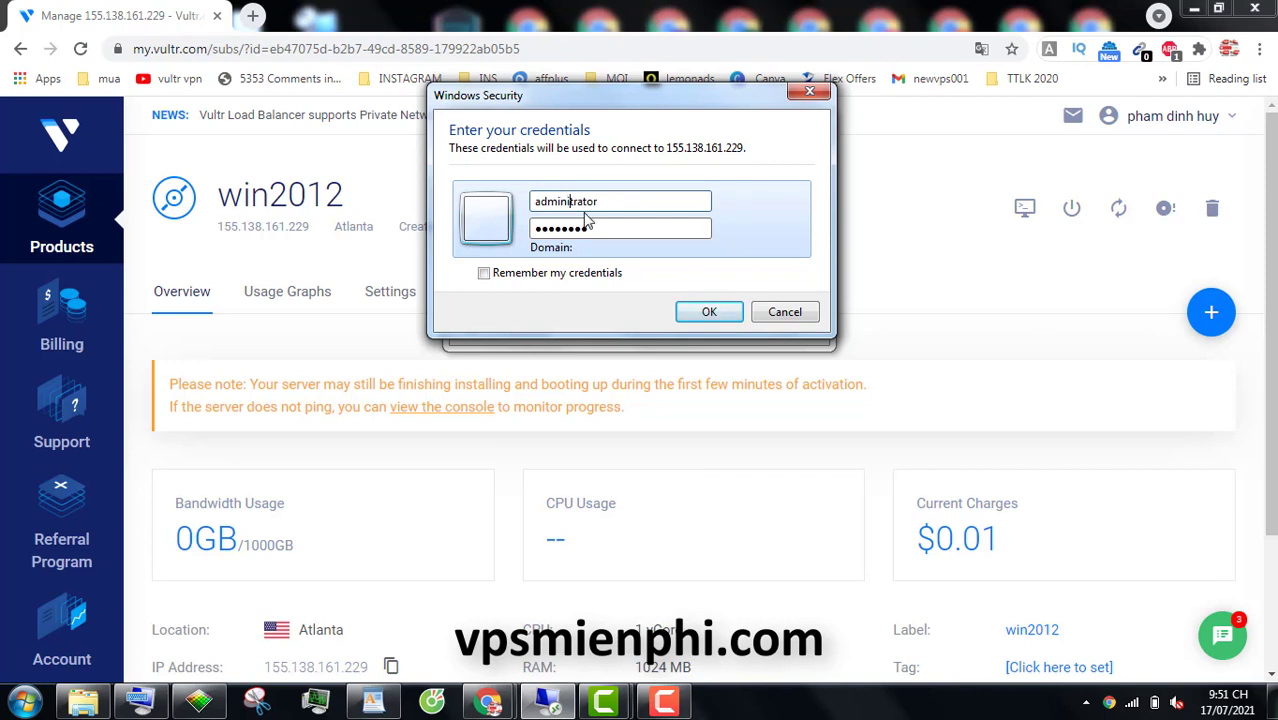
pyautogui.write('s')
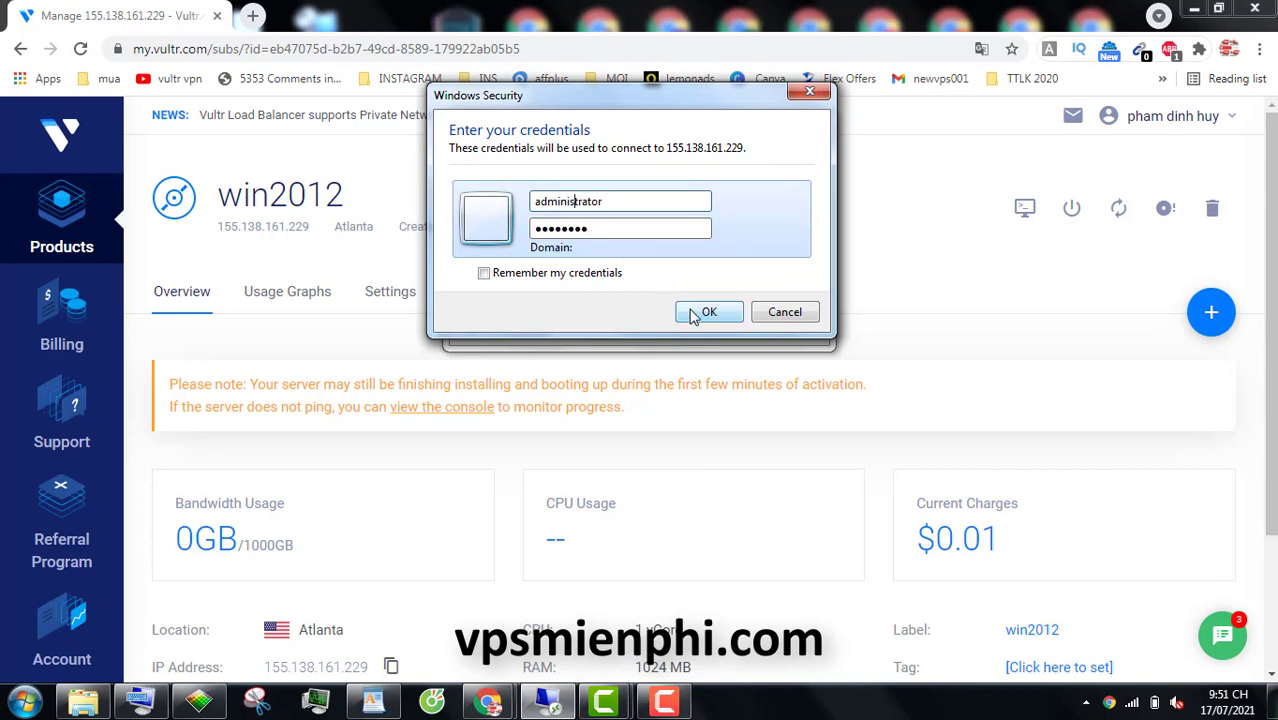
pyautogui.click(703, 312)
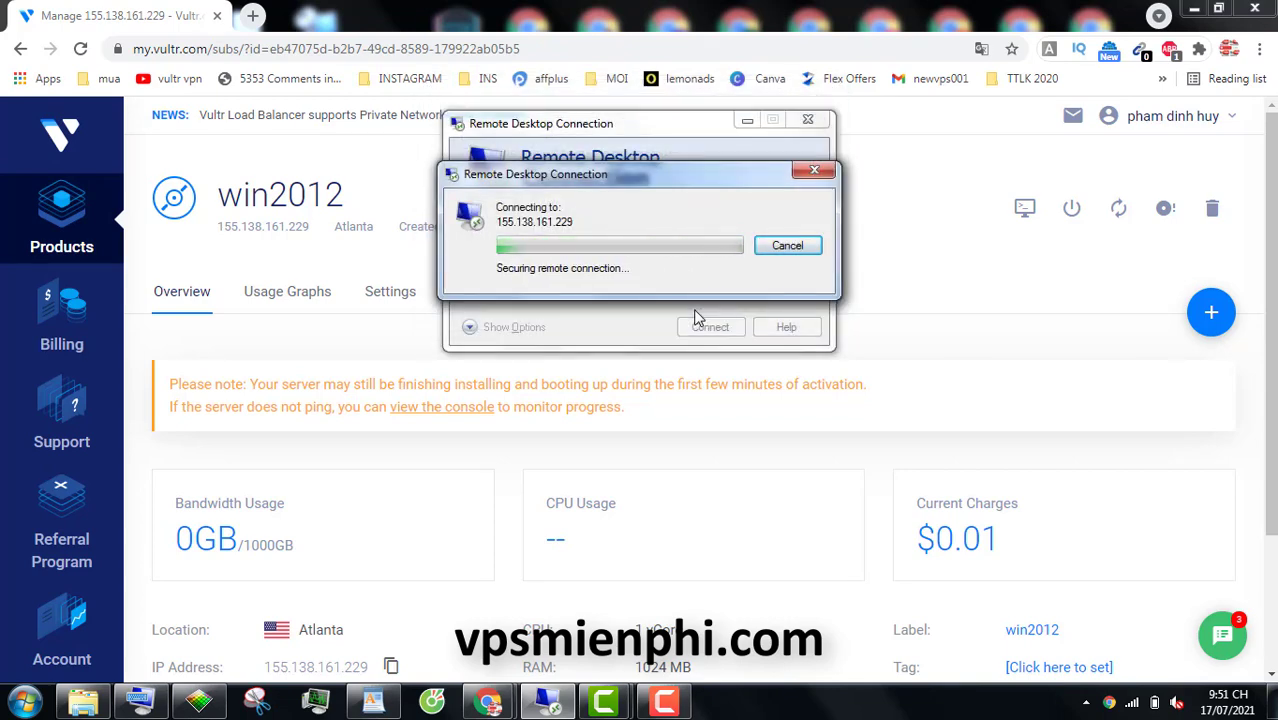
pyautogui.click(472, 357)
# Accept the server certificate and bring the remote session back to full screen
pyautogui.click(698, 391)
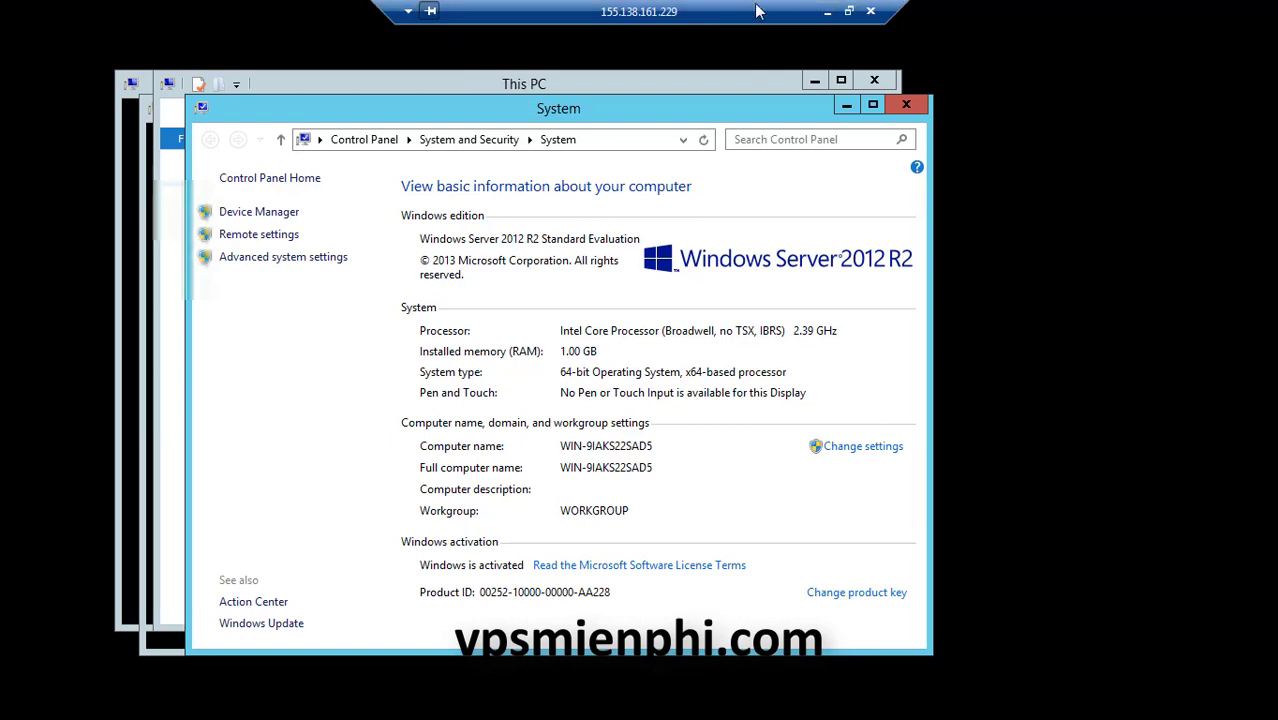
pyautogui.click(848, 11)
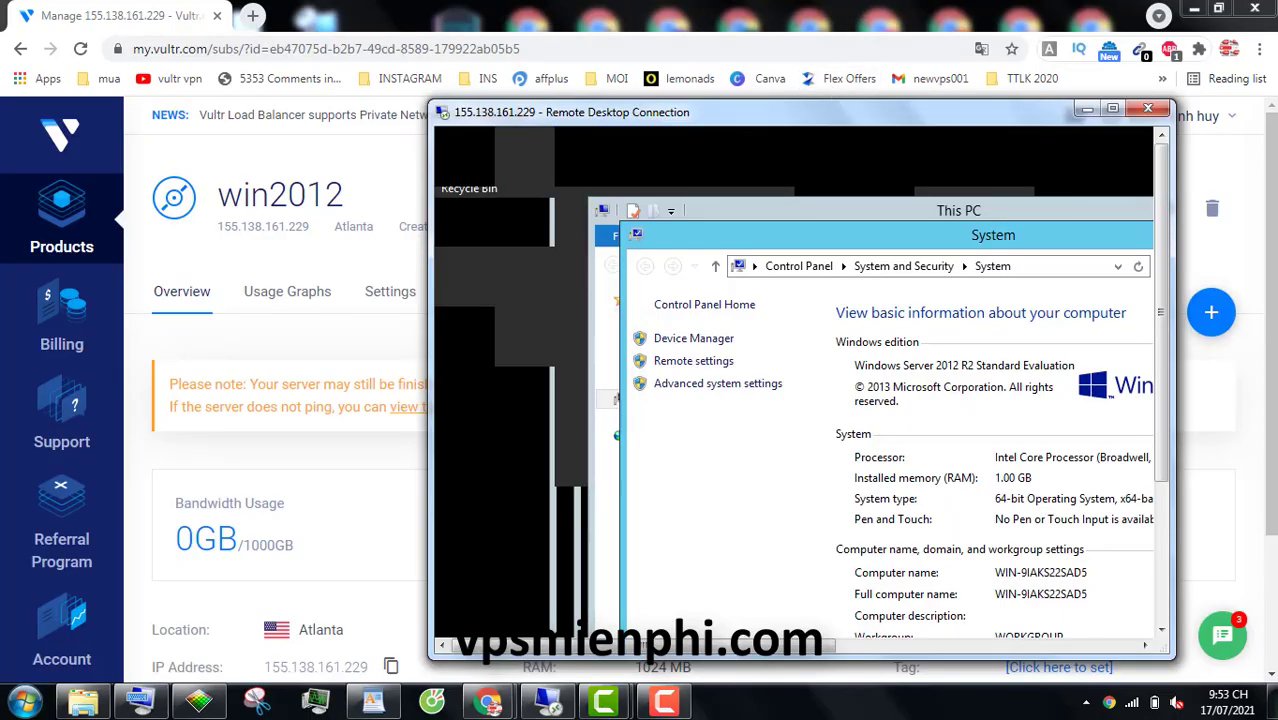
pyautogui.click(488, 702)
pyautogui.click(645, 572)
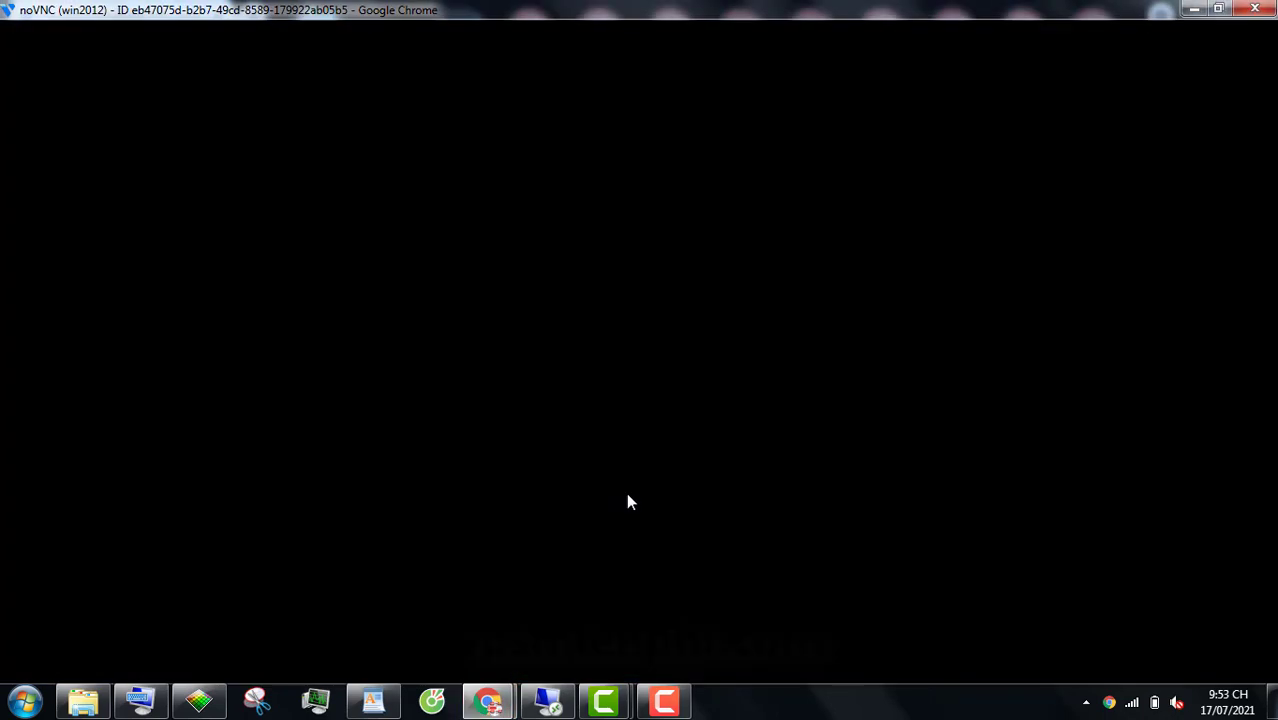
pyautogui.hotkey('alt', 'Tab')
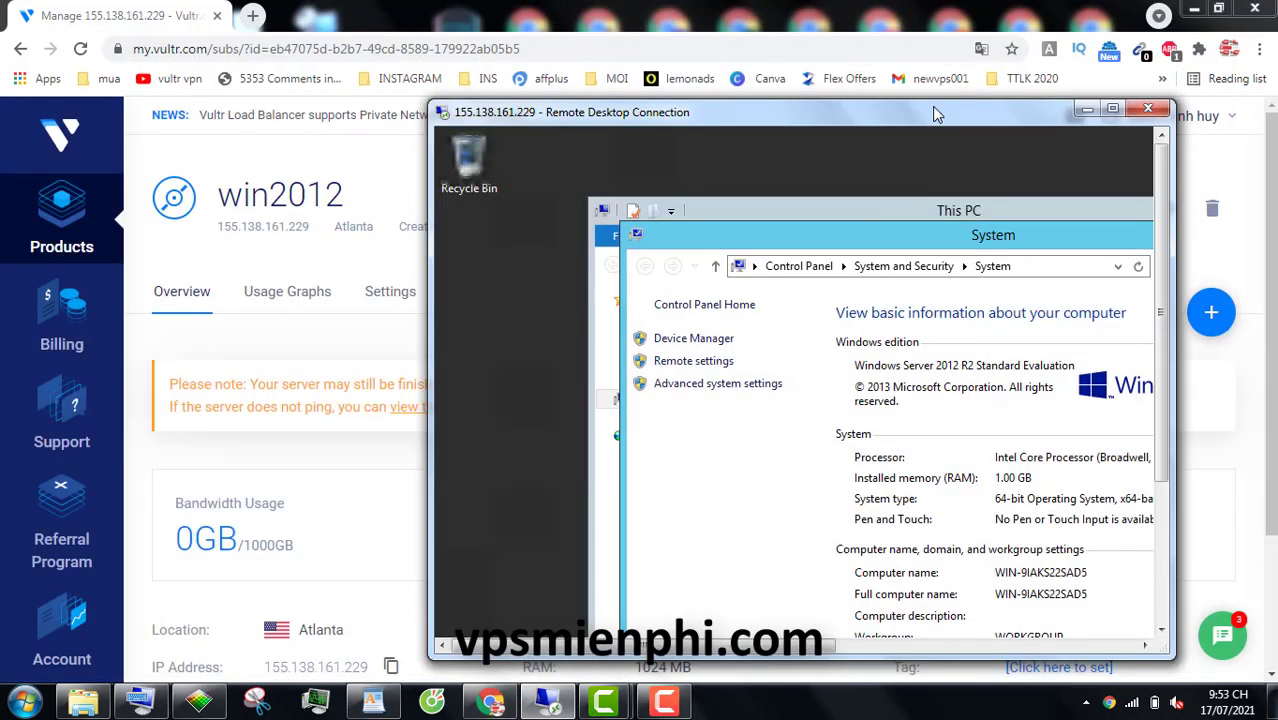
pyautogui.doubleClick(932, 112)
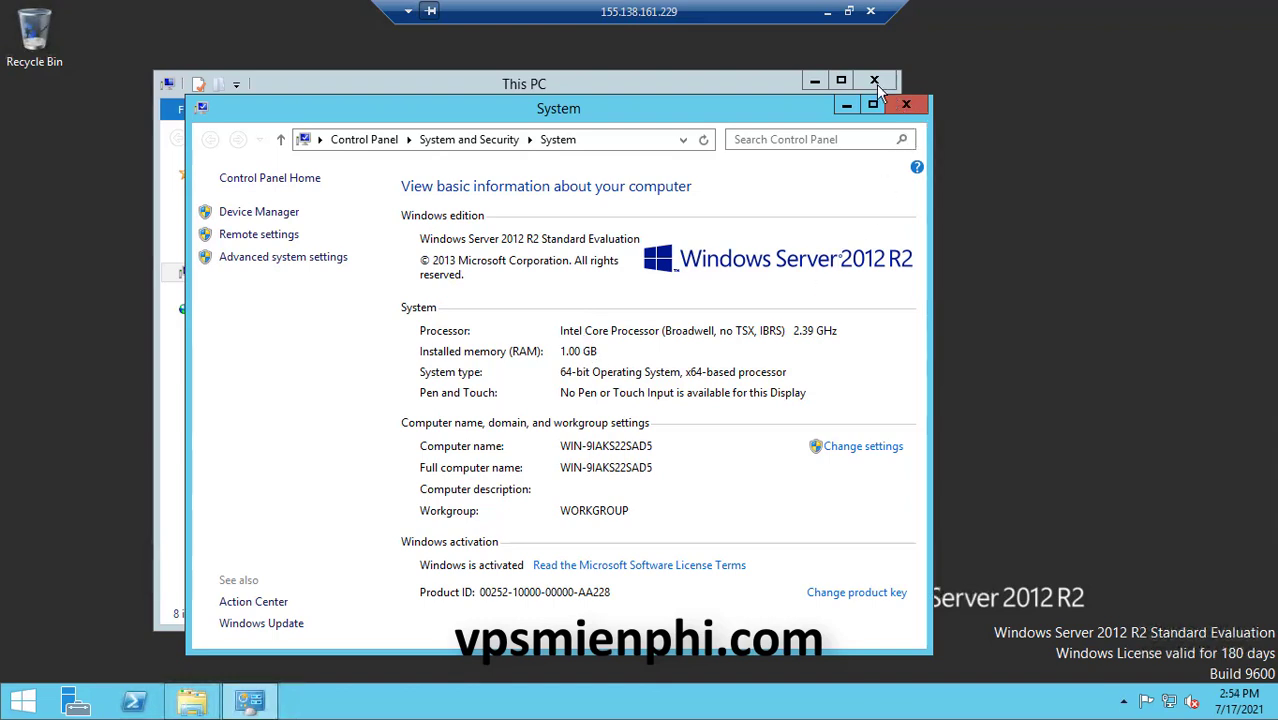
# Close the This PC and System windows, refresh the remote desktop, and disconnect
pyautogui.click(874, 81)
pyautogui.click(906, 104)
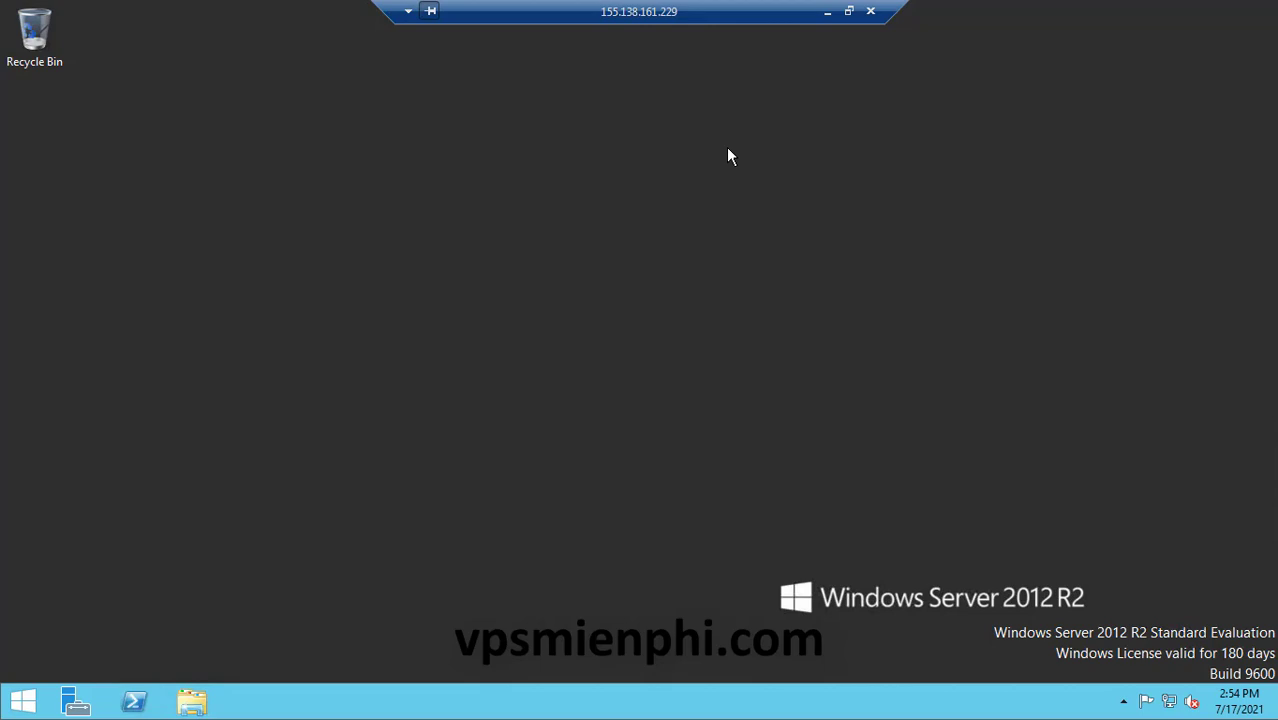
pyautogui.rightClick(728, 155)
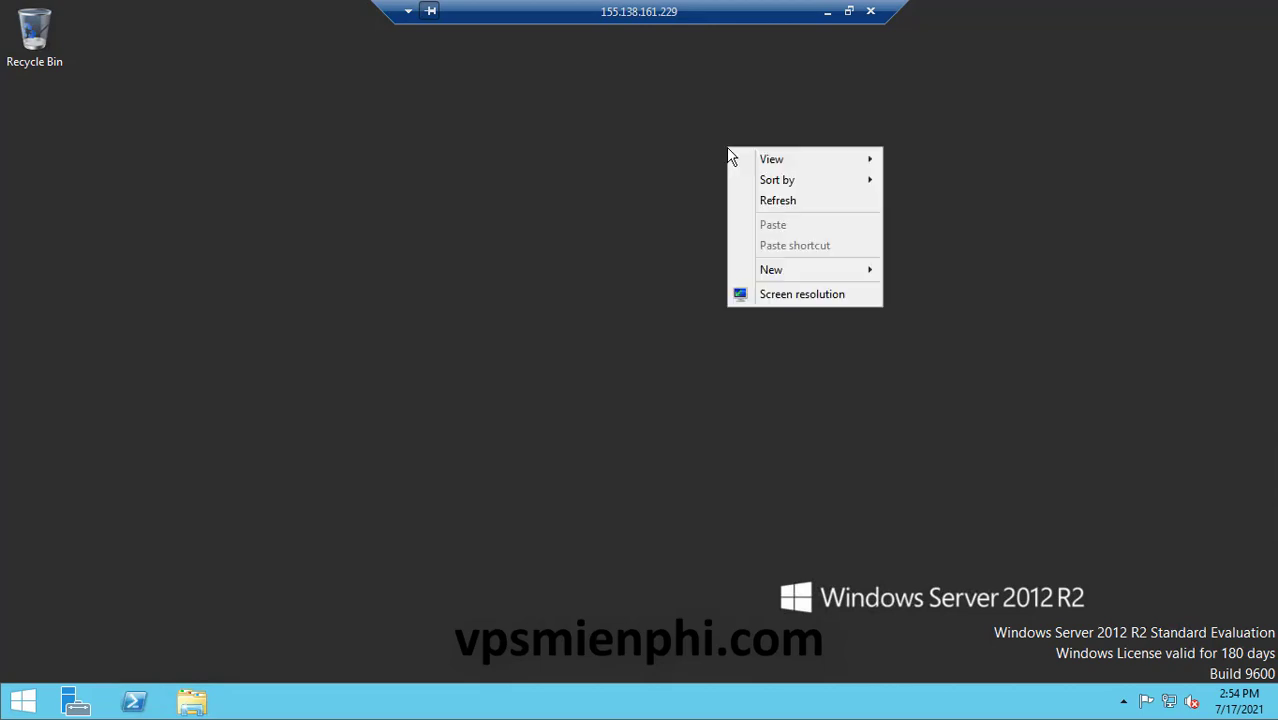
pyautogui.click(778, 202)
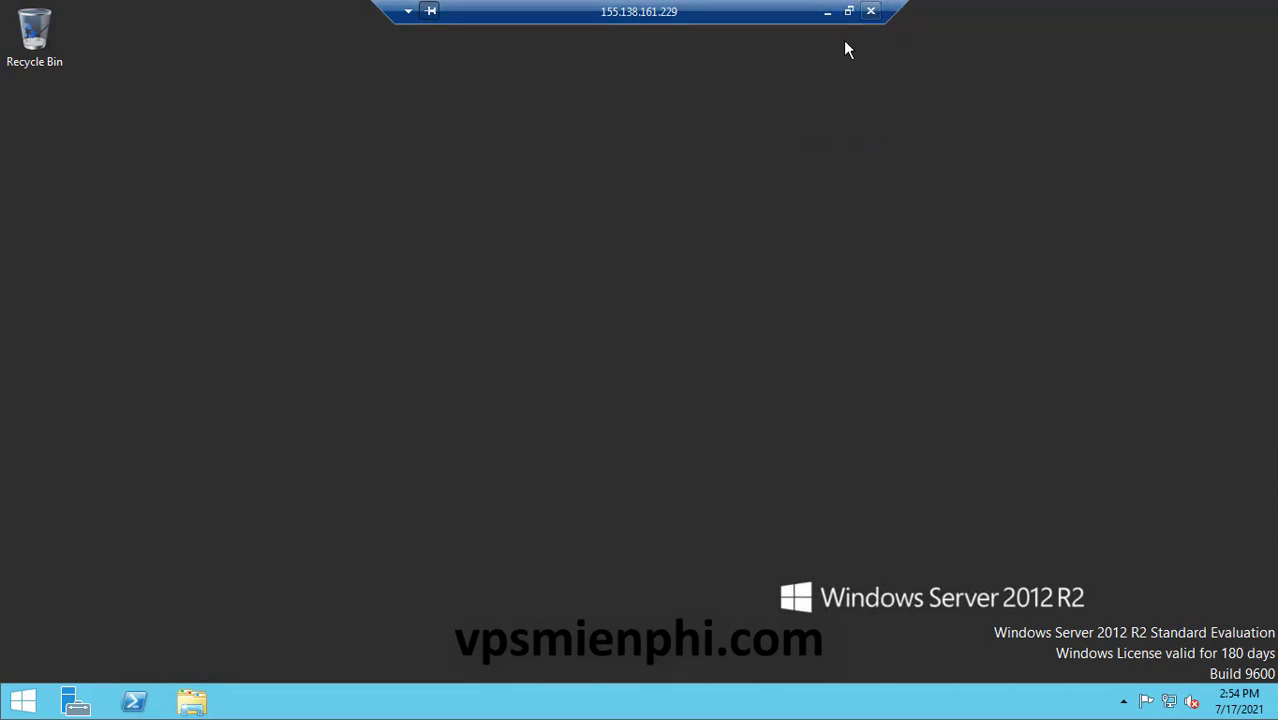
pyautogui.click(871, 11)
# Confirm the disconnect, then reconnect via Default.rdp to 155.138.161.229 with the administrator password
pyautogui.click(702, 392)
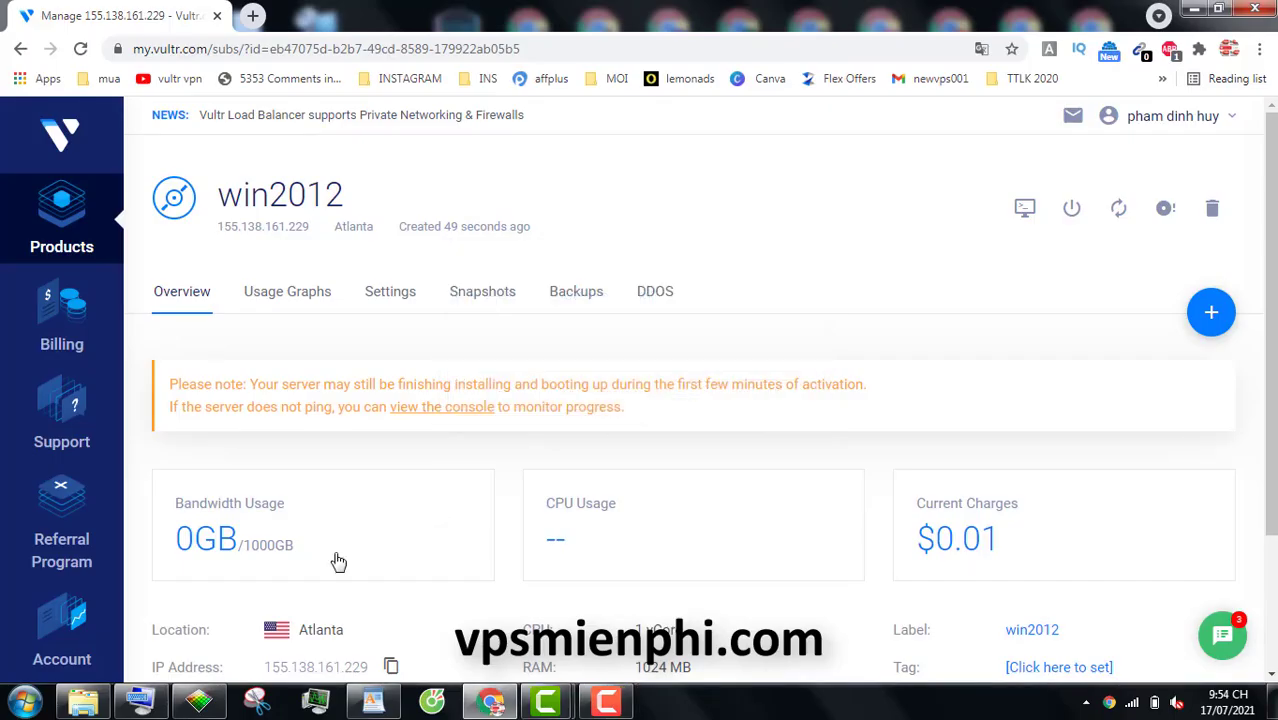
pyautogui.click(25, 700)
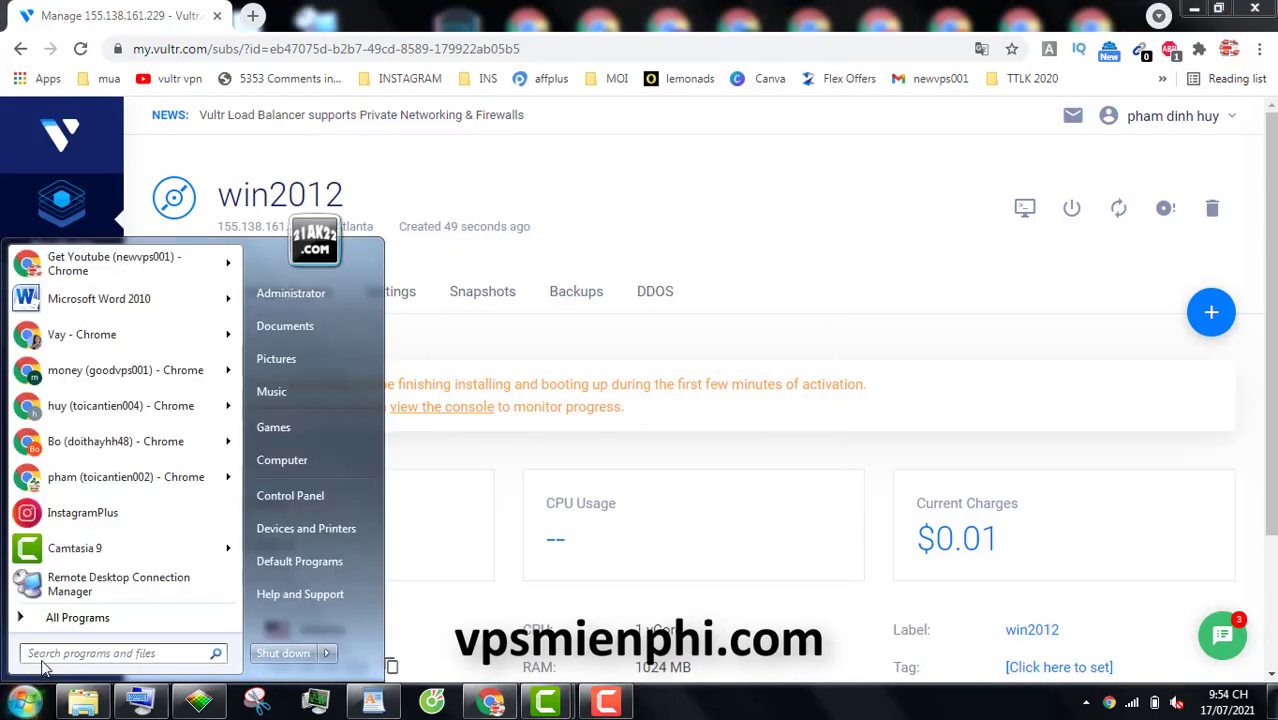
pyautogui.write('rem')
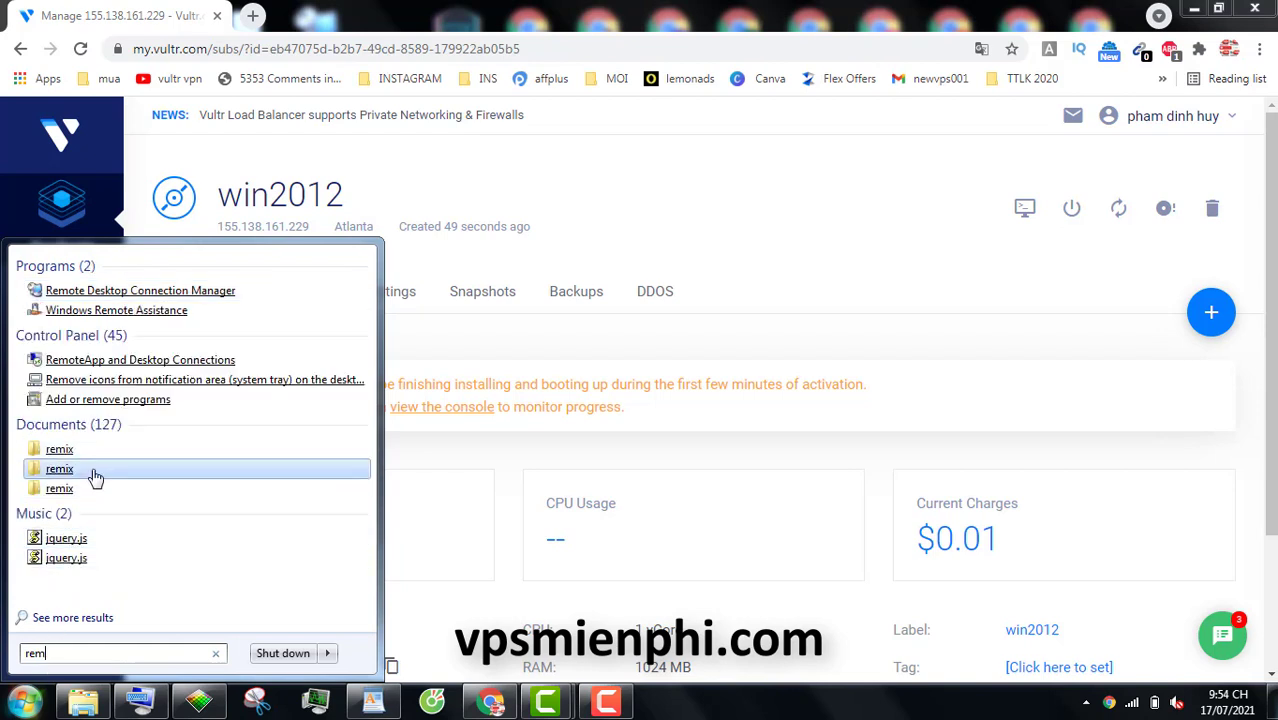
pyautogui.write('ote')
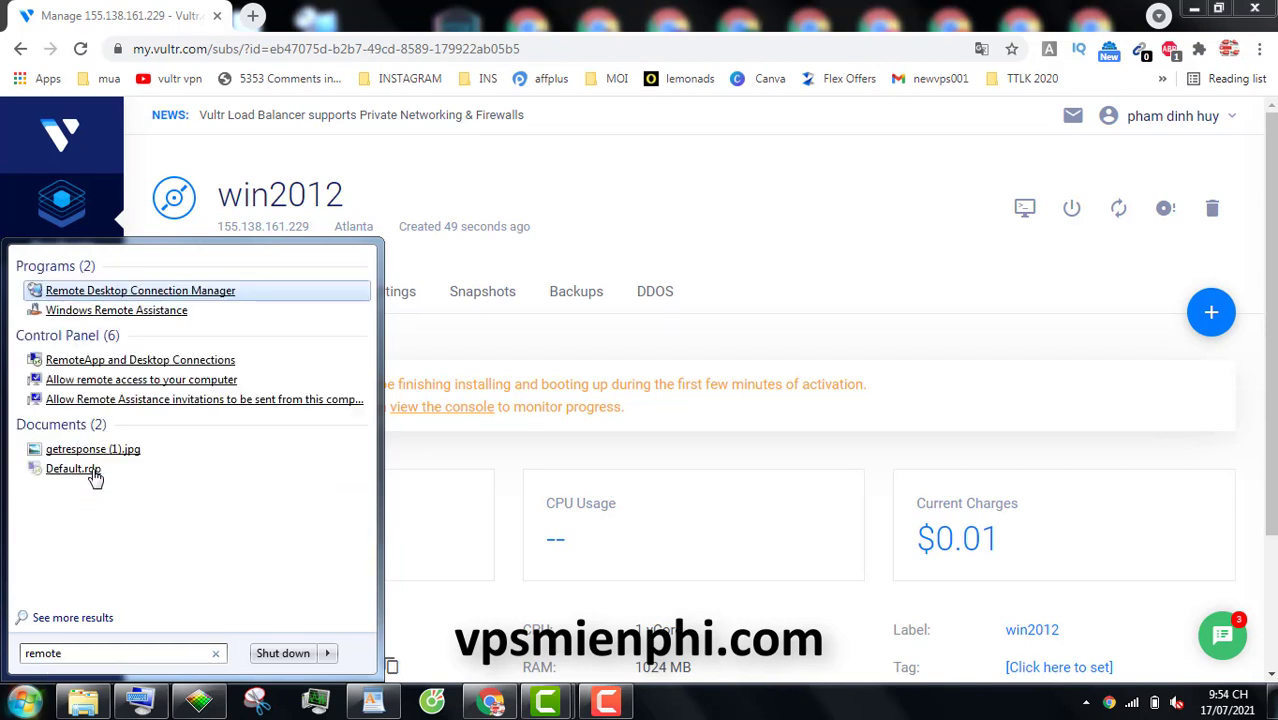
pyautogui.click(110, 538)
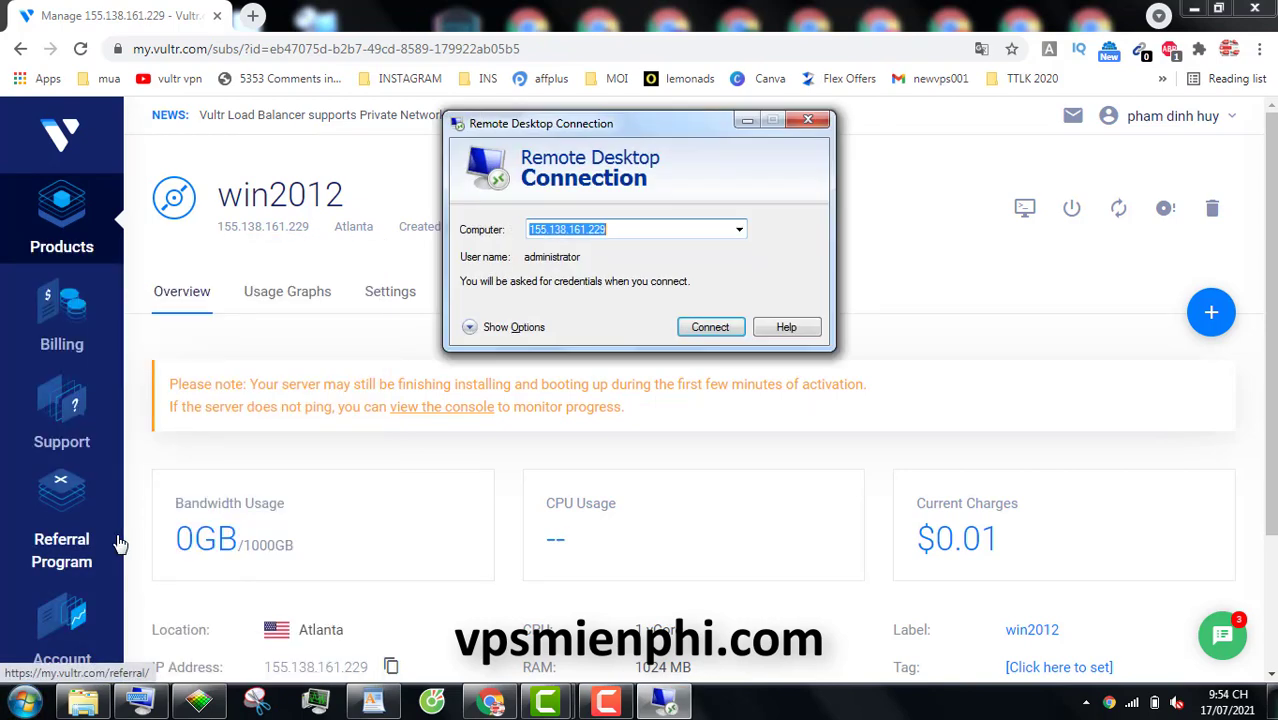
pyautogui.click(712, 327)
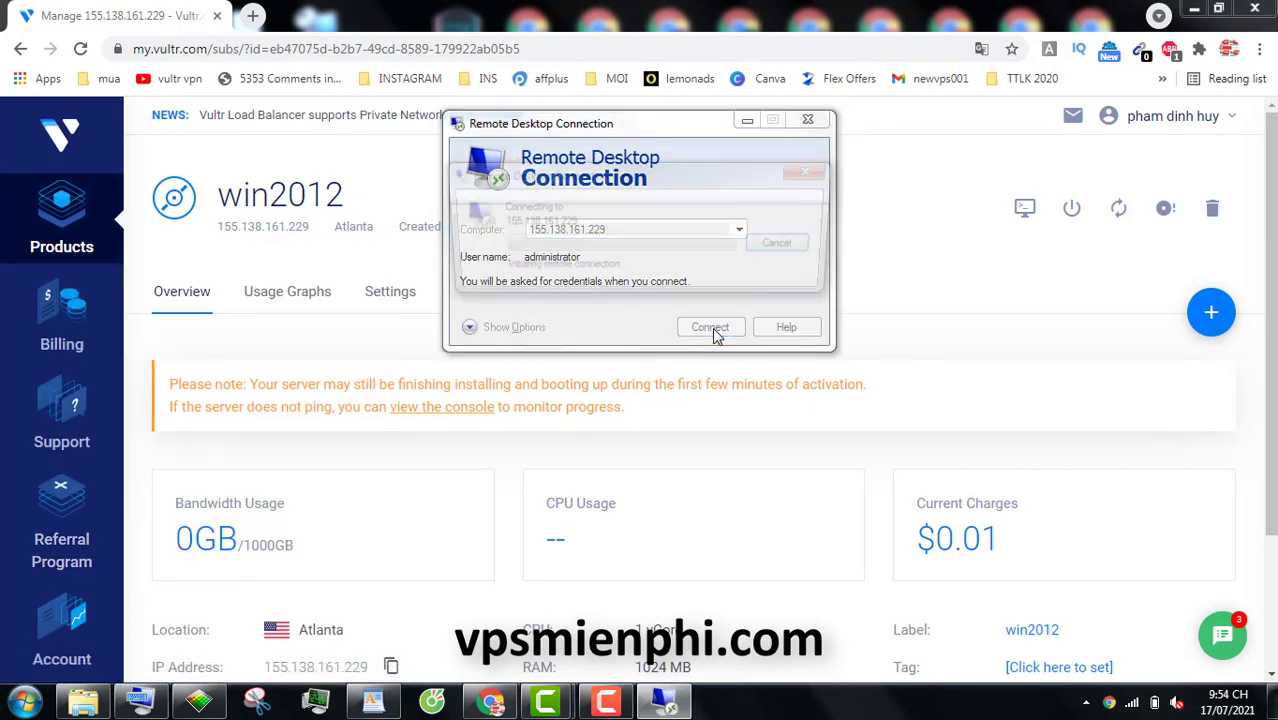
pyautogui.click(604, 194)
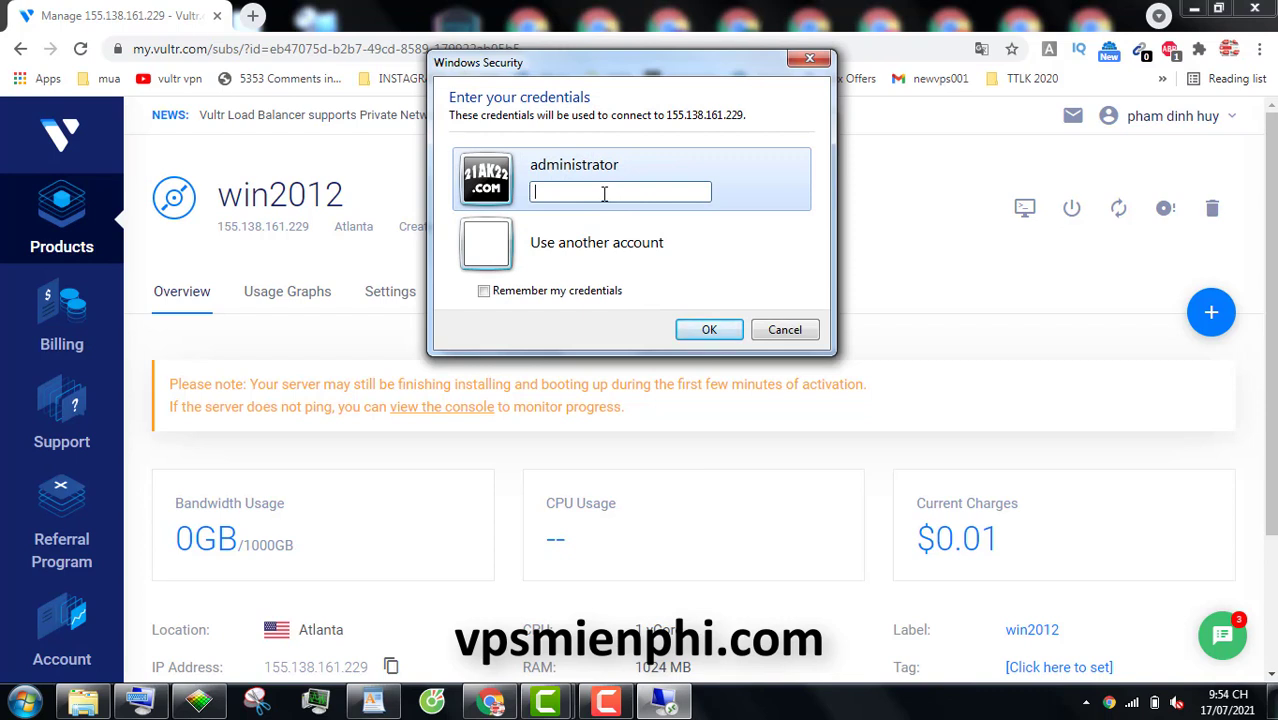
pyautogui.write('••••••••')
pyautogui.click(709, 330)
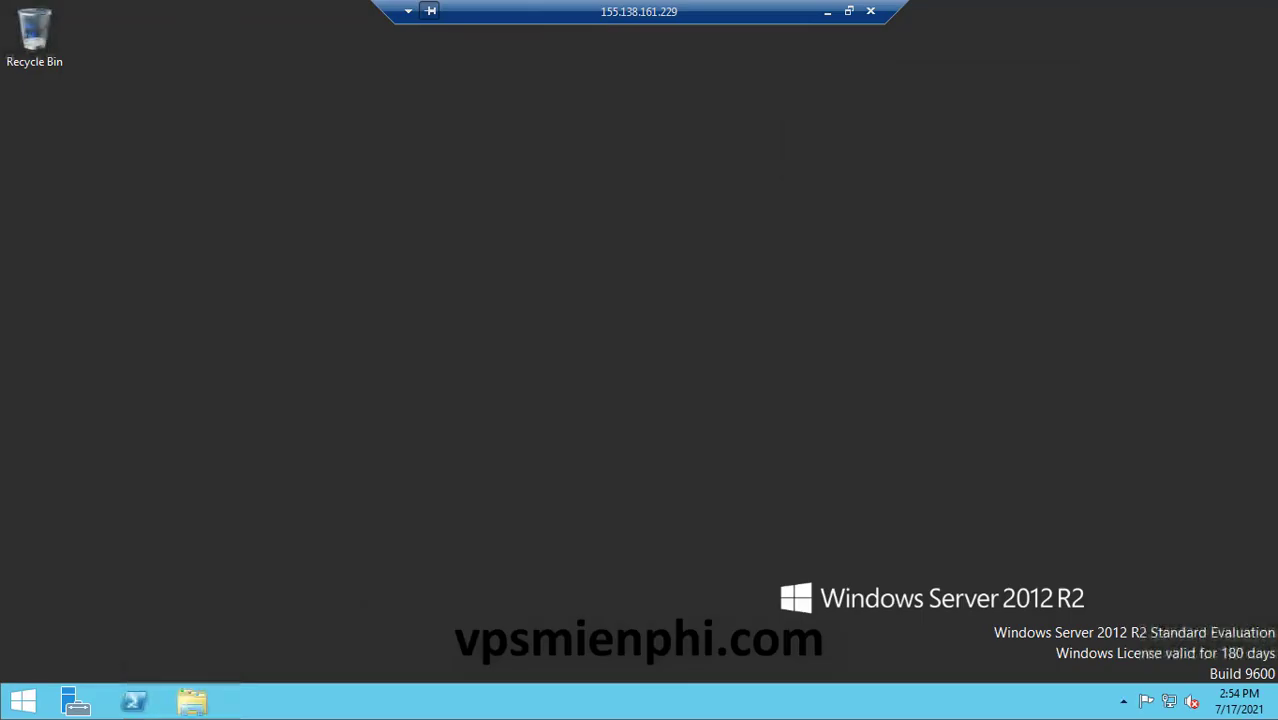
# Open the remote desktop's Screen resolution settings and return the RDP session to full screen
pyautogui.click(848, 11)
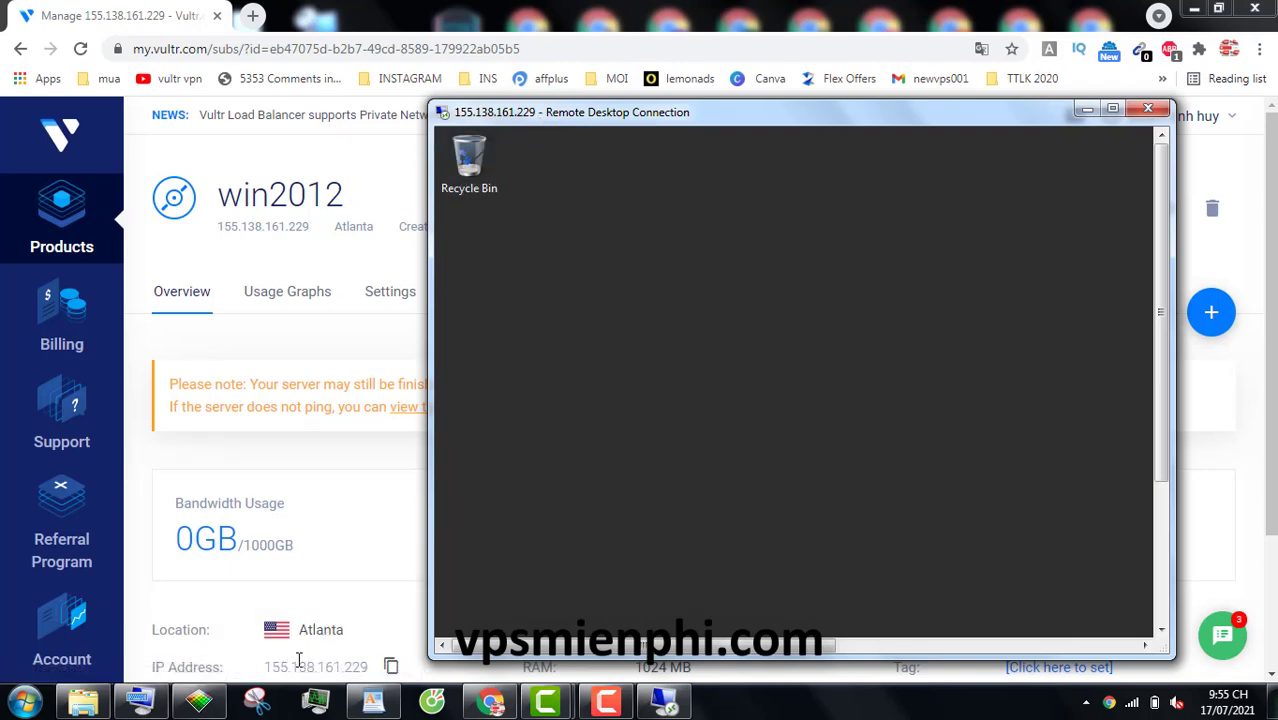
pyautogui.click(1112, 108)
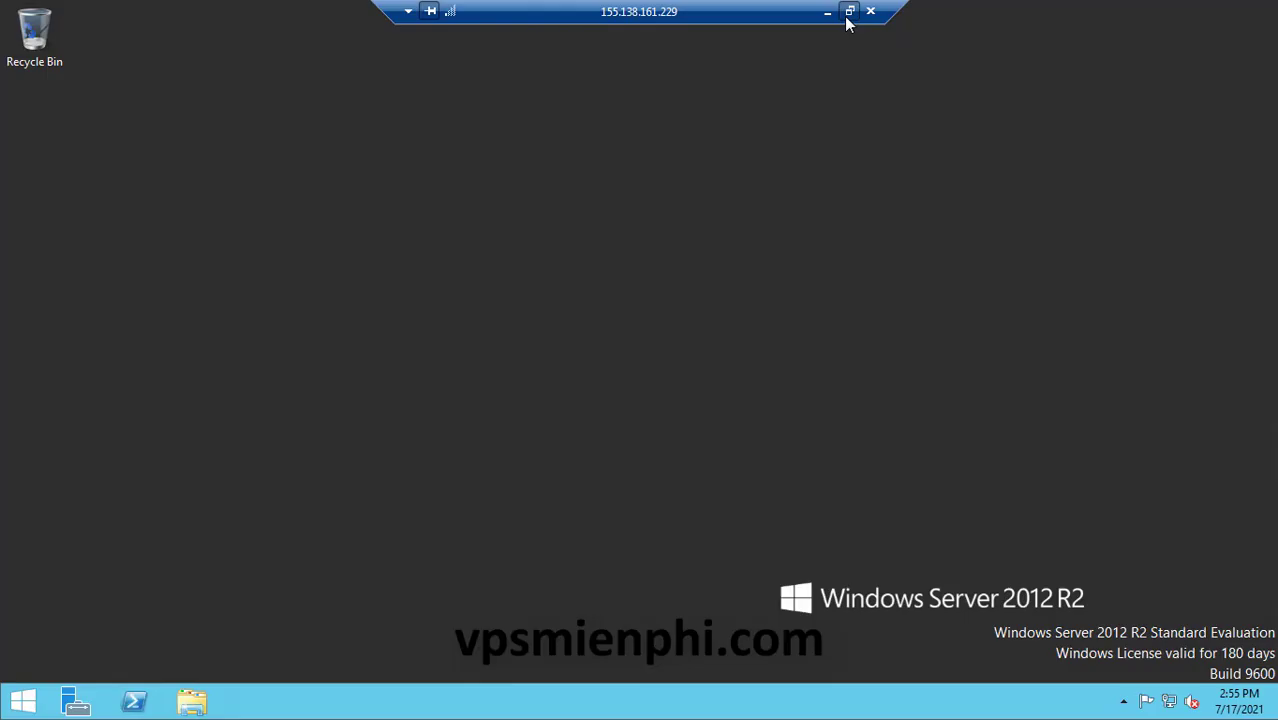
pyautogui.click(849, 11)
pyautogui.moveTo(1158, 356); pyautogui.dragTo(1152, 566)
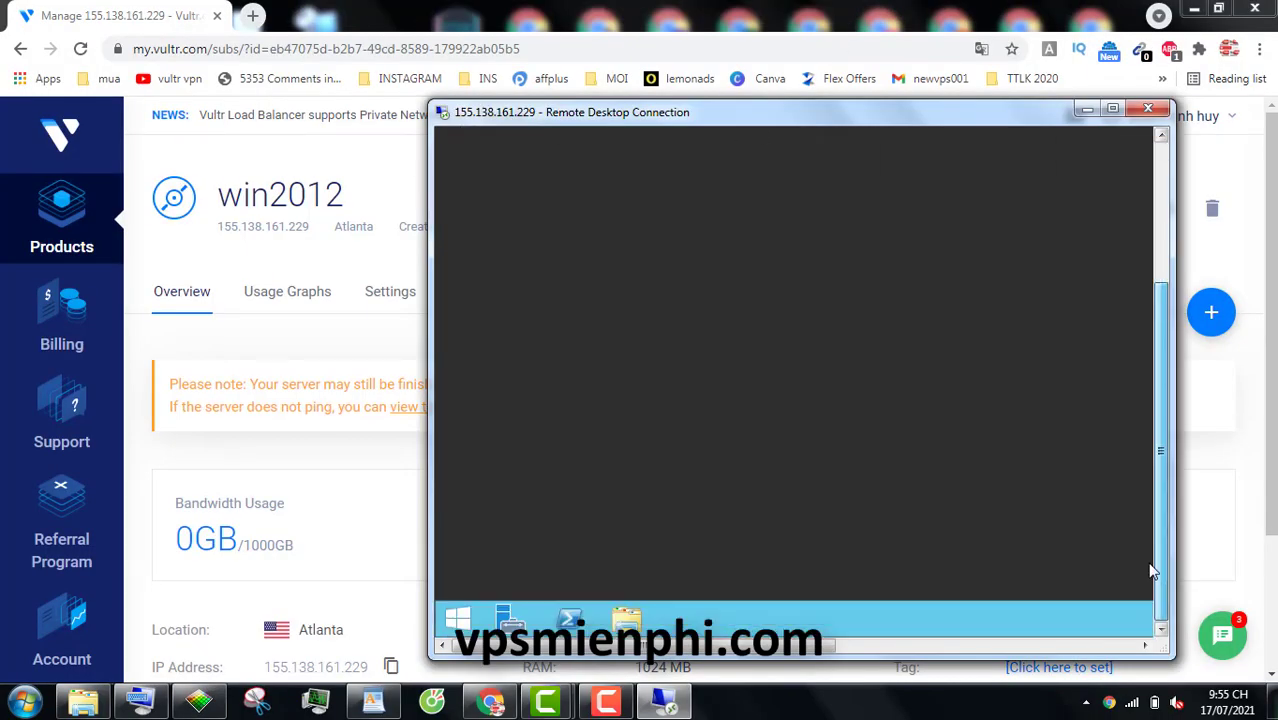
pyautogui.rightClick(655, 378)
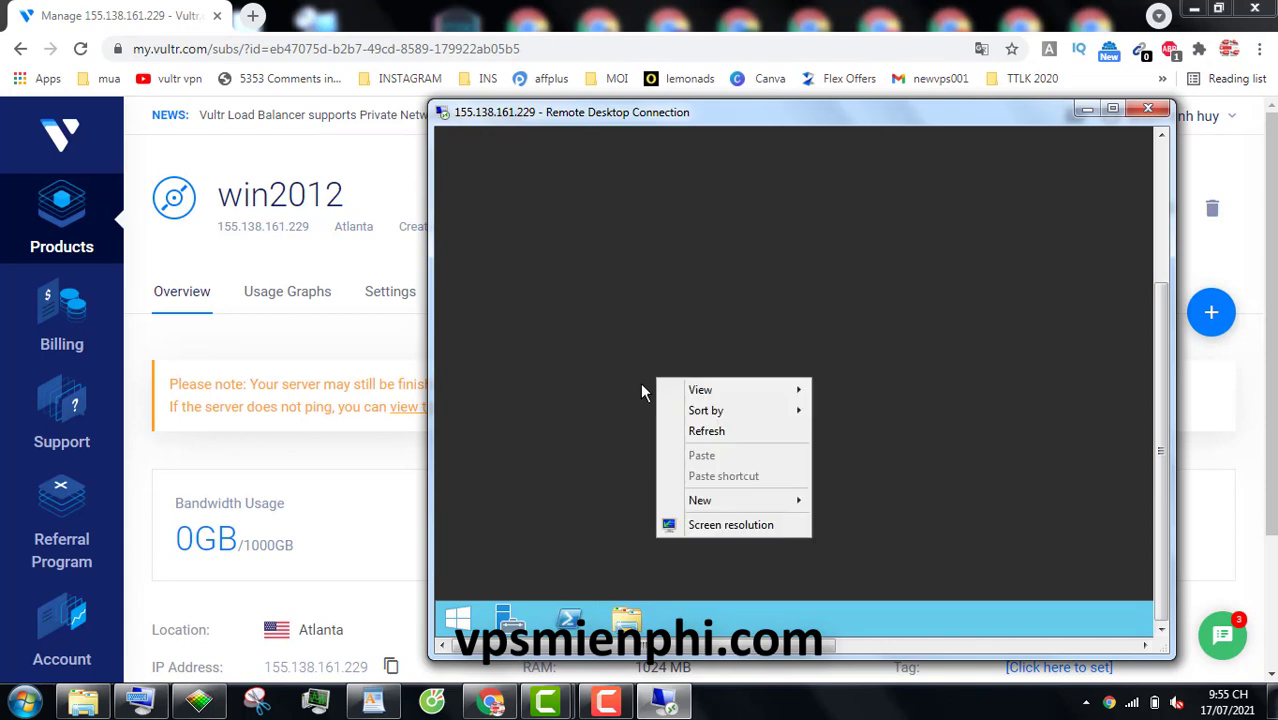
pyautogui.click(708, 535)
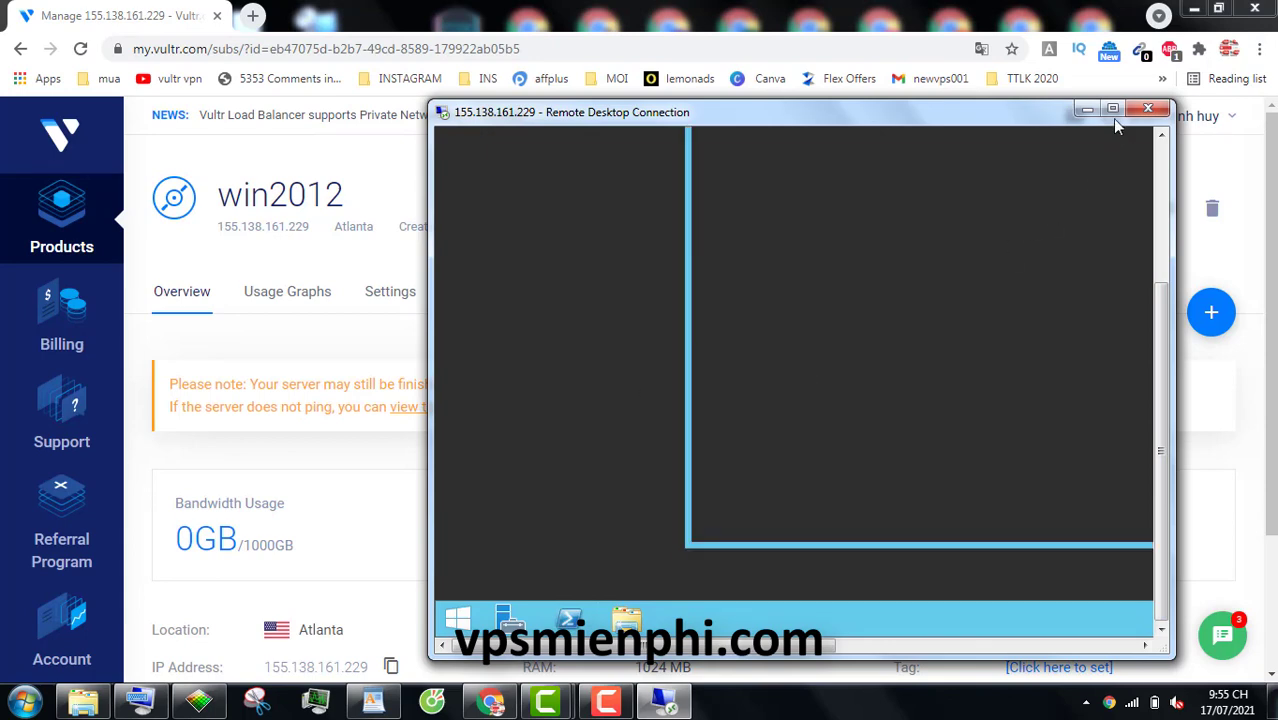
pyautogui.click(1112, 109)
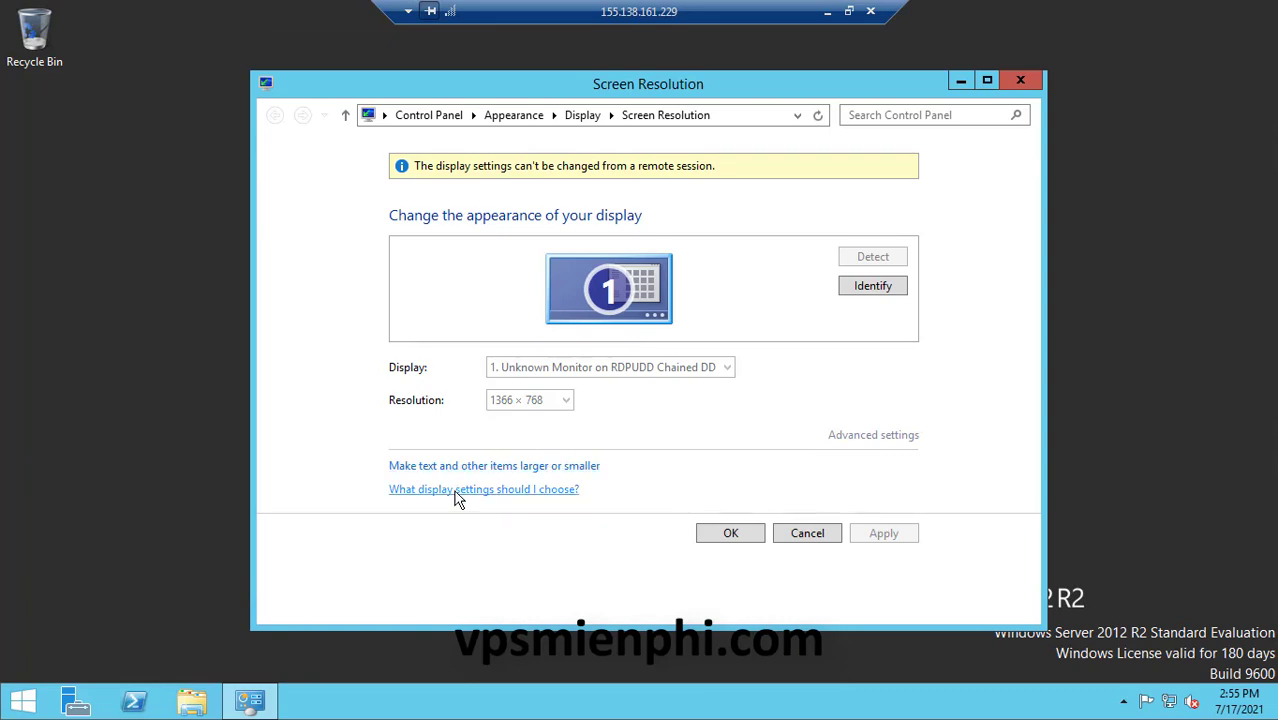
# Go from Display settings through Screen Saver Settings to Change power settings
pyautogui.click(582, 115)
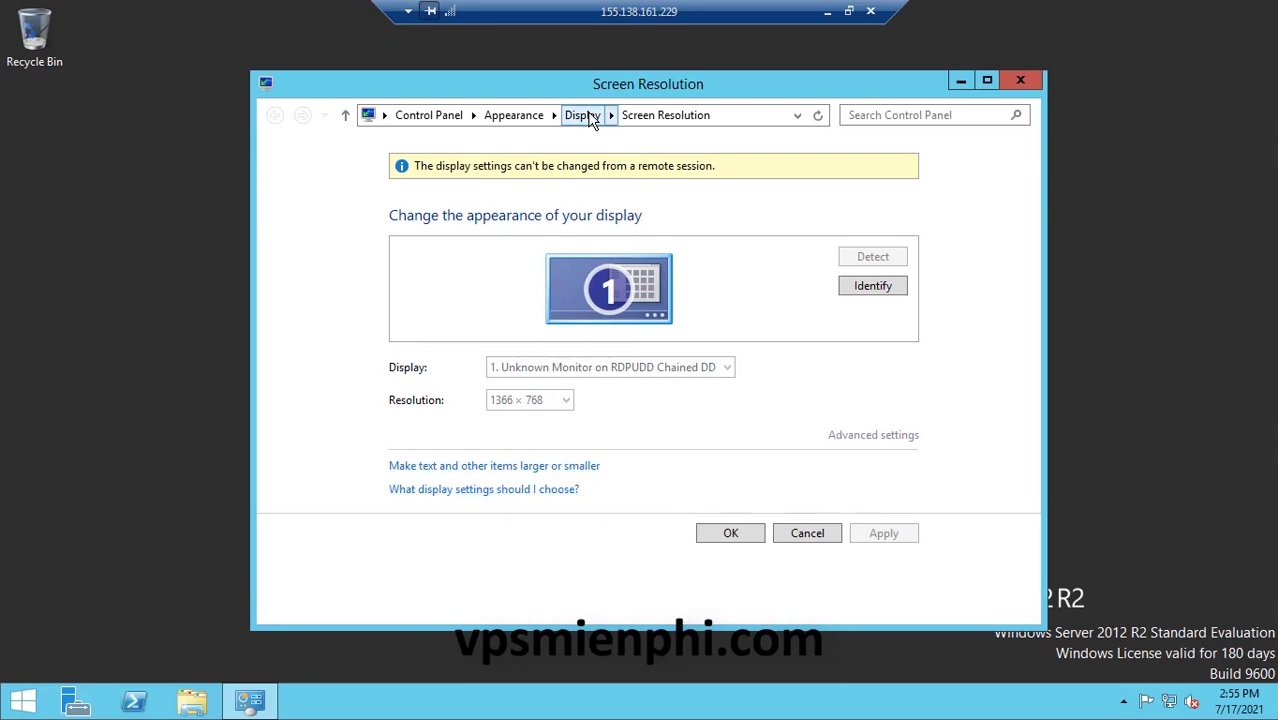
pyautogui.click(464, 466)
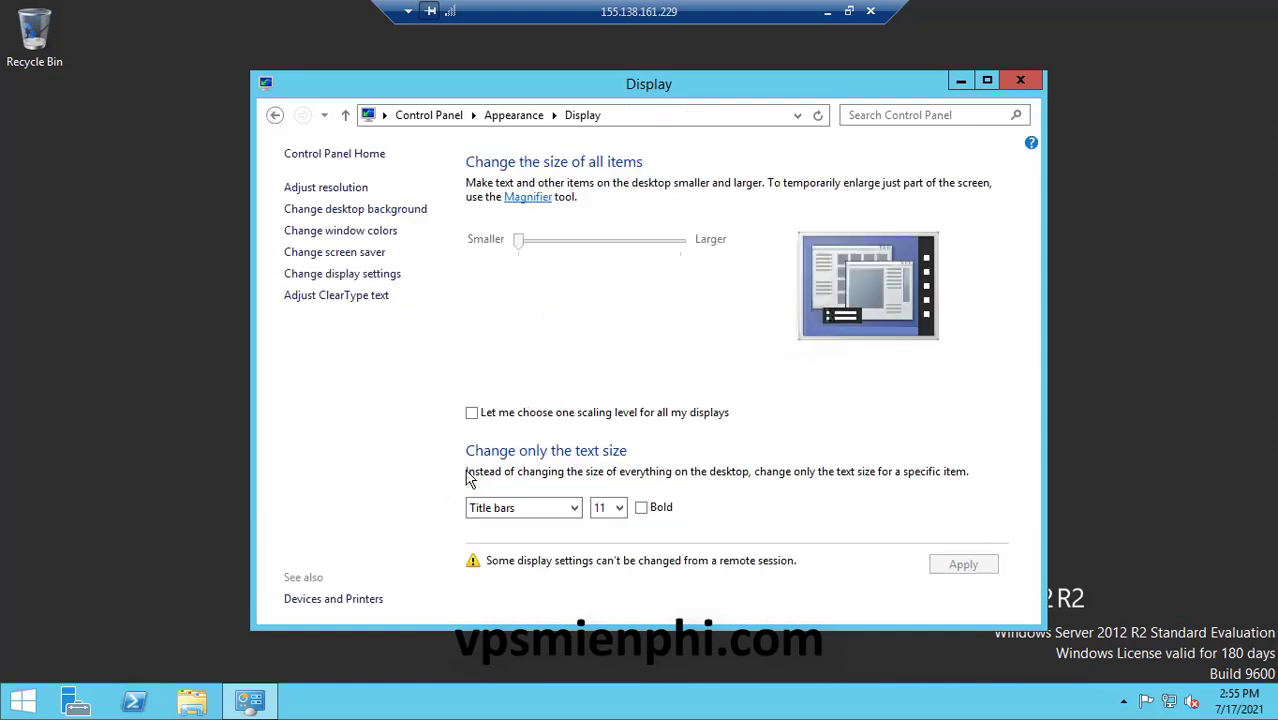
pyautogui.click(342, 258)
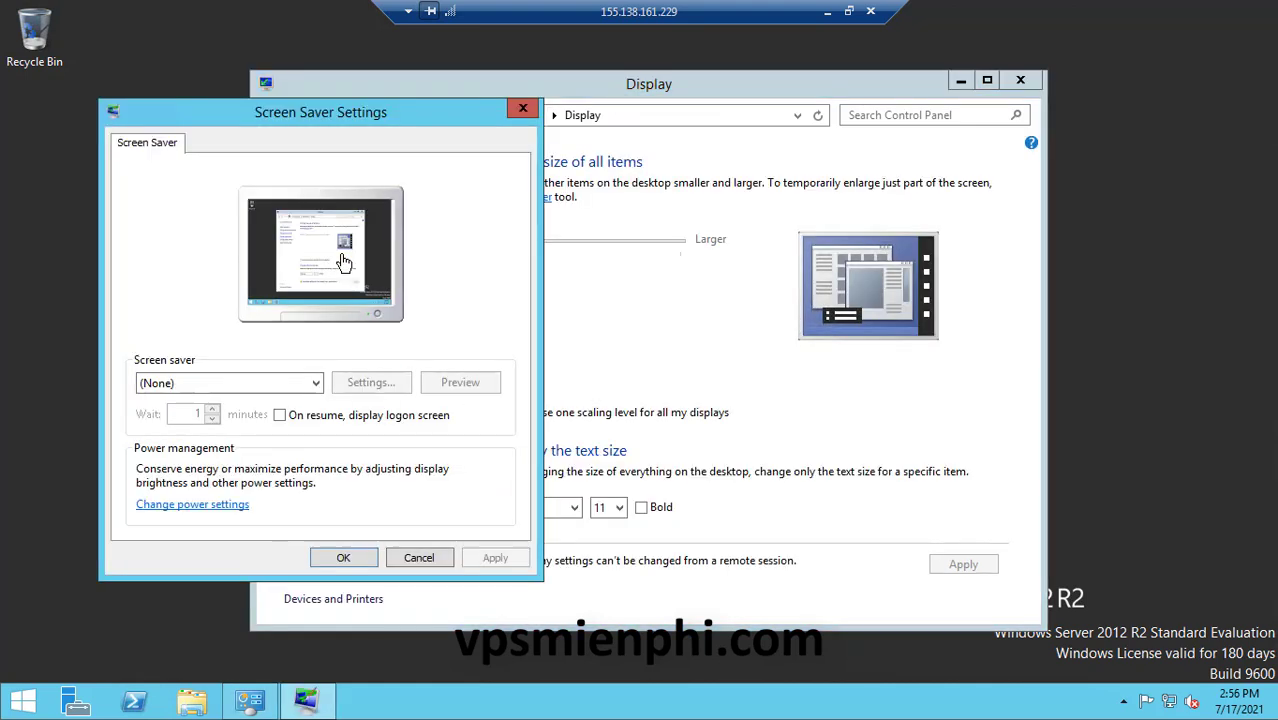
pyautogui.click(195, 508)
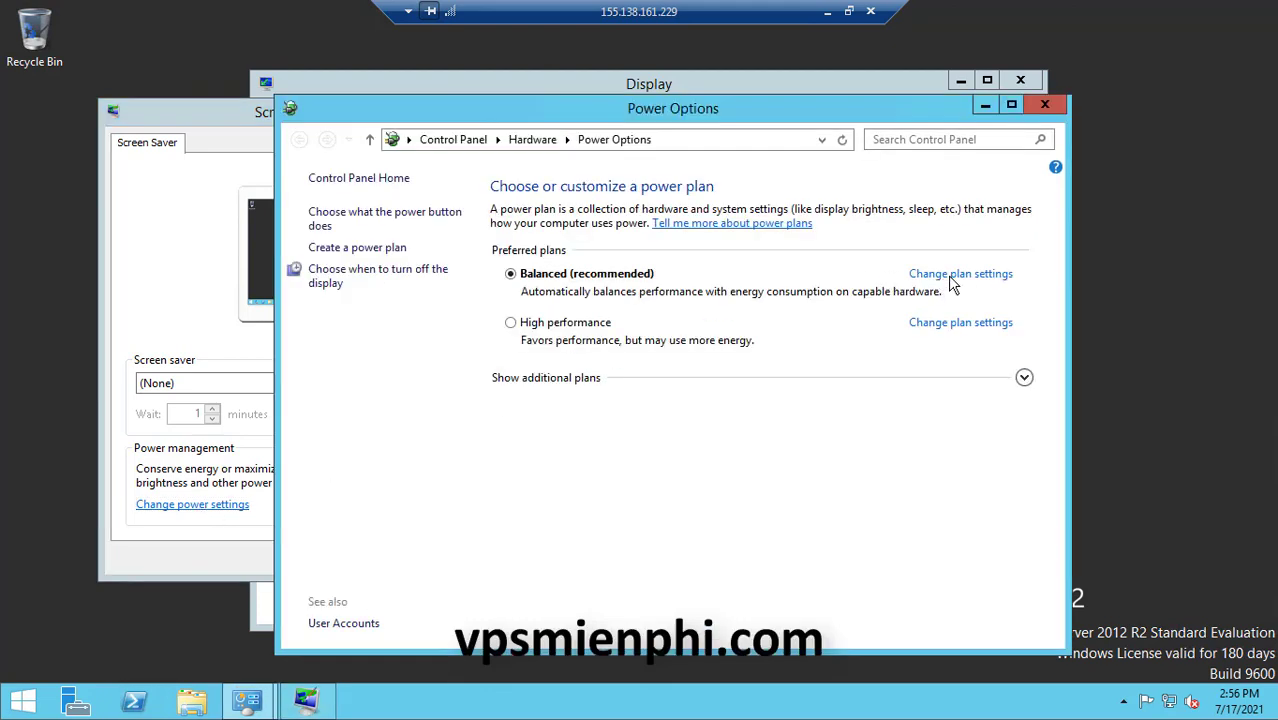
# Set the Balanced plan's Turn off the display to Never and save
pyautogui.click(952, 283)
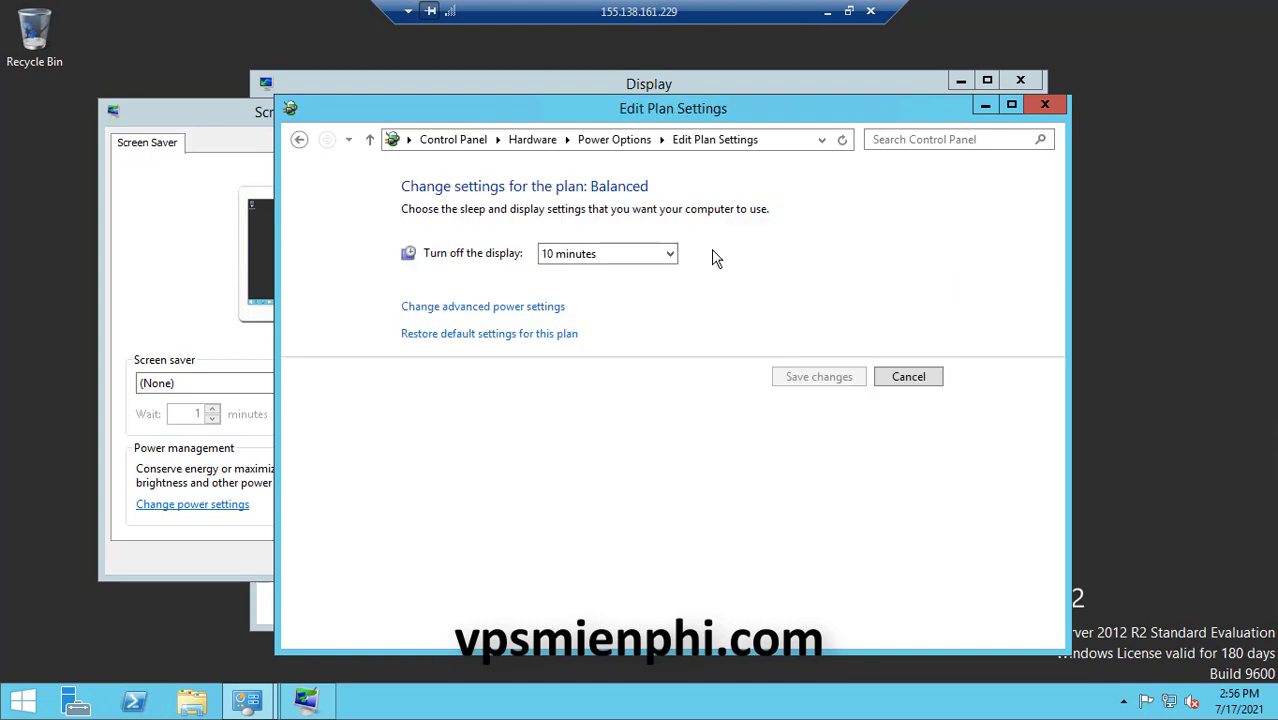
pyautogui.click(621, 256)
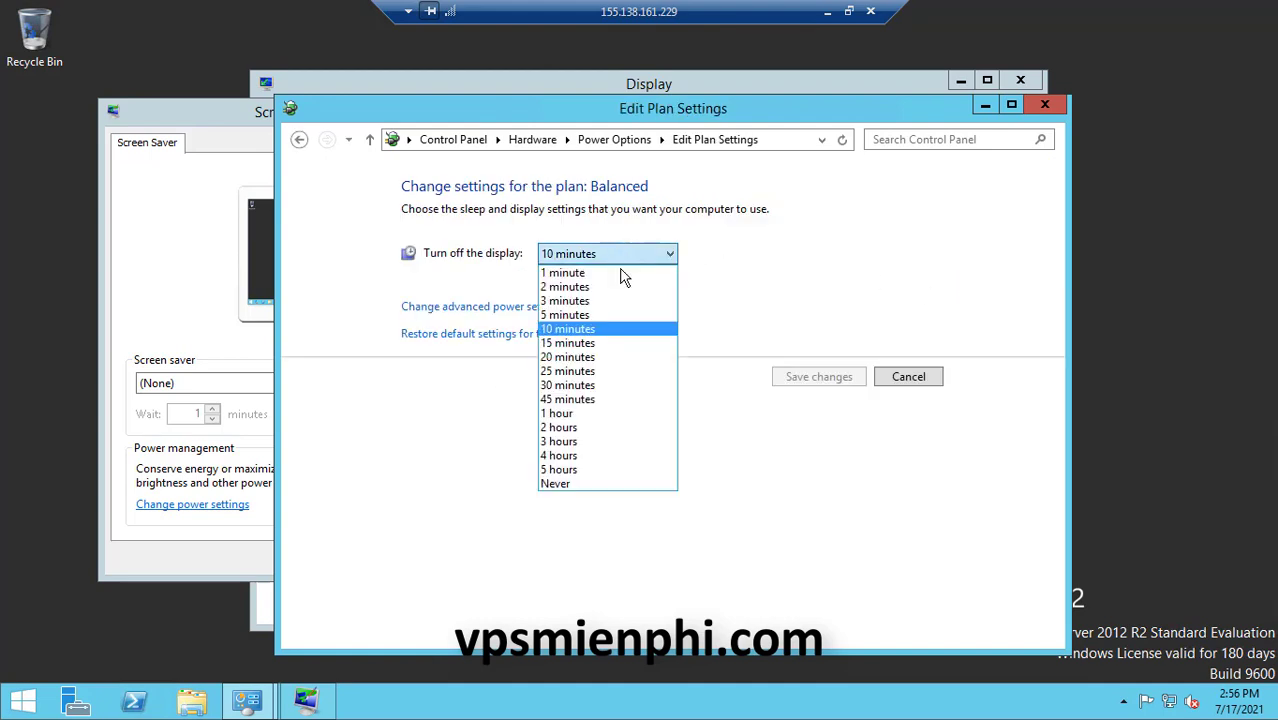
pyautogui.click(556, 484)
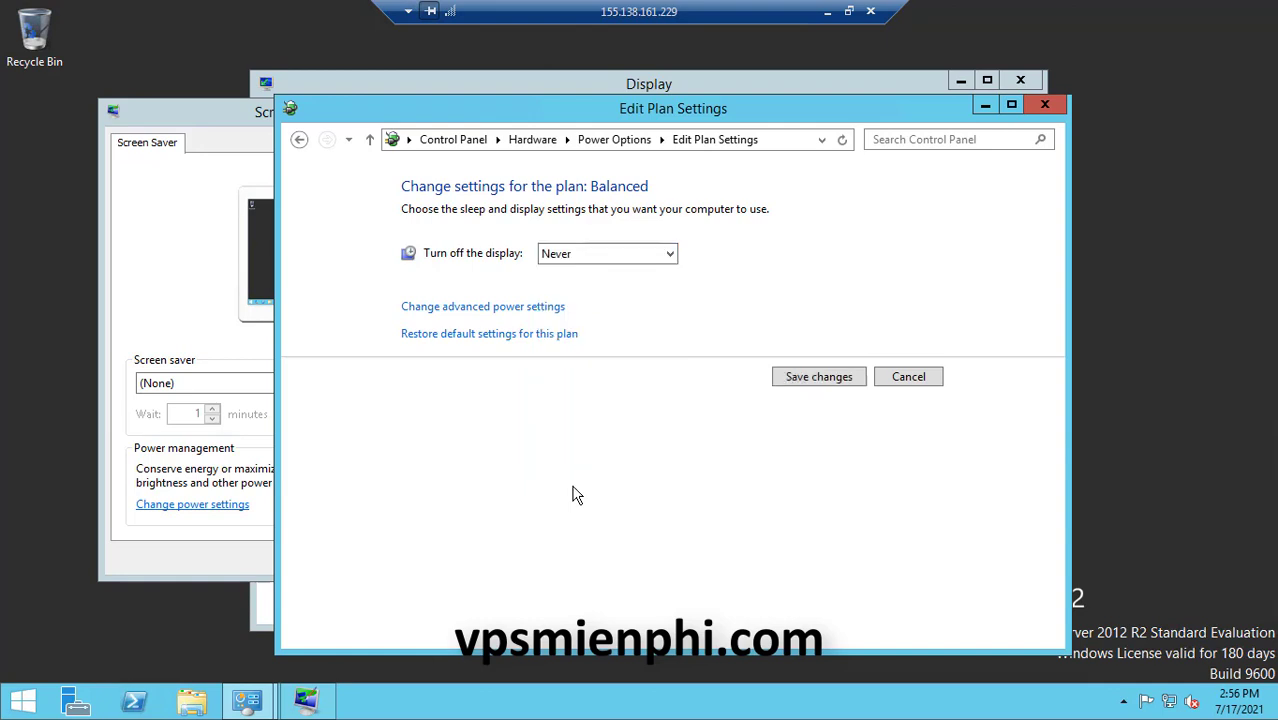
pyautogui.click(818, 378)
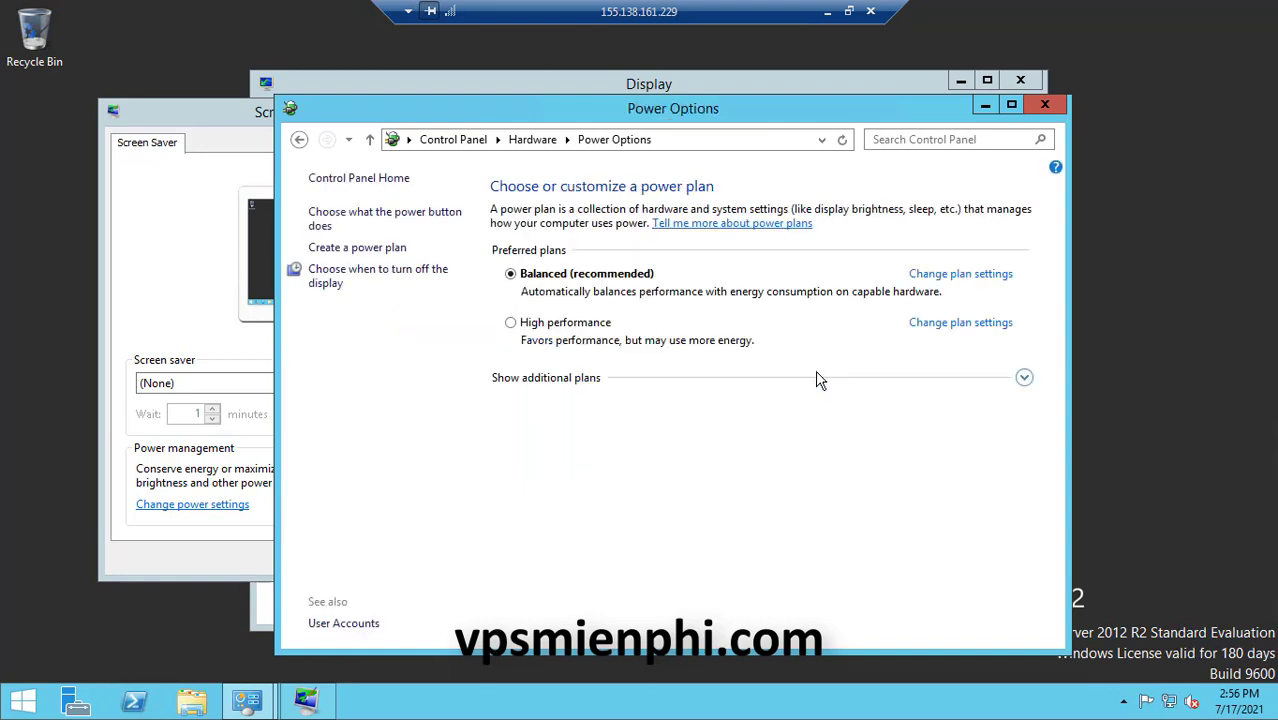
# Set the High performance plan's display turn-off to Never, save, and close the Control Panel windows
pyautogui.click(960, 324)
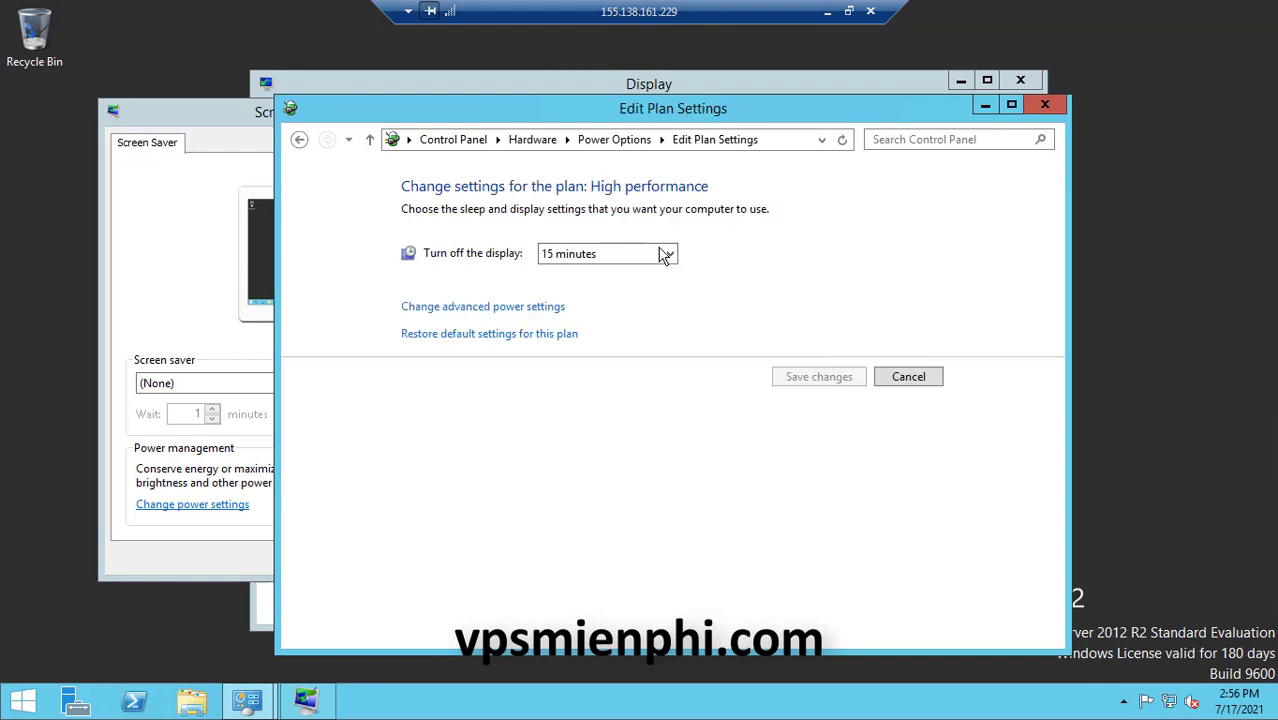
pyautogui.click(663, 253)
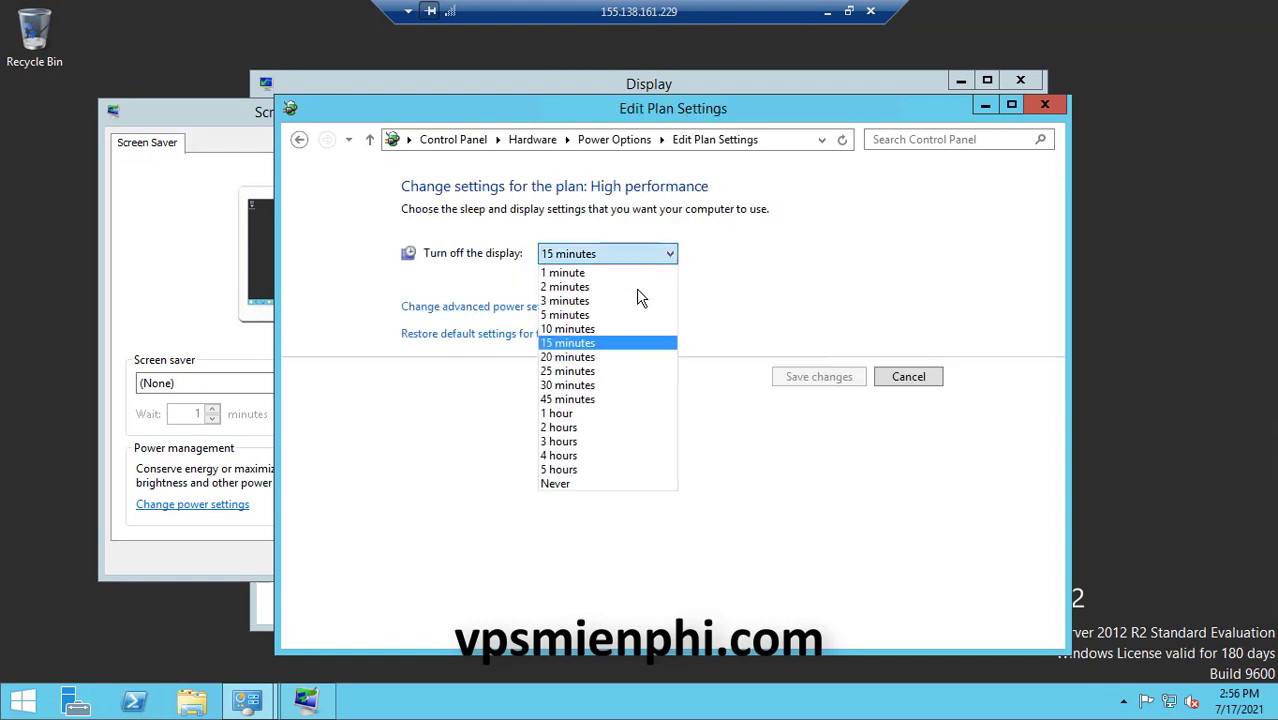
pyautogui.click(575, 482)
pyautogui.click(798, 380)
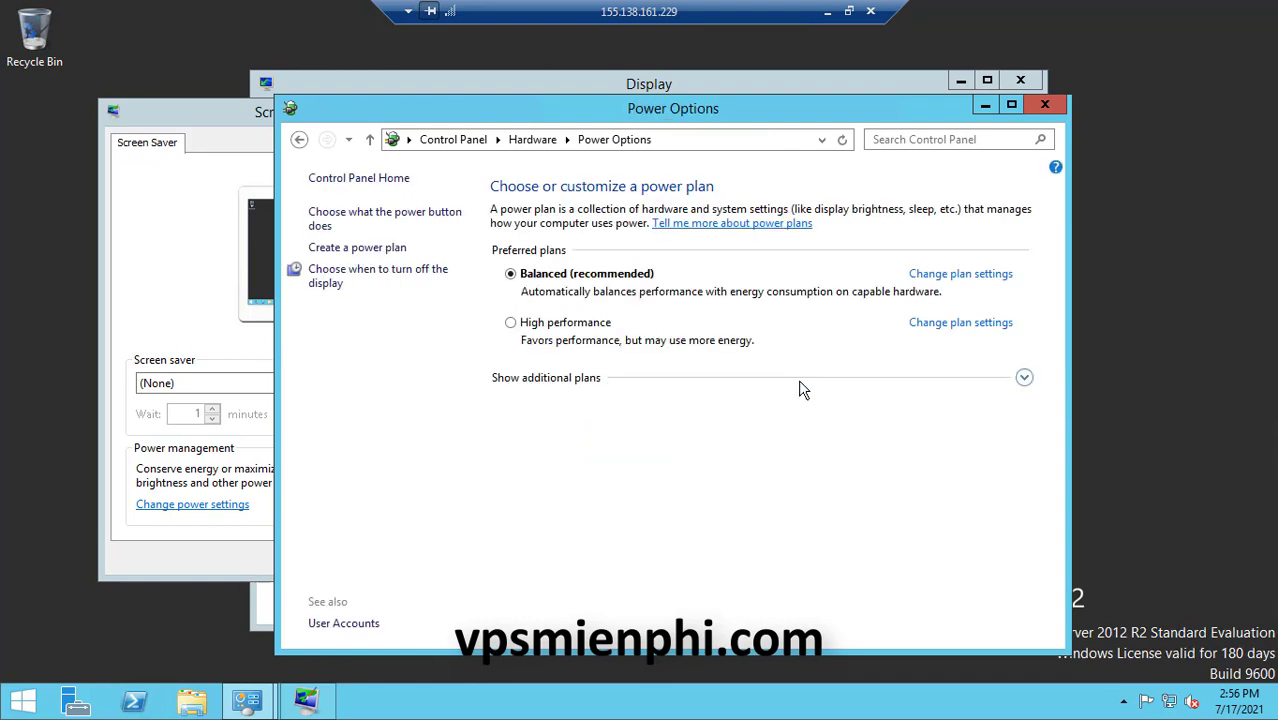
pyautogui.click(1045, 105)
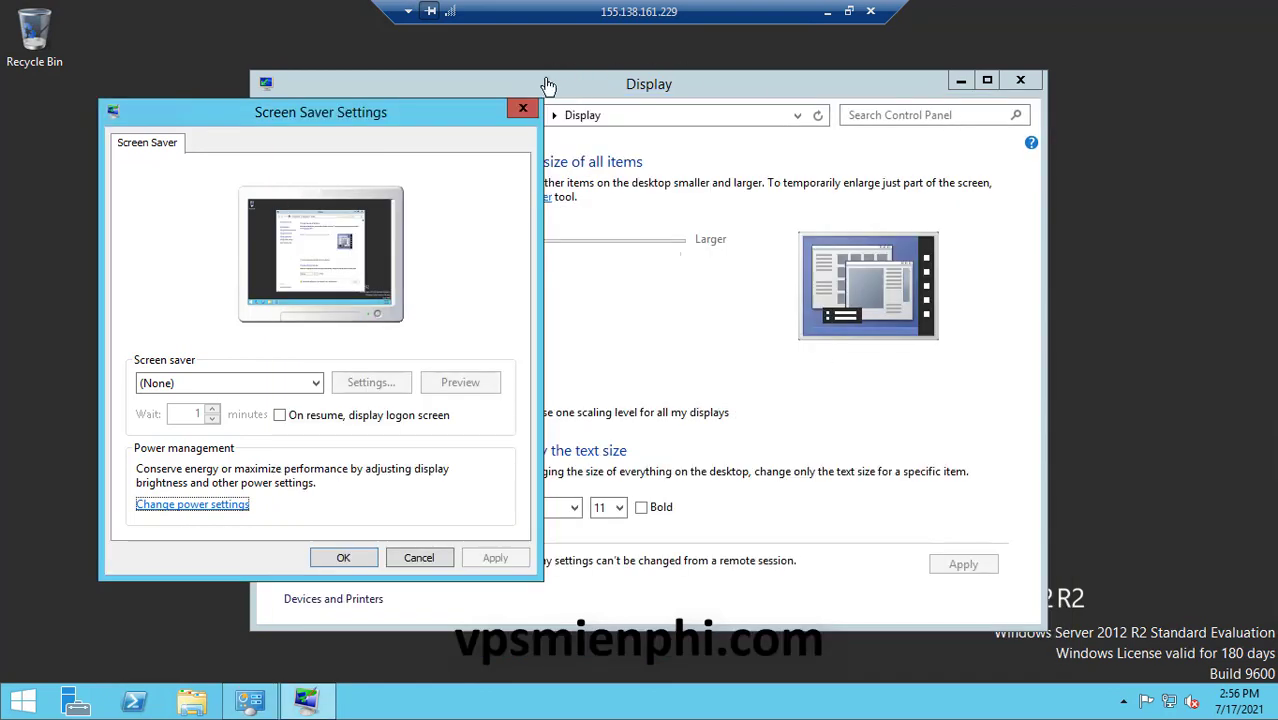
pyautogui.click(1021, 80)
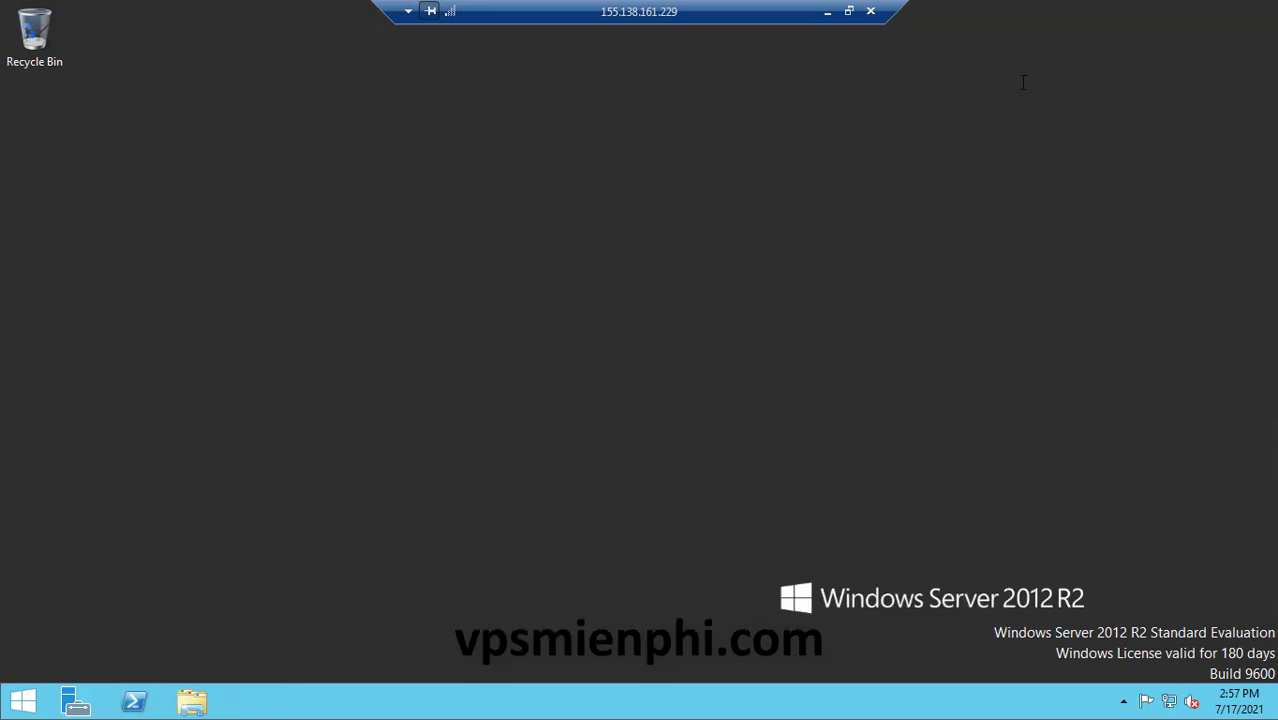
# Paste the copied ChromeSetup (1) installer into the server's Downloads folder
pyautogui.click(848, 11)
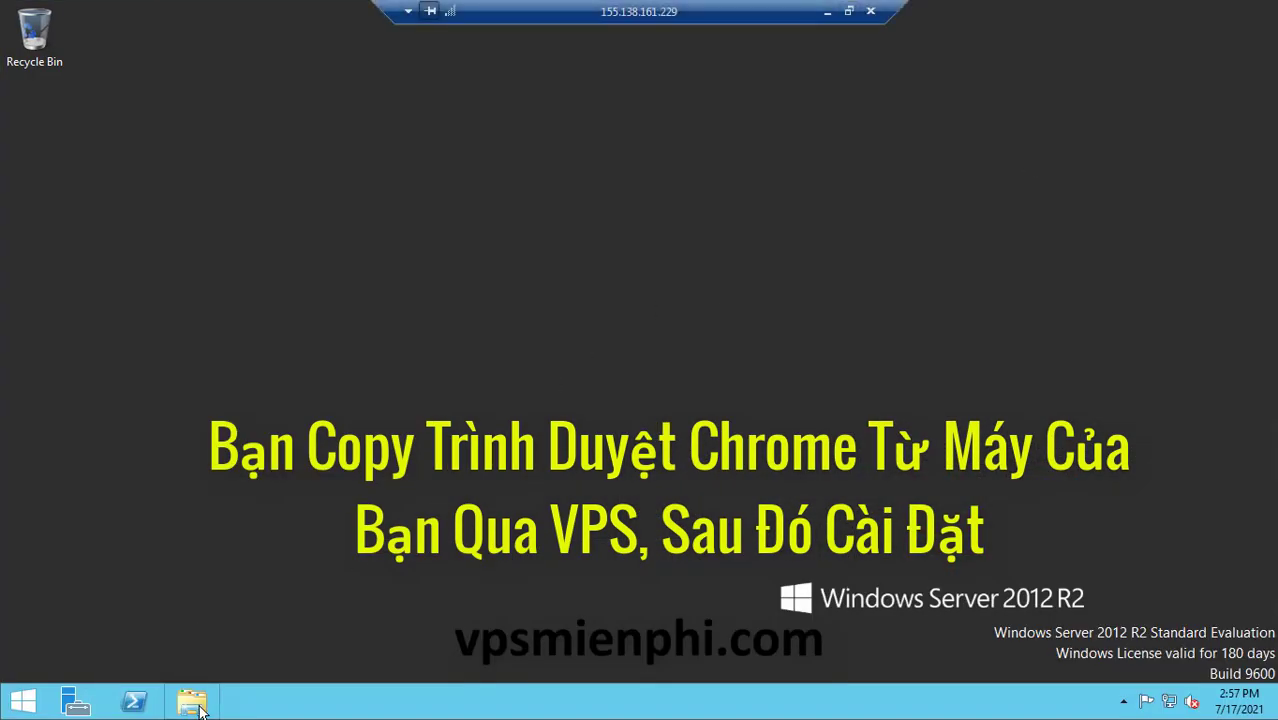
pyautogui.click(192, 701)
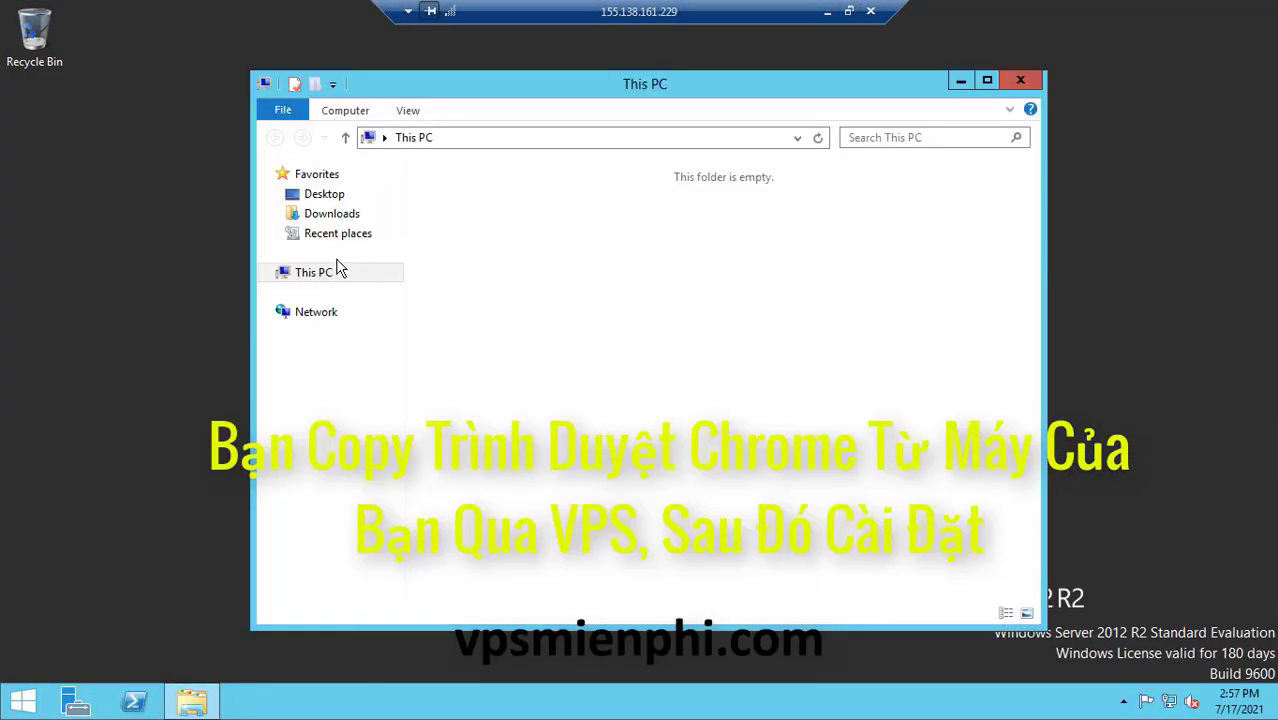
pyautogui.click(334, 217)
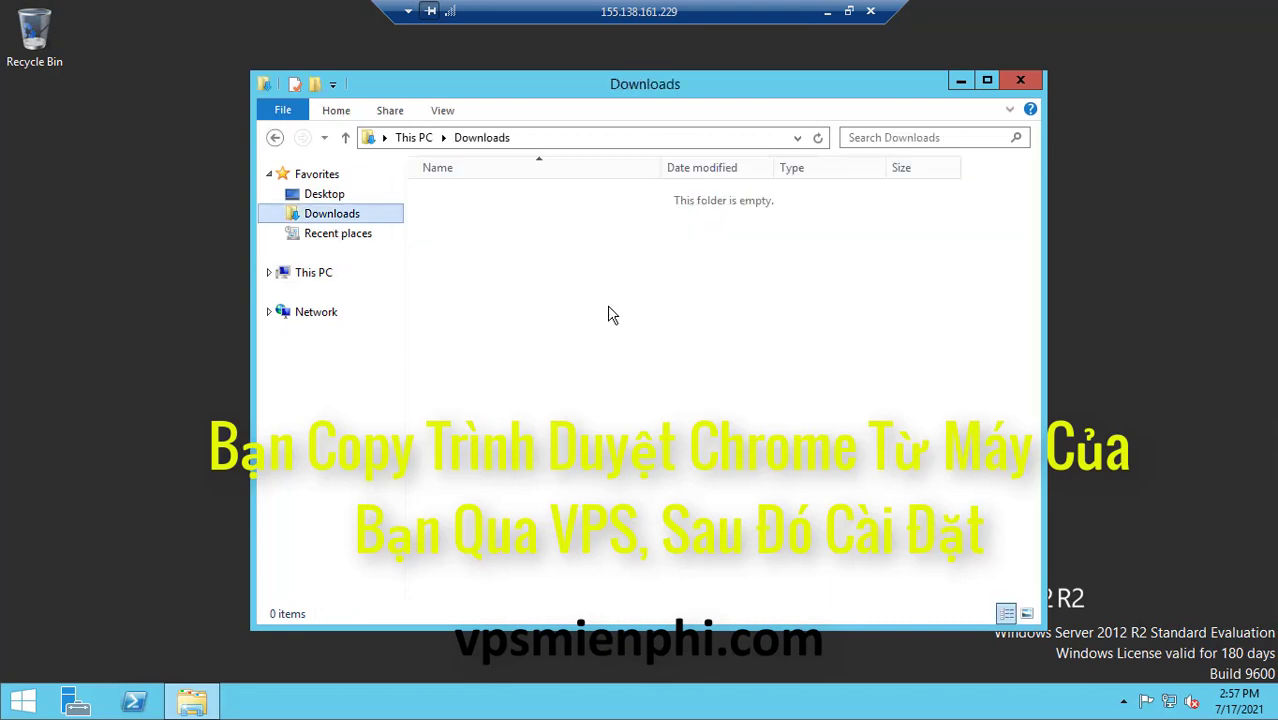
pyautogui.click(613, 345)
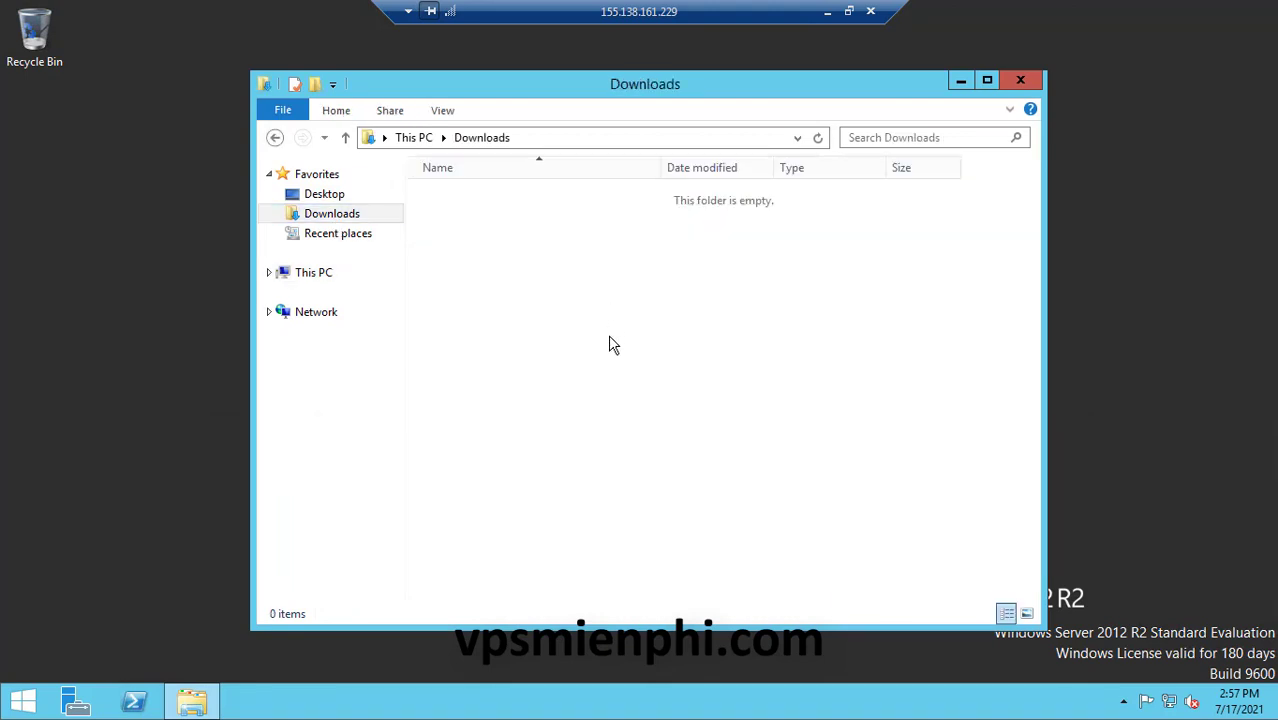
pyautogui.rightClick(610, 338)
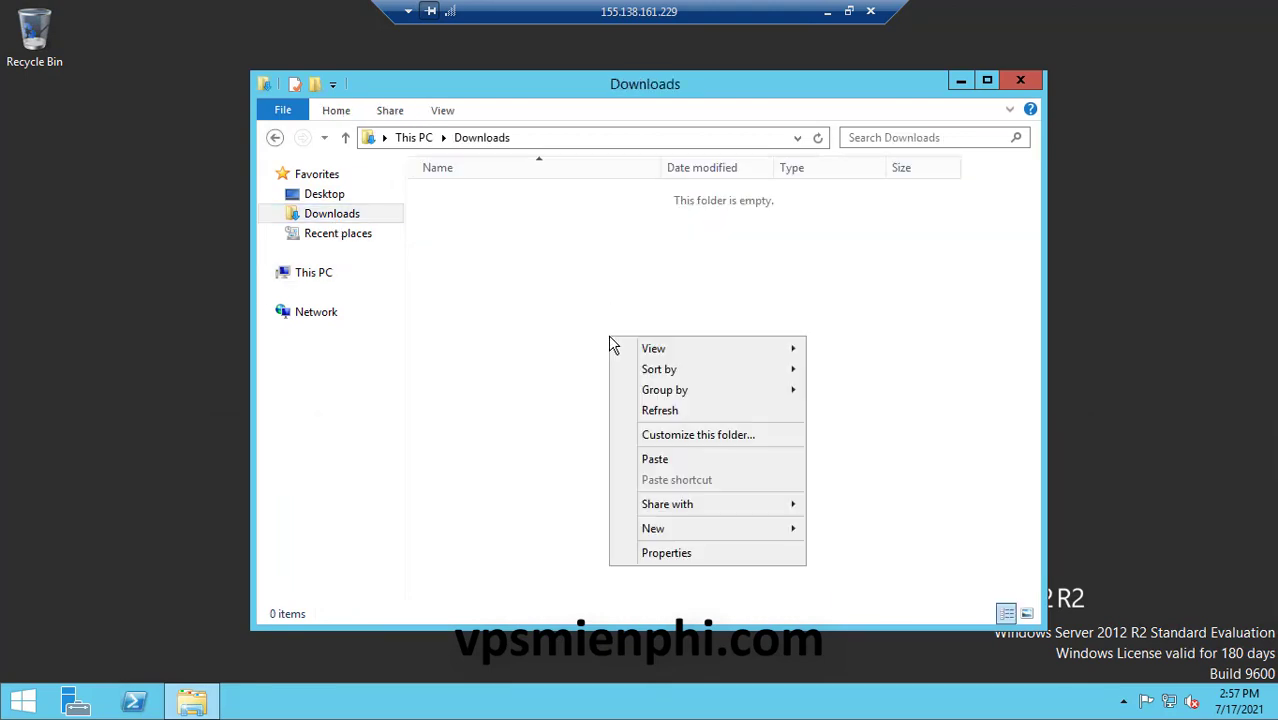
pyautogui.click(679, 463)
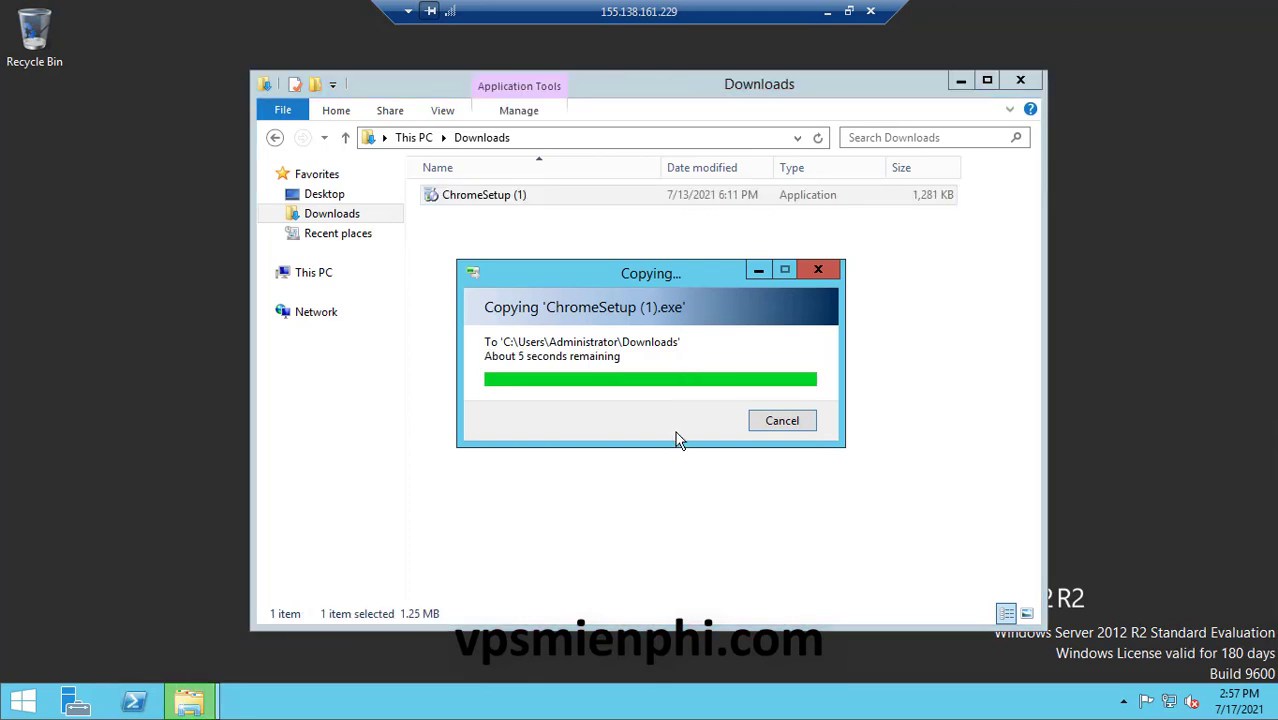
# Run ChromeSetup (1), close the welcome and Downloads windows, and launch Google Chrome from its shortcut
pyautogui.doubleClick(520, 195)
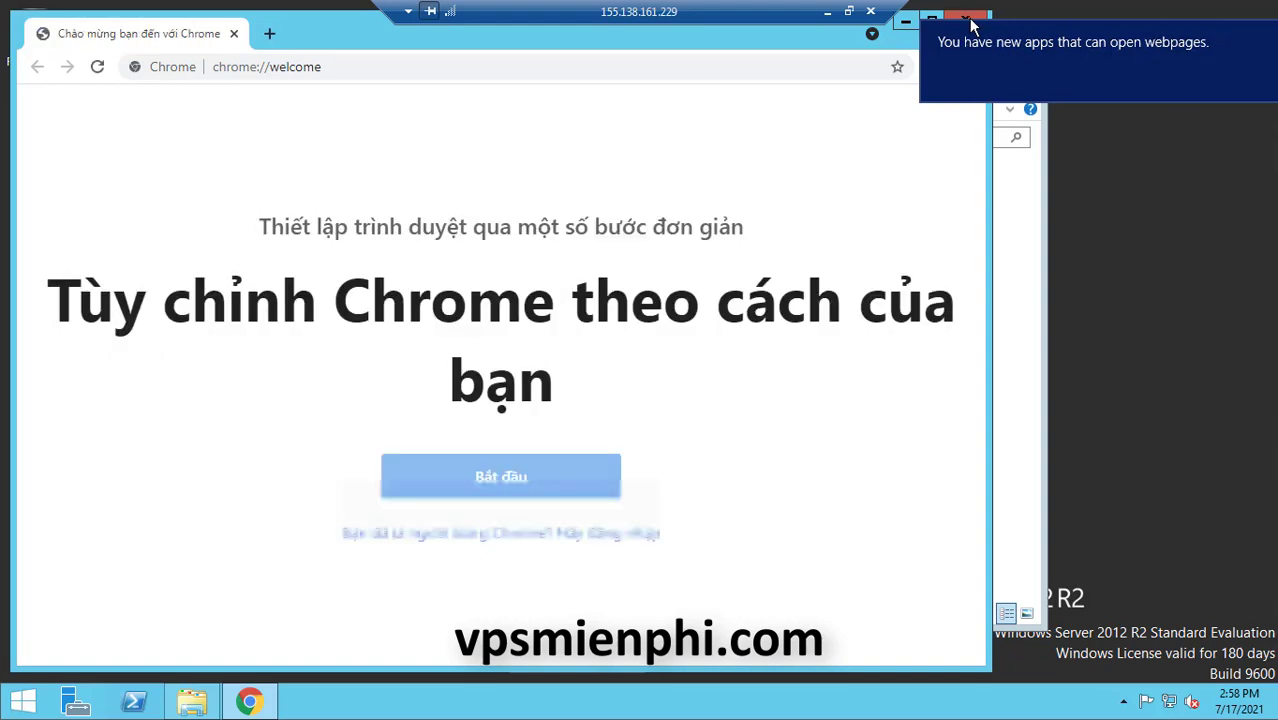
pyautogui.click(970, 22)
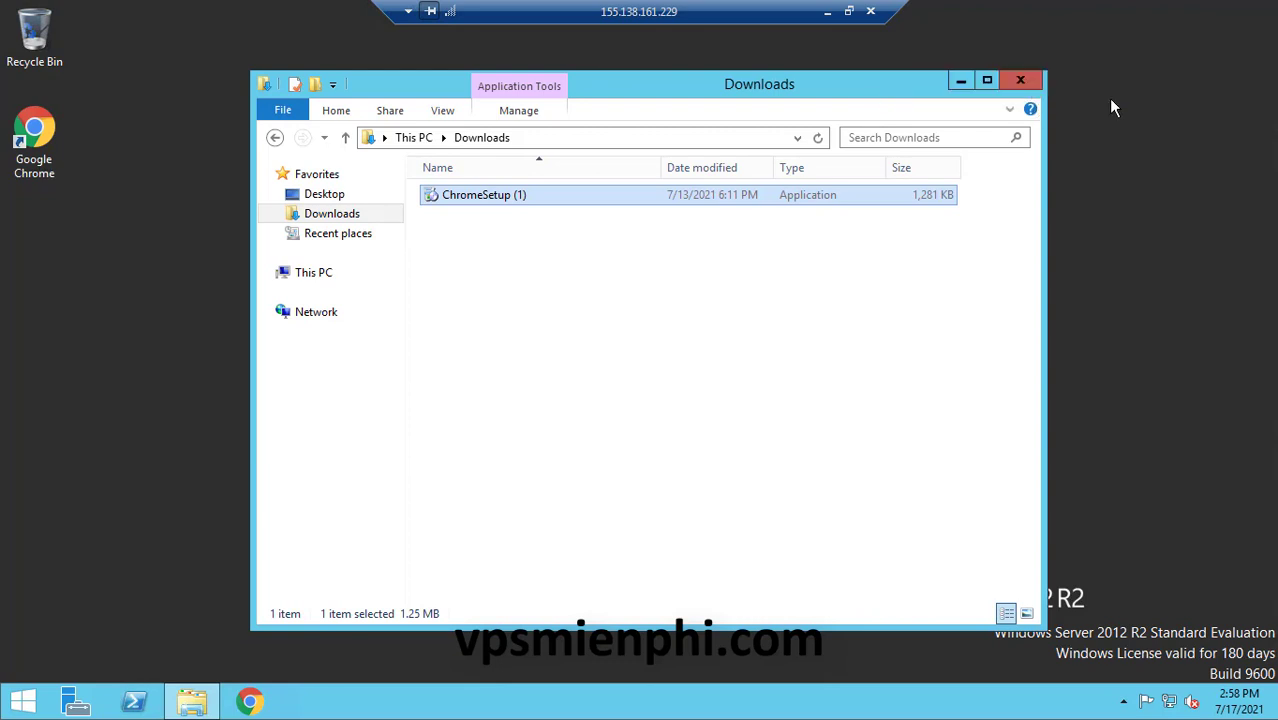
pyautogui.hotkey('alt', 'F4')
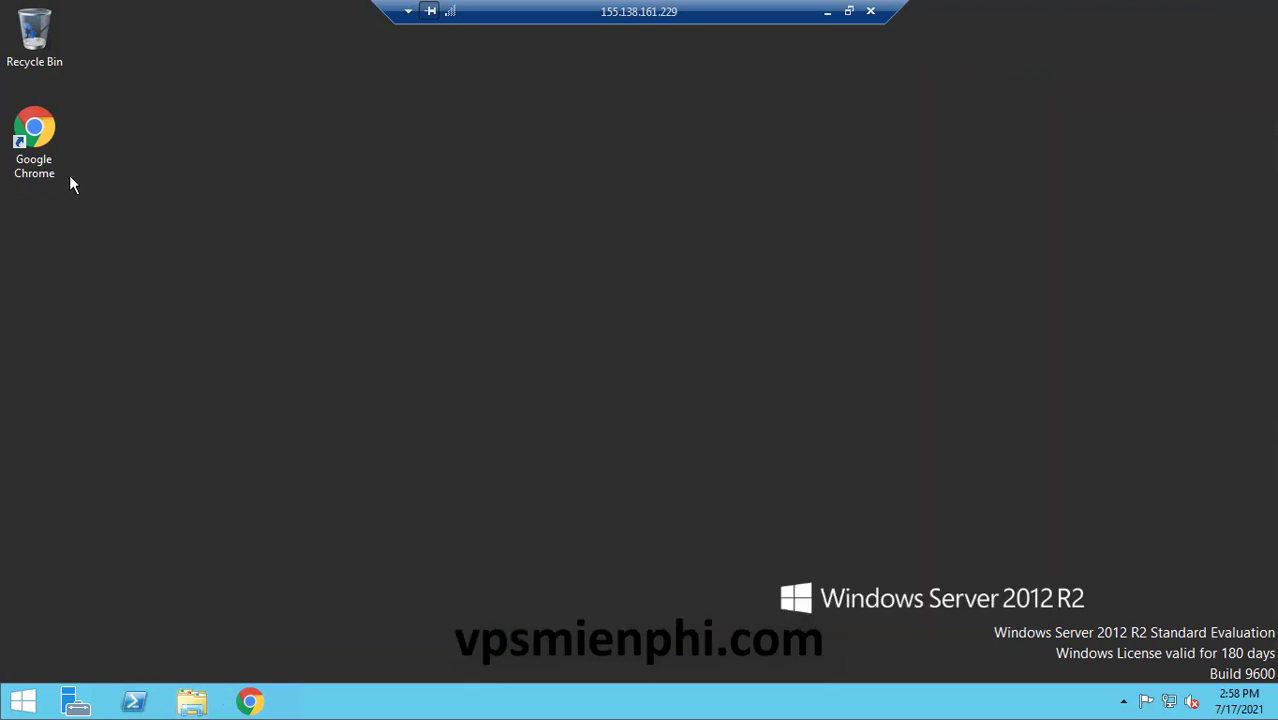
pyautogui.click(36, 150)
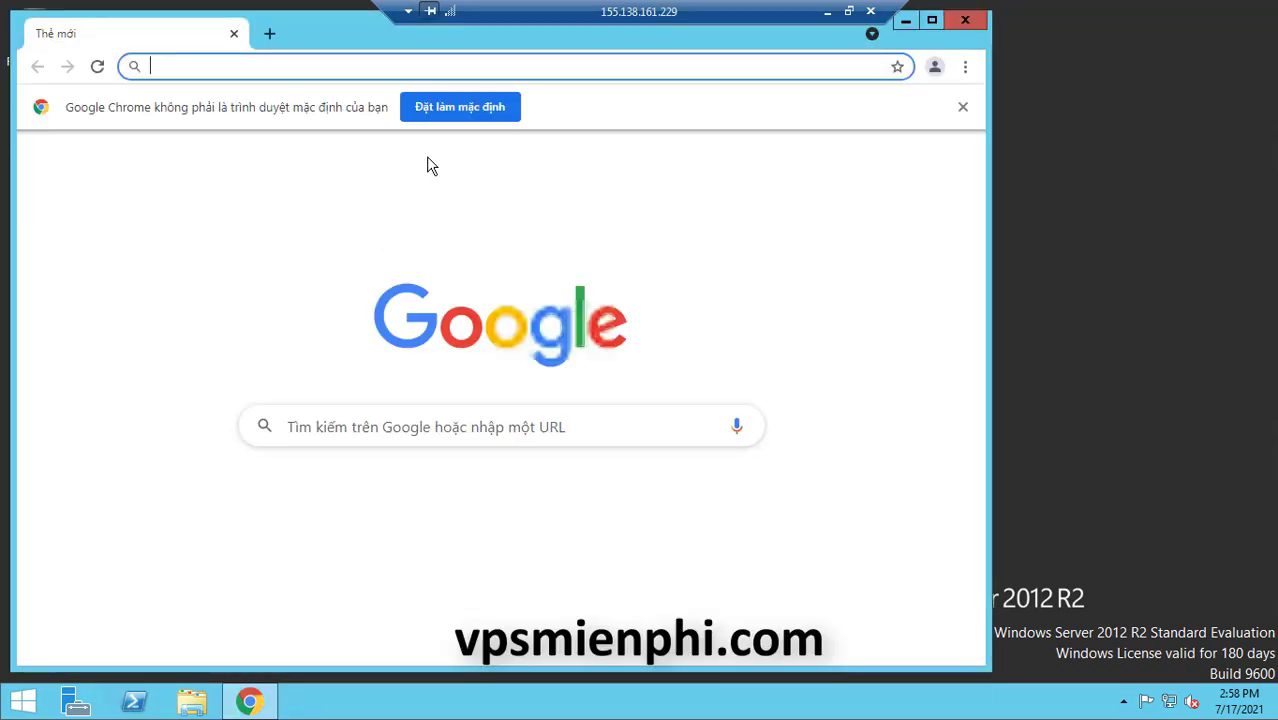